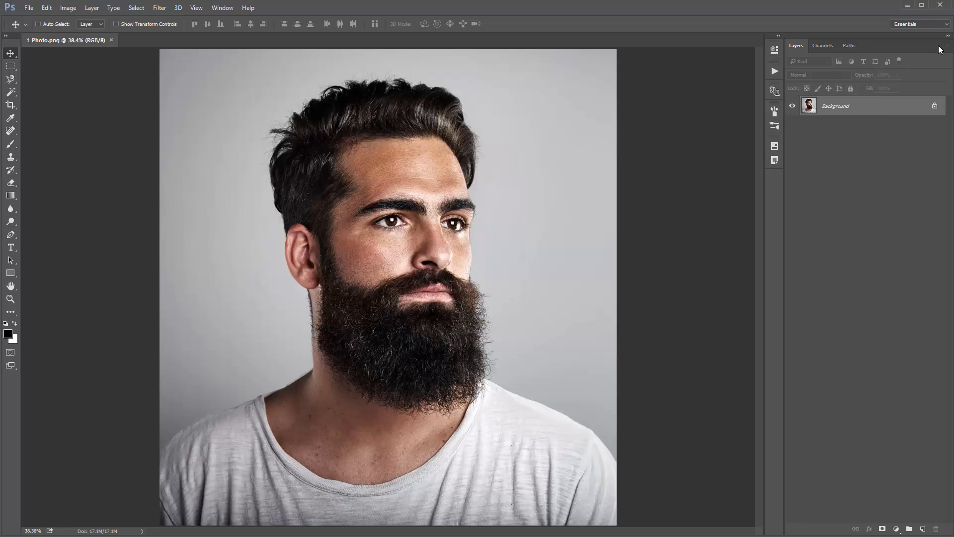
Review the Layers panel options for default fill masks, new effects and copied-layer naming, and accept them
drag(925, 45, 782, 79)
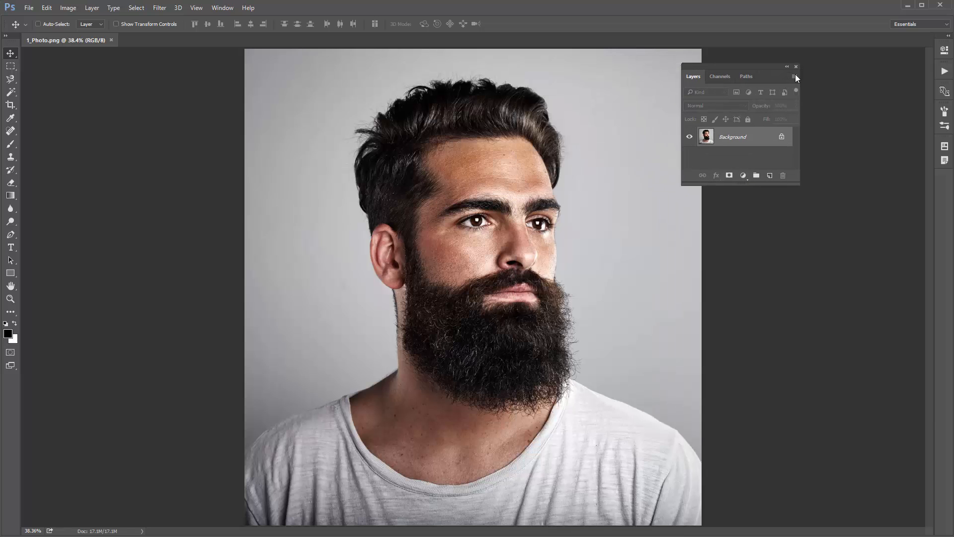
click(795, 77)
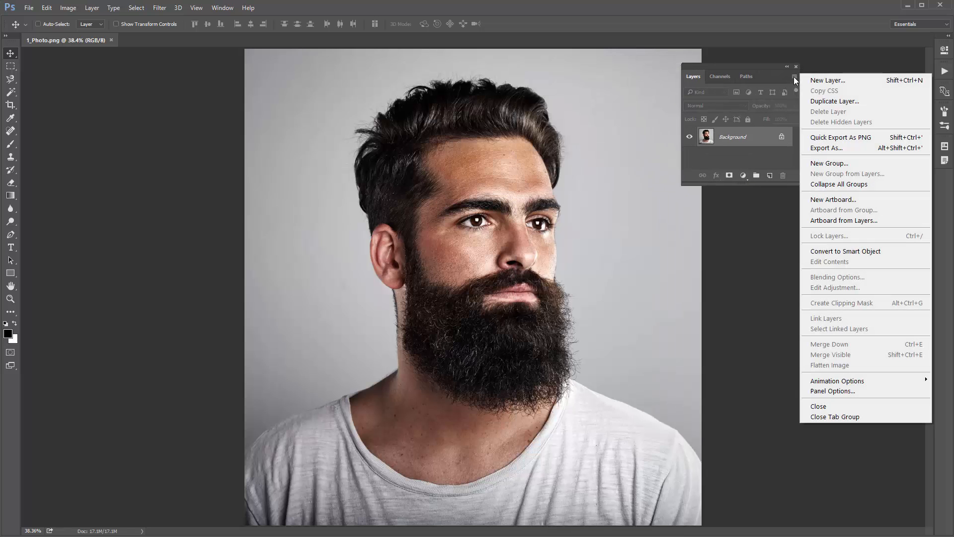
click(864, 392)
drag(517, 76, 434, 78)
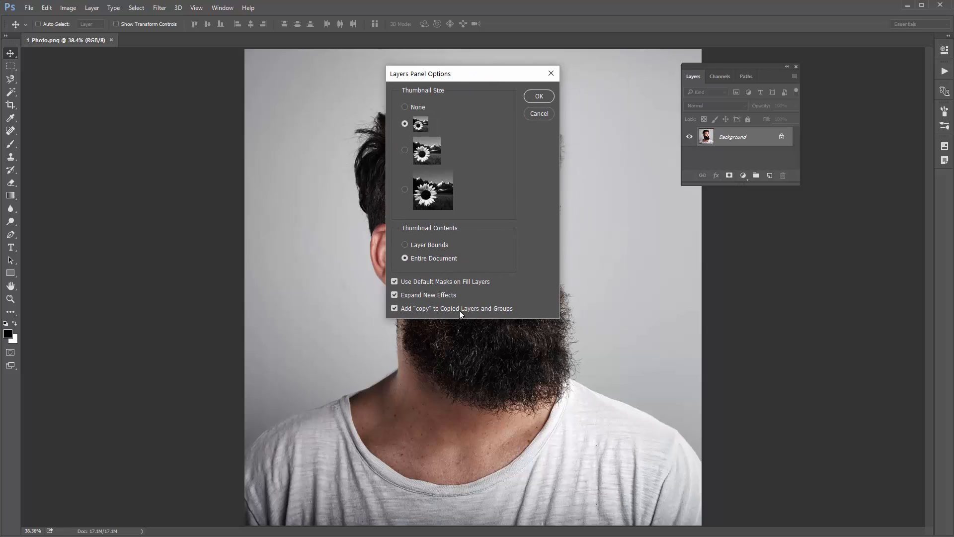
click(539, 97)
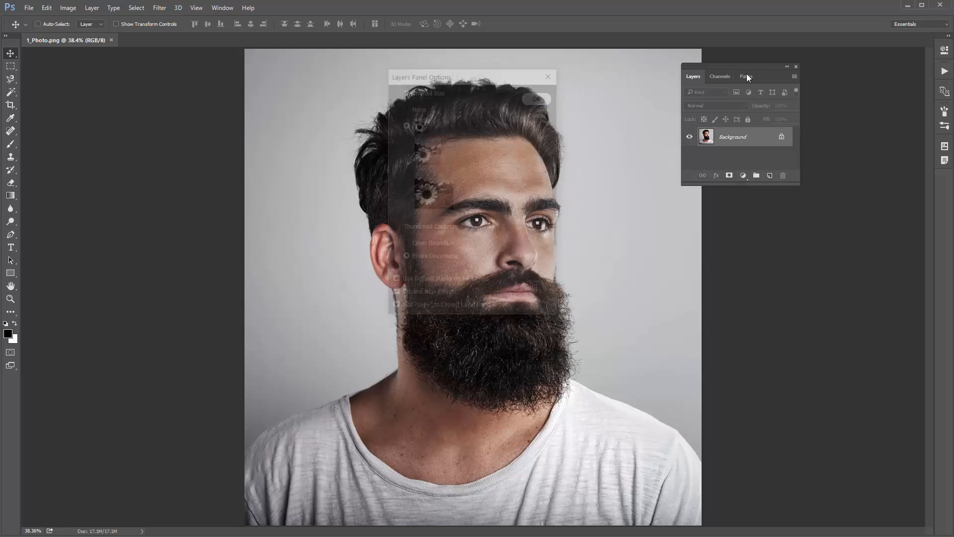
drag(765, 66, 943, 192)
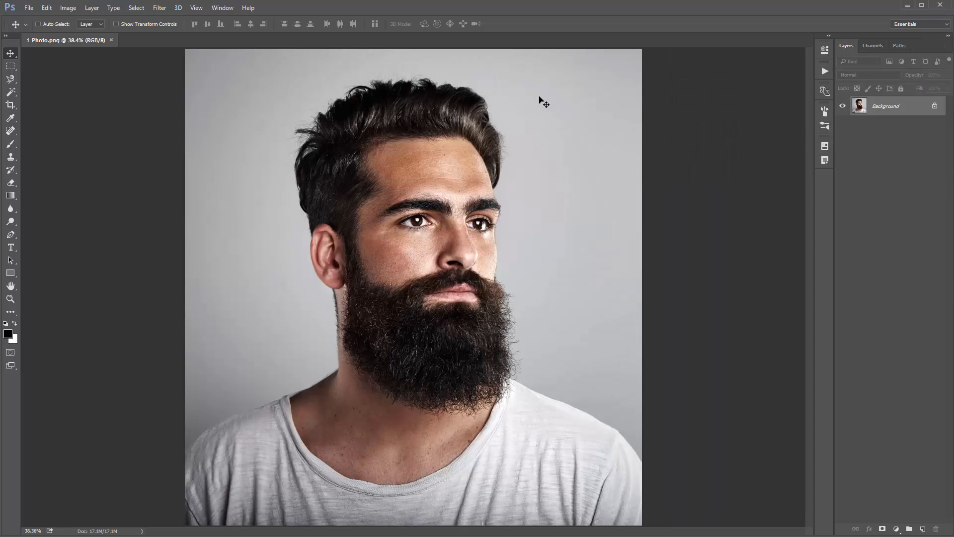
Check the Color Range selection source, including the Sampled Colors option, without applying a selection
click(136, 7)
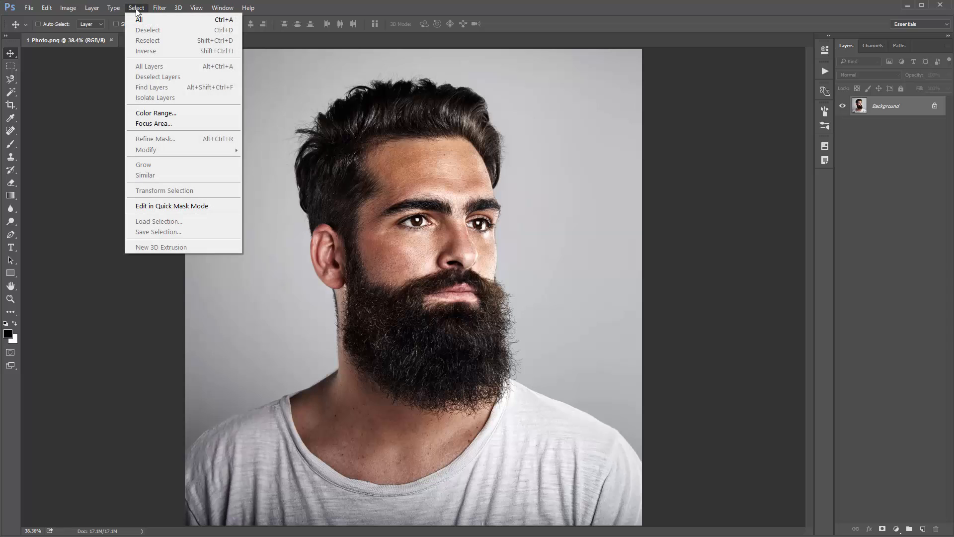
click(178, 113)
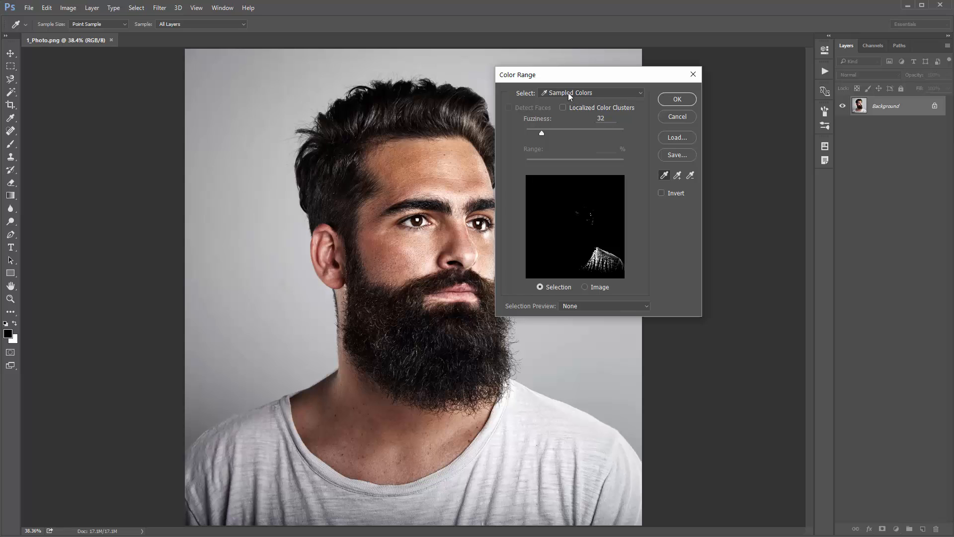
click(569, 92)
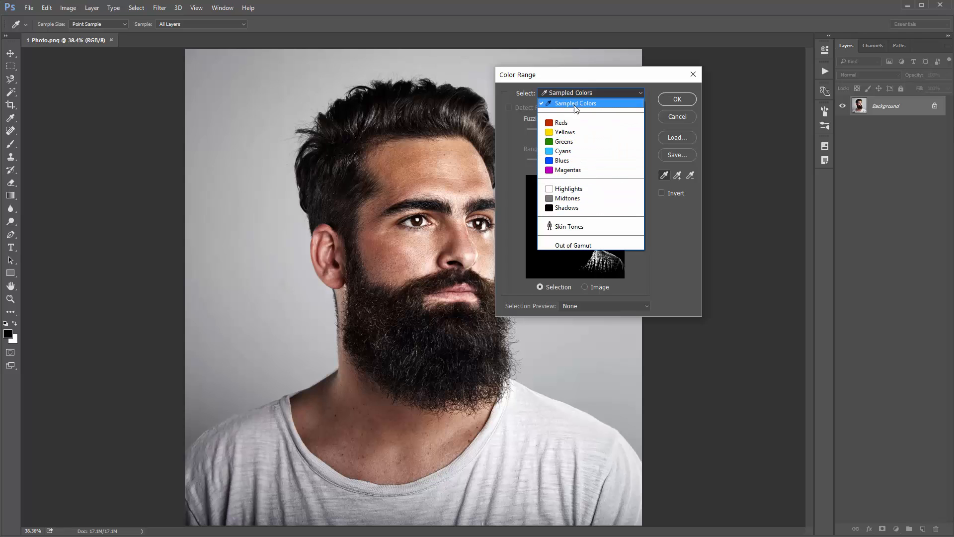
click(586, 78)
click(677, 116)
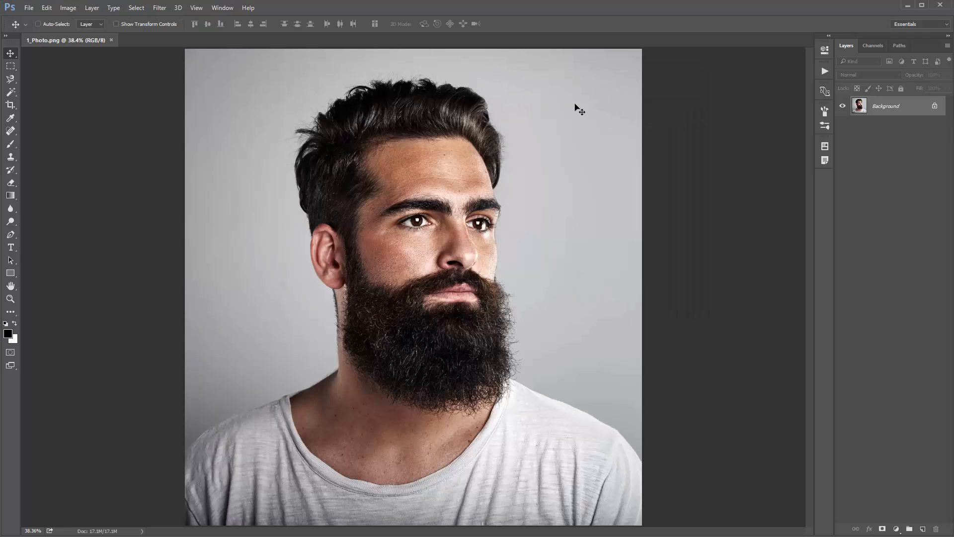
Check the photo's pixel width and height in Image Size without resizing it
click(69, 8)
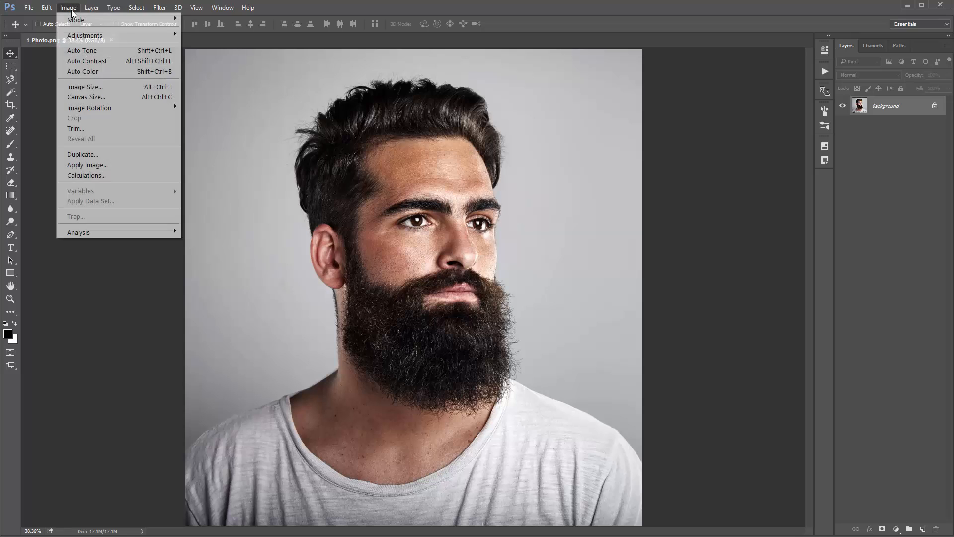
mouse_move(77, 20)
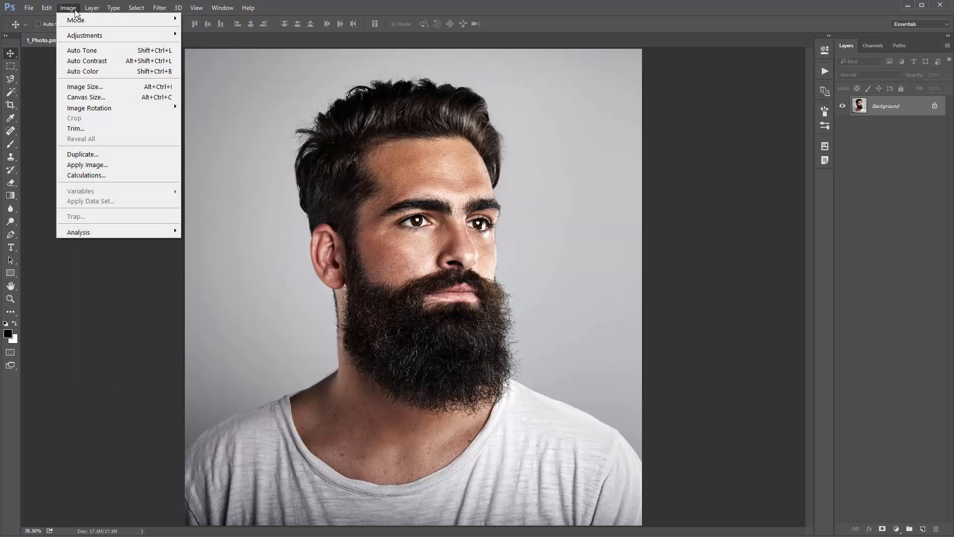
click(101, 86)
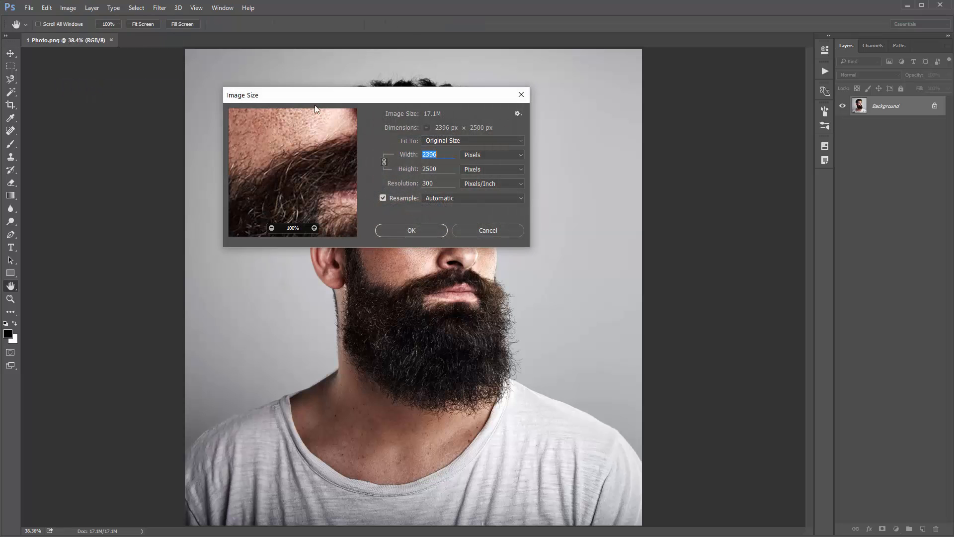
drag(309, 95, 307, 82)
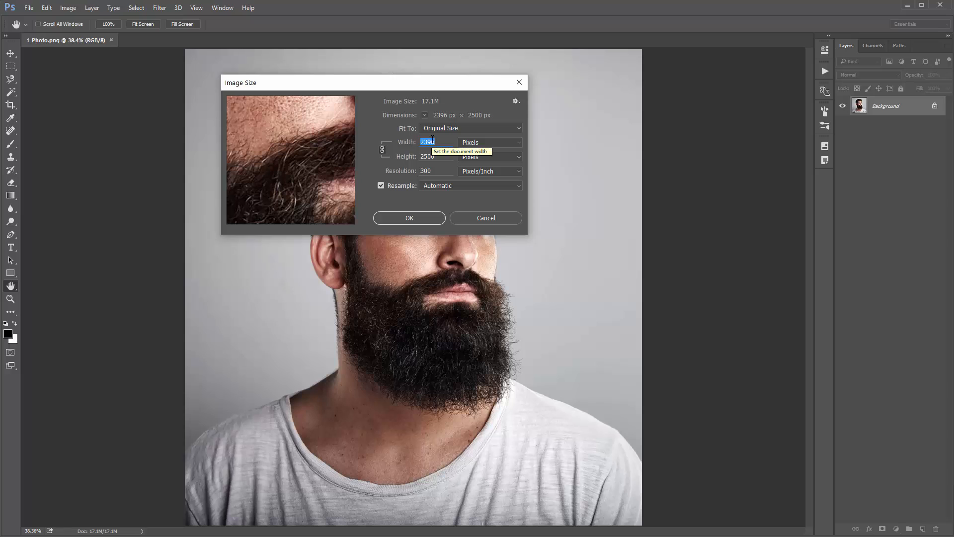
click(434, 157)
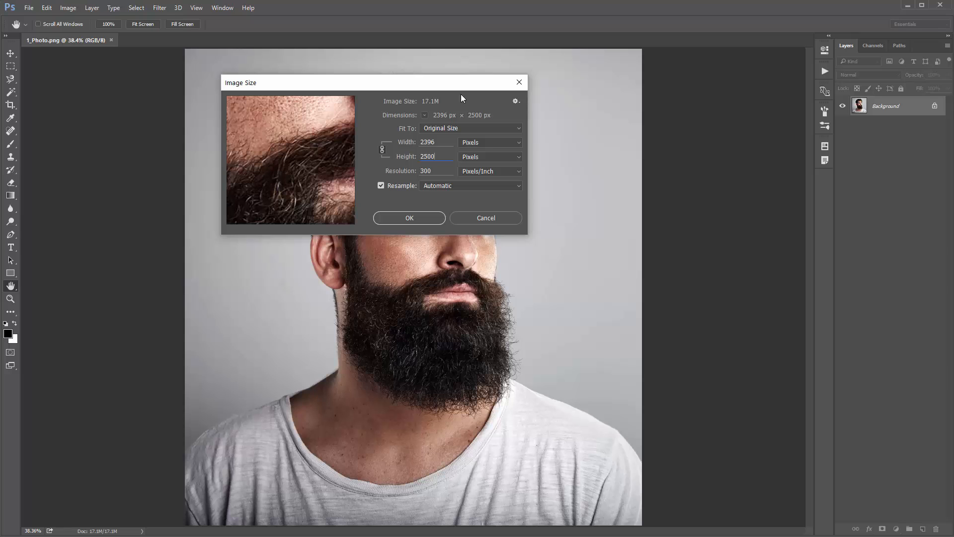
click(490, 218)
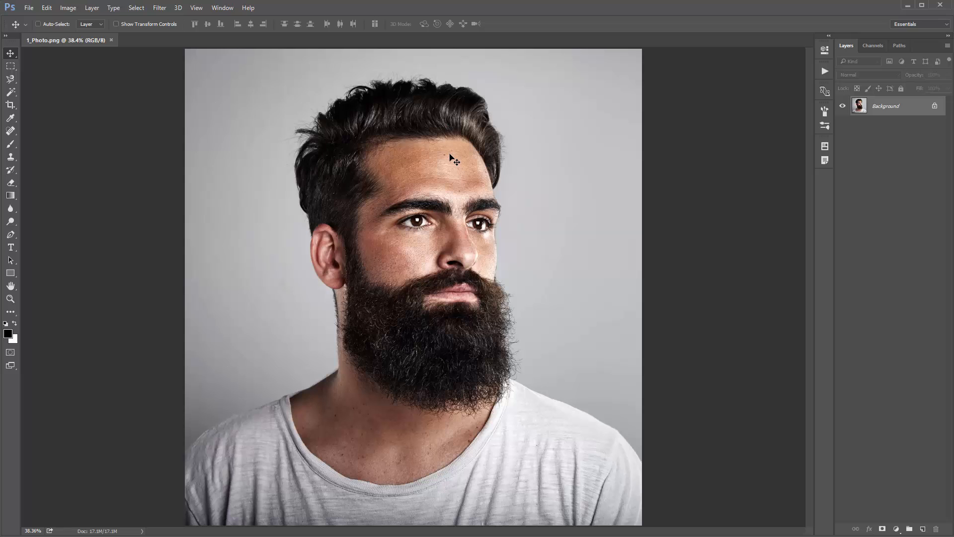
Replace the current brush presets with the Eclipse_Brushes.abr set from the Eclipse folder, and return to the Move tool
key(b)
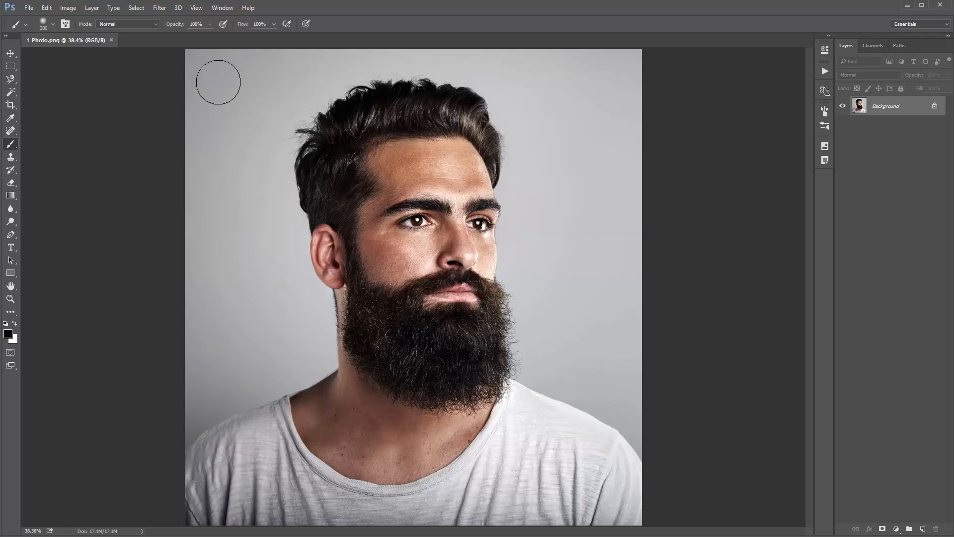
key(ctrl+k)
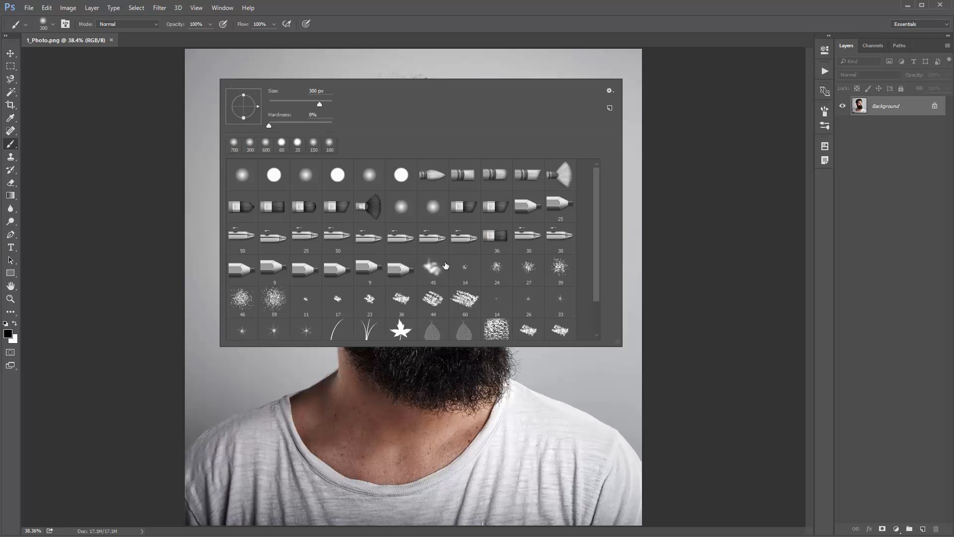
scroll(420, 259, down, 1)
scroll(412, 256, up, 1)
click(610, 91)
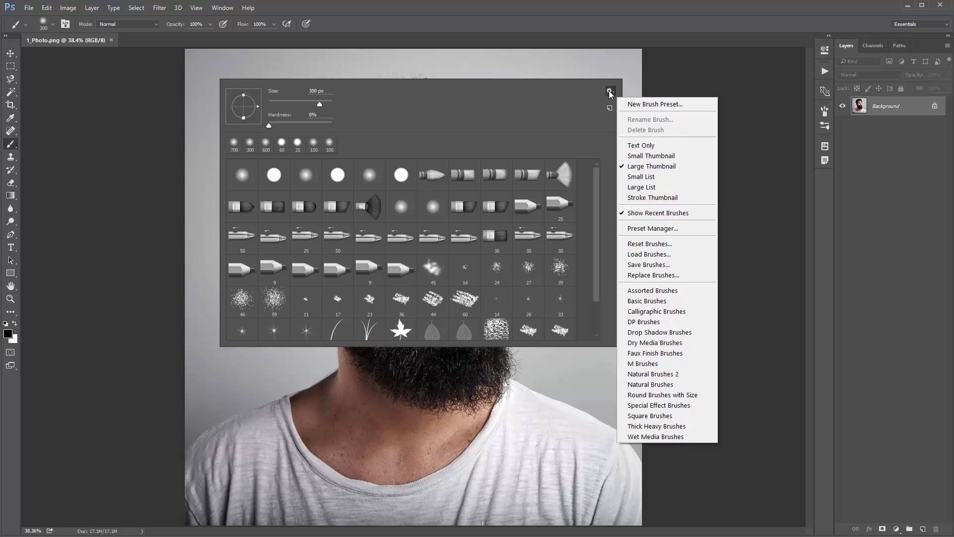
click(665, 275)
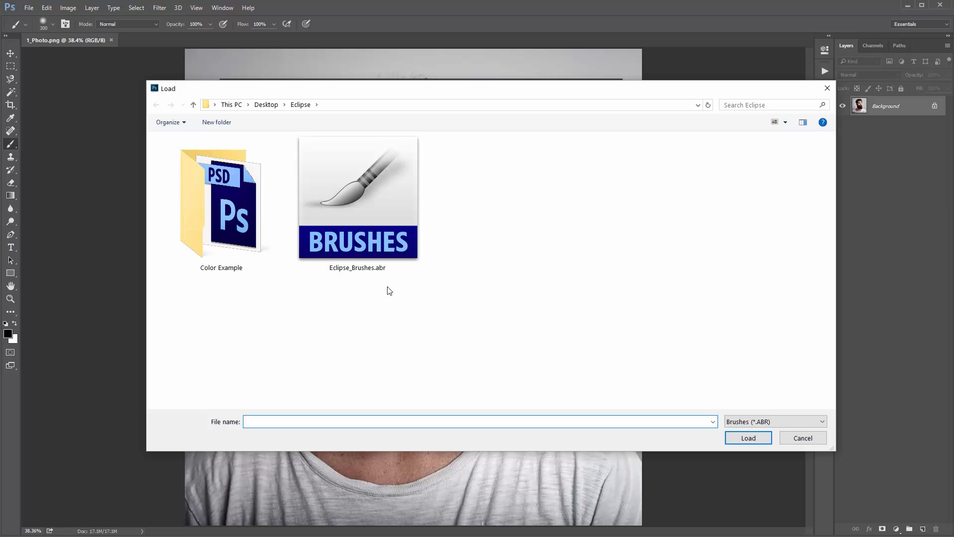
double_click(399, 186)
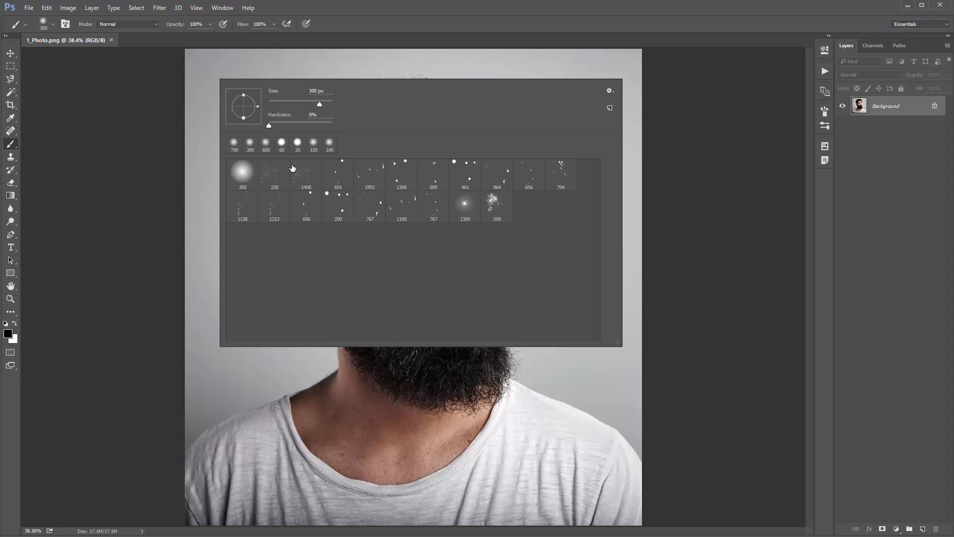
click(192, 107)
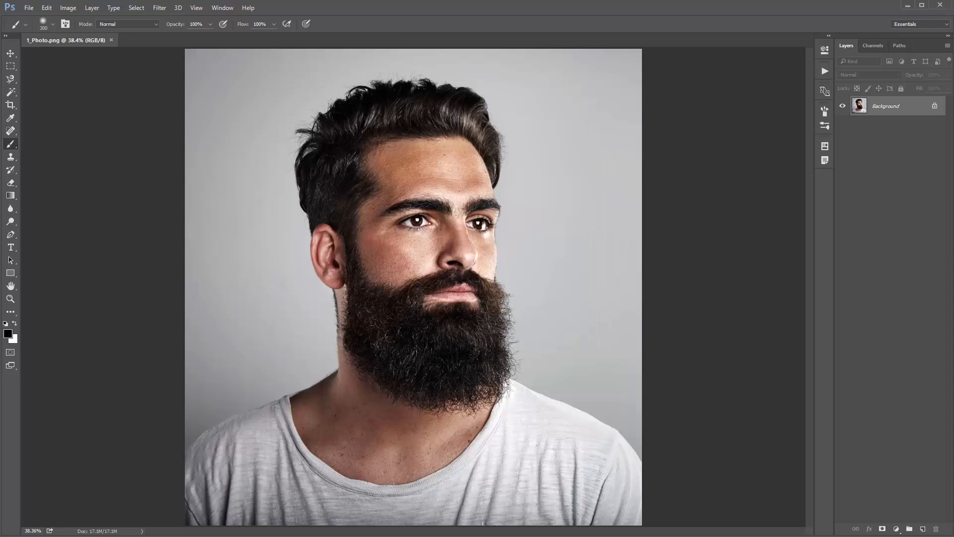
key(v)
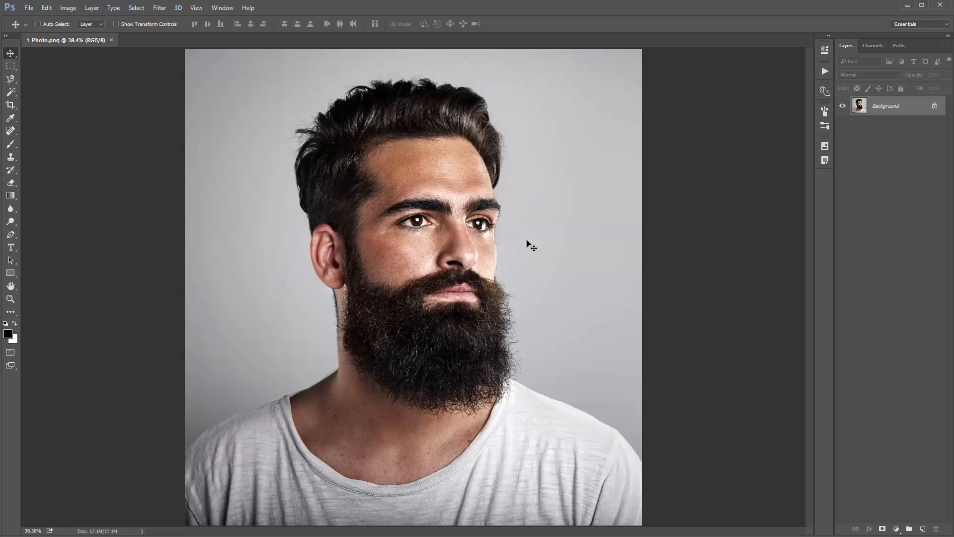
Create a new layer named "brush" above the Background layer
click(92, 8)
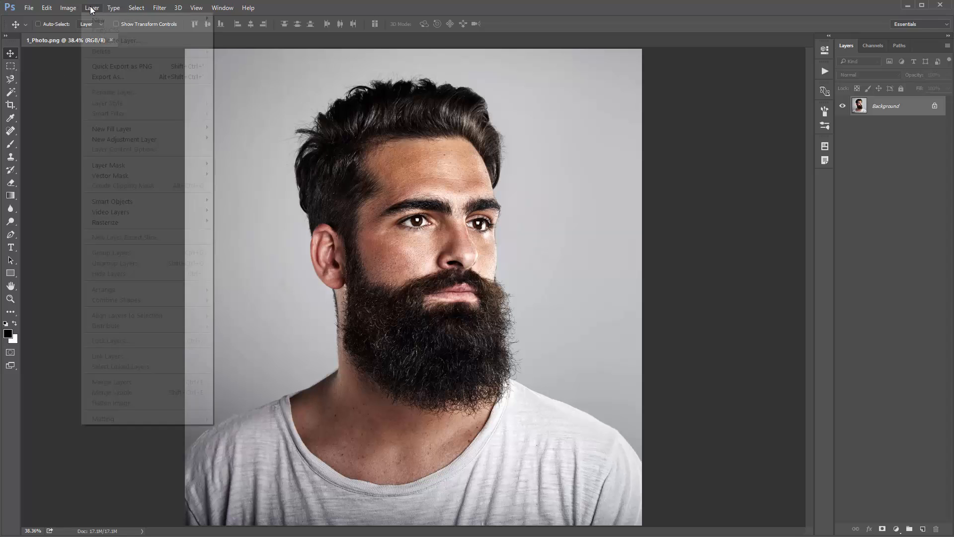
mouse_move(96, 20)
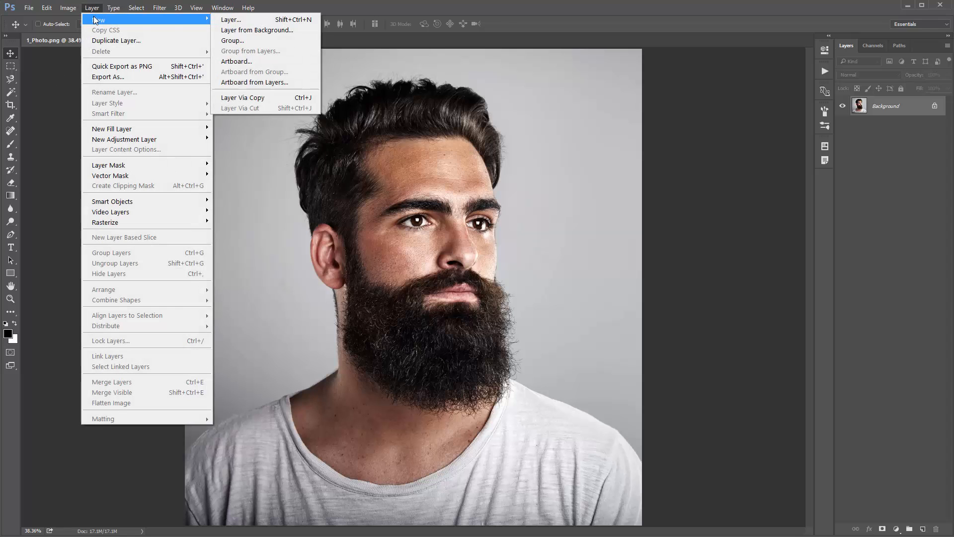
click(238, 20)
drag(312, 128, 406, 117)
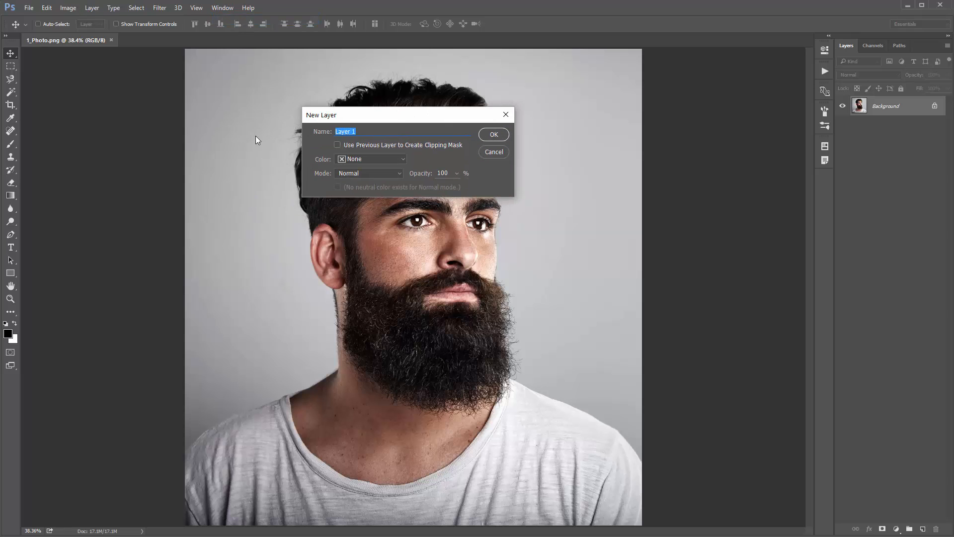
text(brush)
click(501, 135)
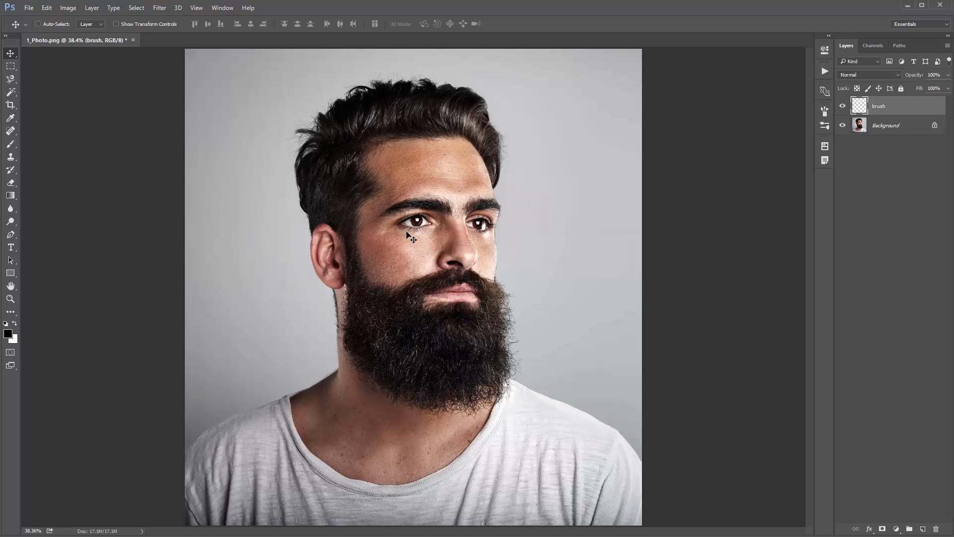
Select the whole grey background with the Magic Wand, sampling all layers, and invert the selection to the man
key(w)
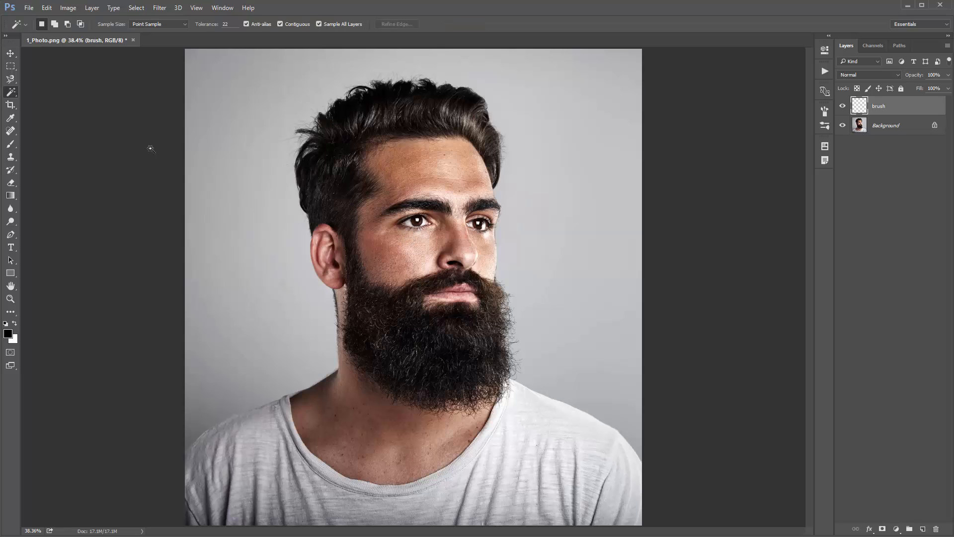
right_click(16, 98)
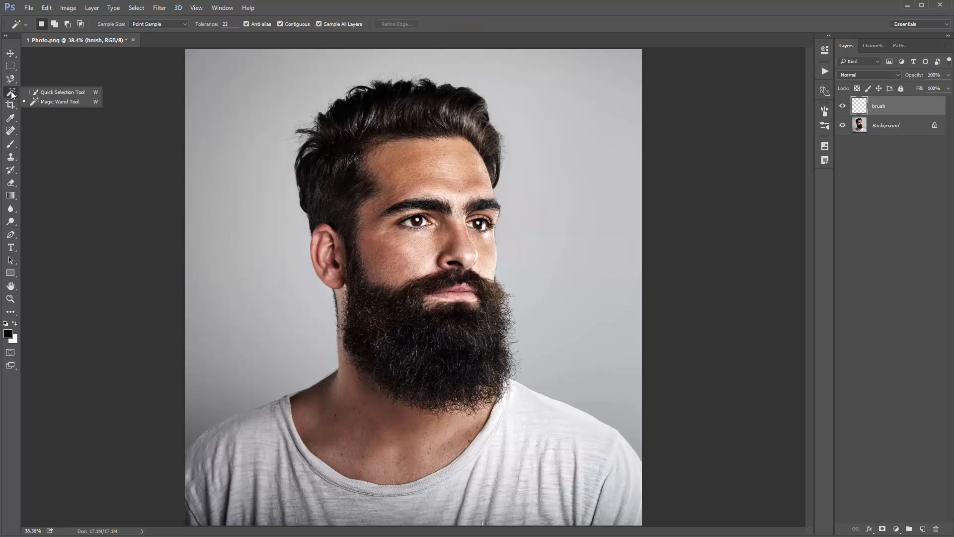
click(57, 103)
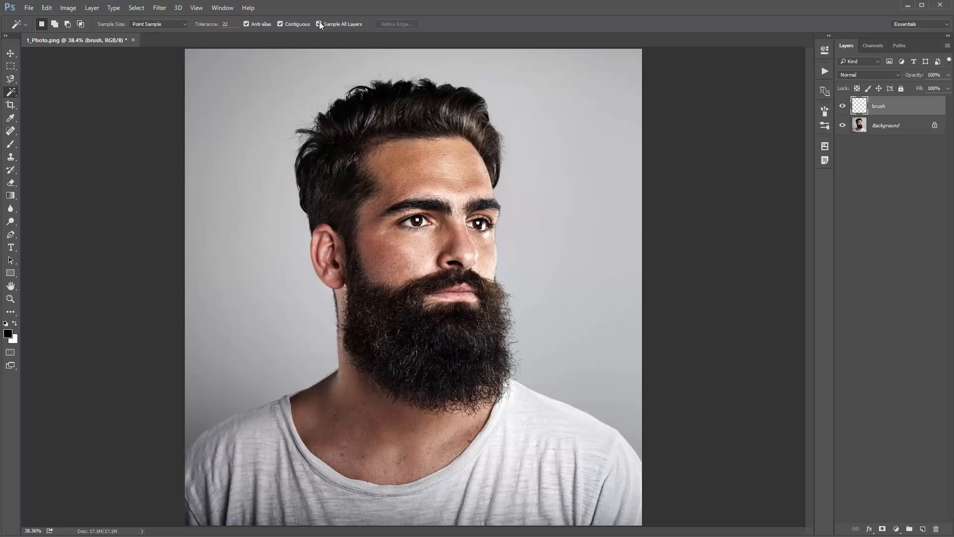
click(319, 24)
click(568, 156)
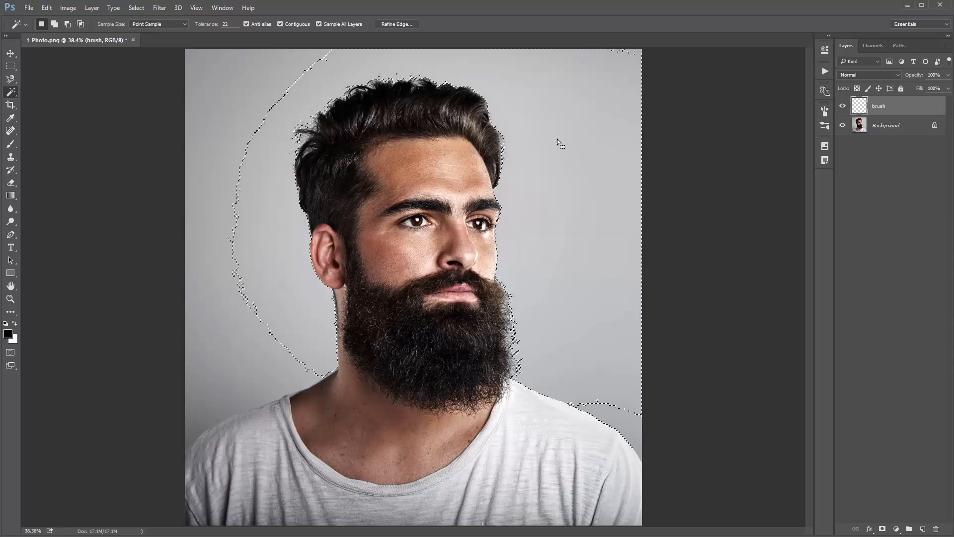
shift+click(257, 89)
click(196, 384)
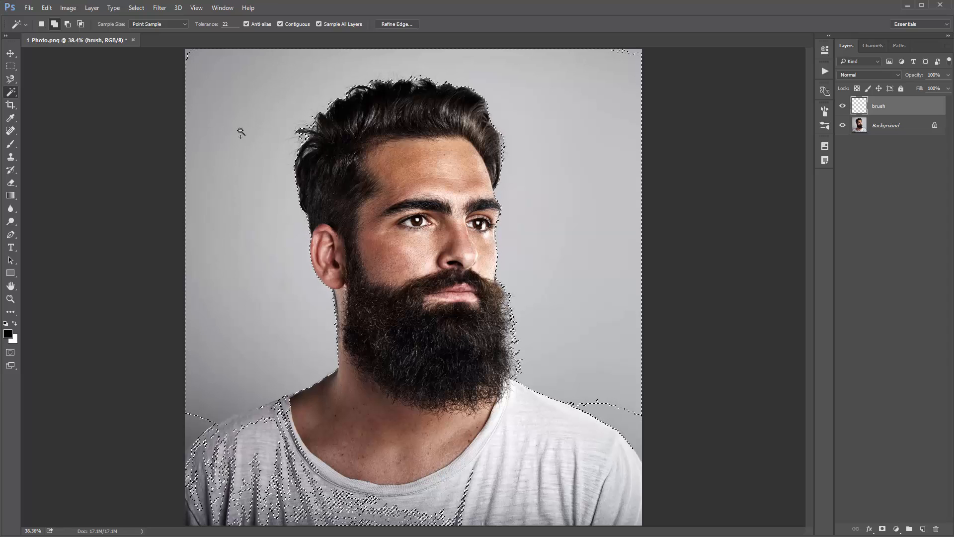
click(620, 411)
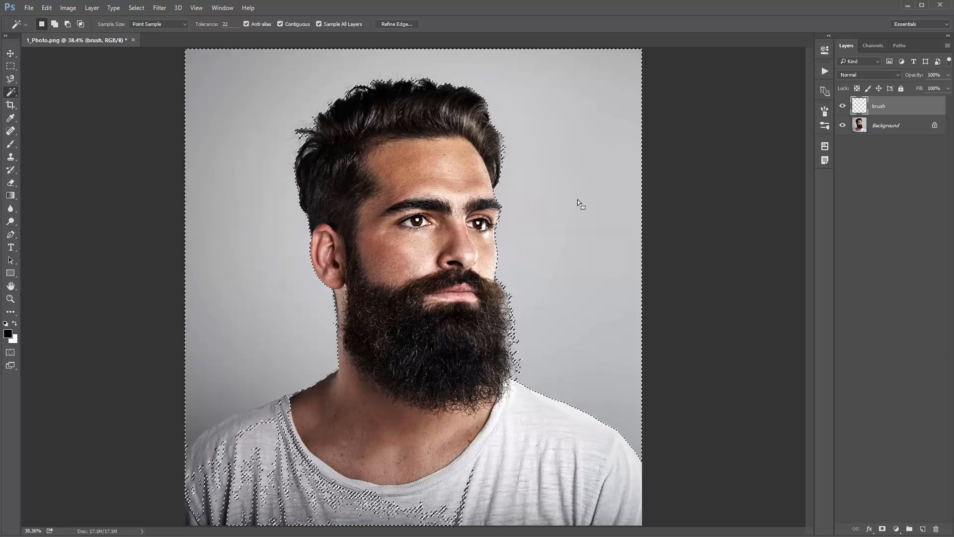
key(ctrl+shift+i)
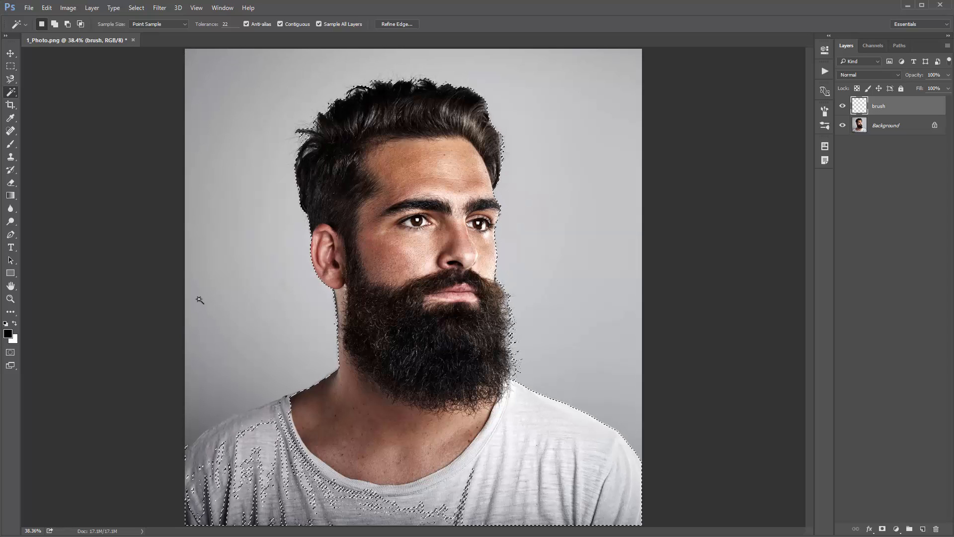
Set the foreground colour to red, hex ff0000
click(8, 333)
text(ff0000)
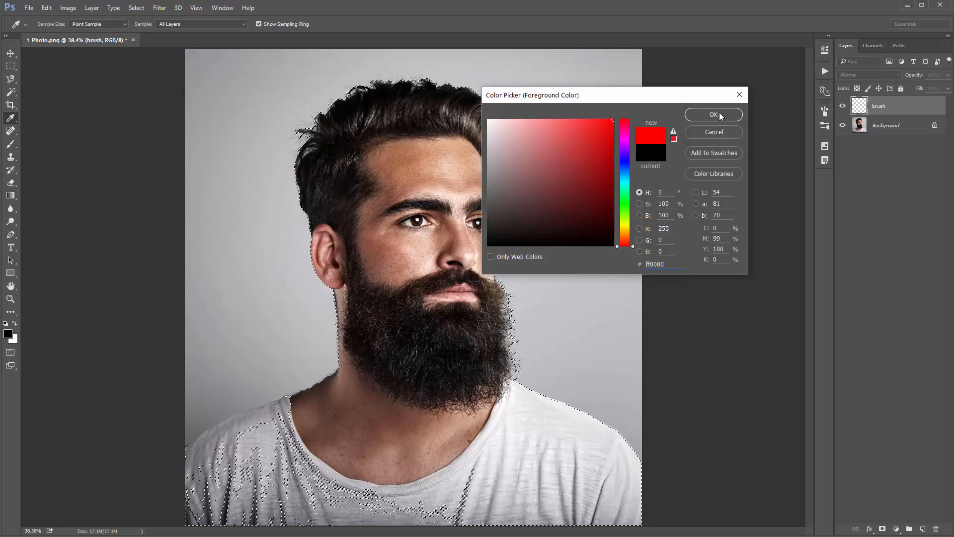
click(719, 115)
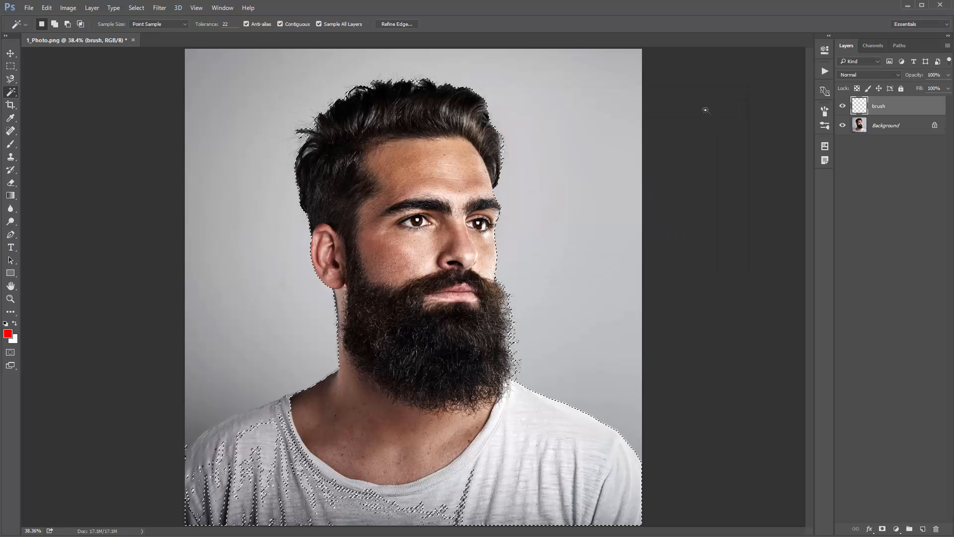
Fill the selected man with red on the "brush" layer and deselect
key(alt+BackSpace)
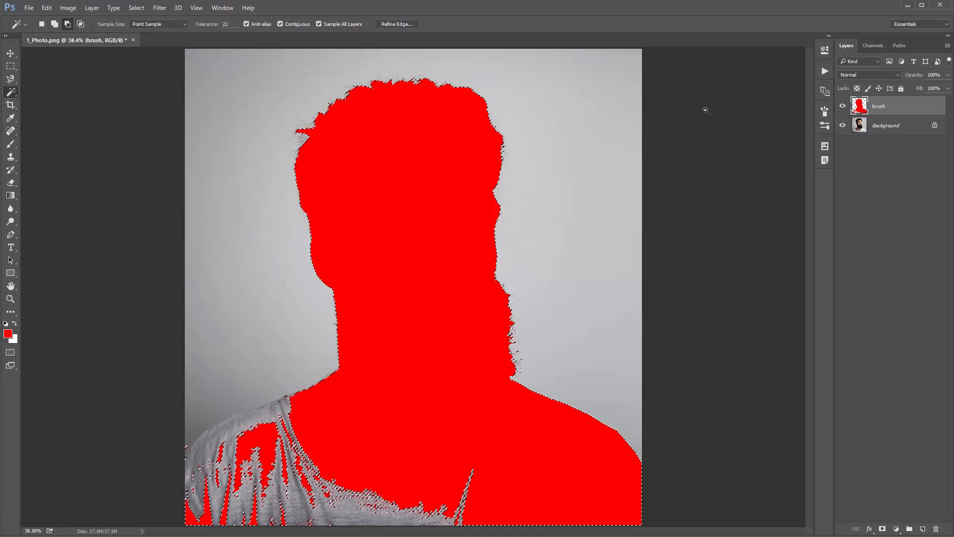
key(ctrl+d)
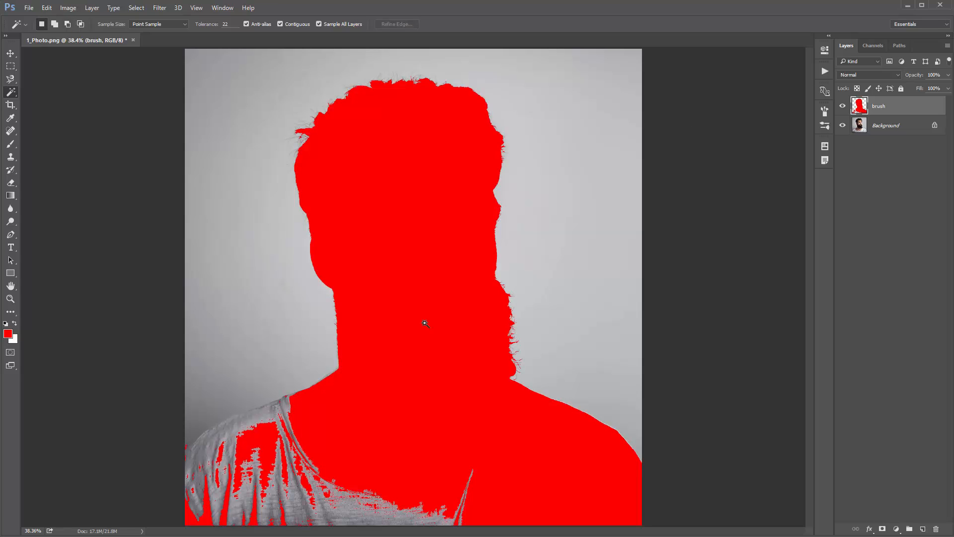
Draw a closed Pen path around the unfilled part of the shirt, following the shoulder edge and running outside the canvas at the base
key(p)
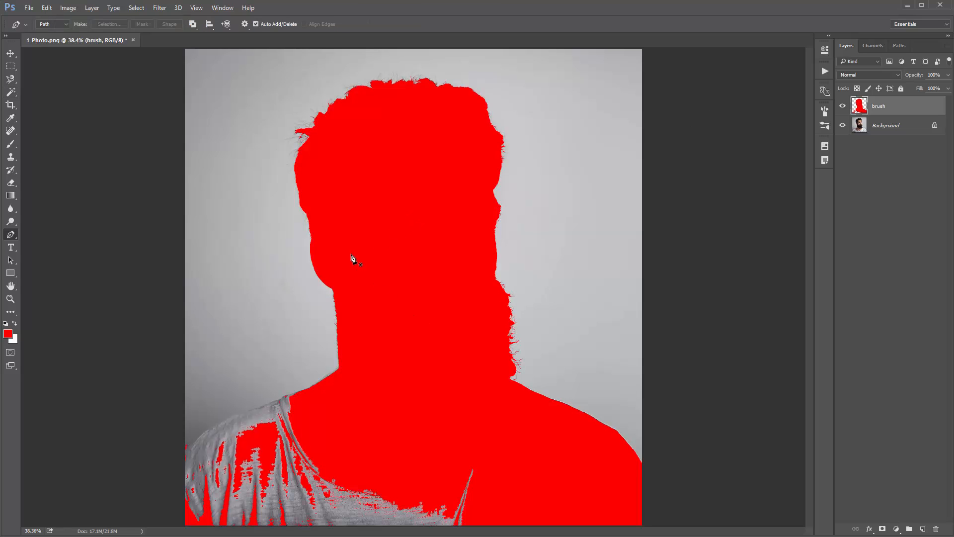
click(296, 393)
click(272, 401)
click(231, 415)
click(199, 435)
drag(179, 454, 178, 460)
key(ctrl+minus)
click(179, 496)
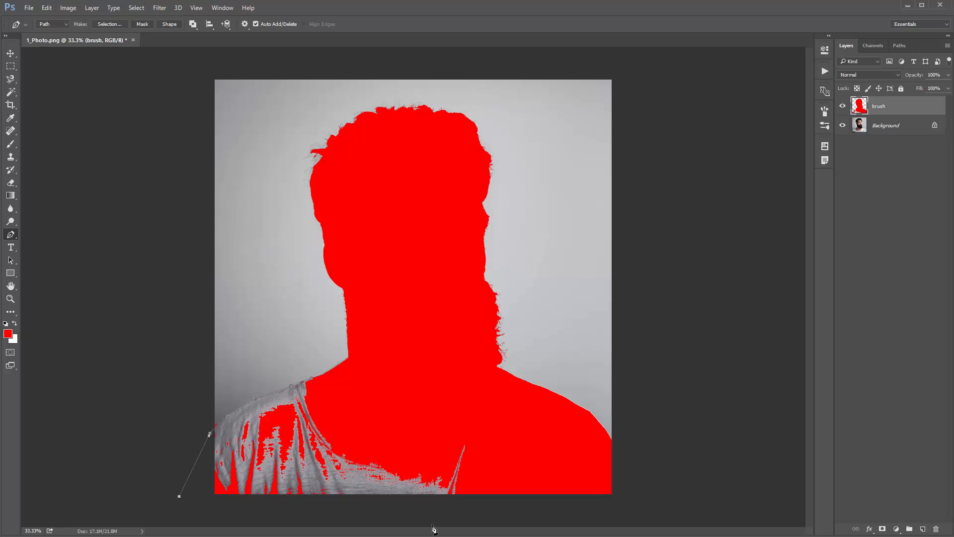
click(440, 525)
drag(506, 512, 507, 507)
click(509, 459)
click(467, 415)
click(411, 382)
drag(344, 382, 350, 382)
click(312, 379)
Convert the shirt path to a selection, fill it with red and deselect
key(ctrl+Return)
key(alt+BackSpace)
key(ctrl+d)
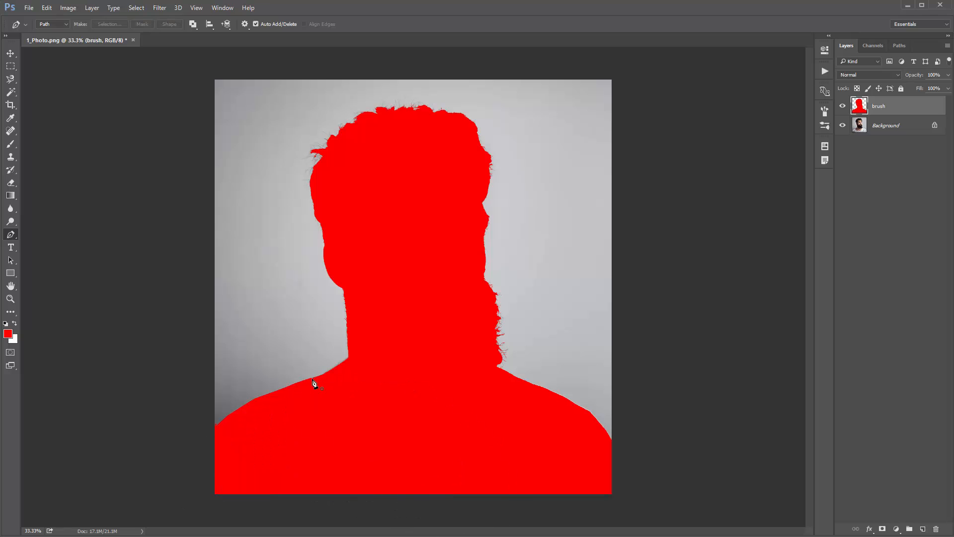
Erase the lower part of the red fill across the shirt with a soft 700 px Eraser, and return to the Move tool
key(ctrl+plus)
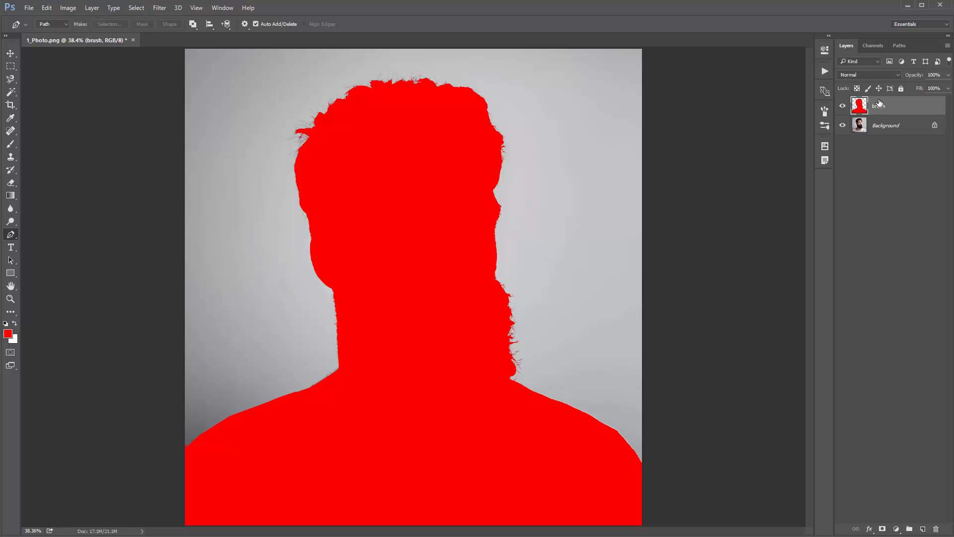
key(e)
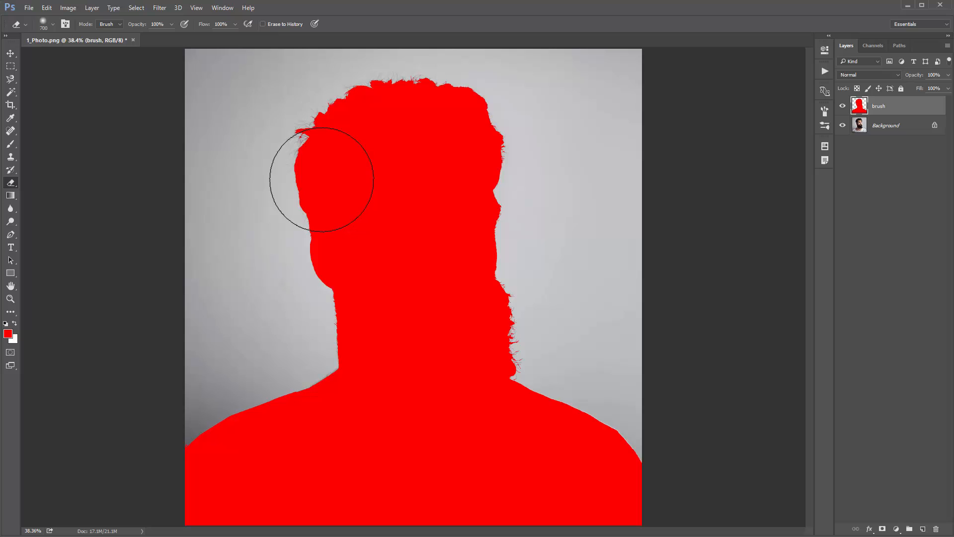
key(ctrl+minus)
key(ctrl+minus)
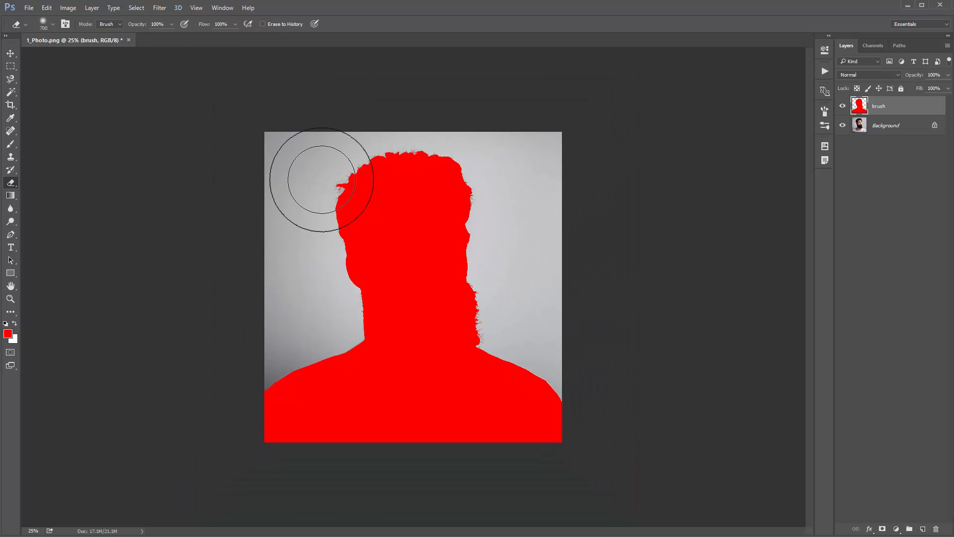
drag(234, 447, 275, 464)
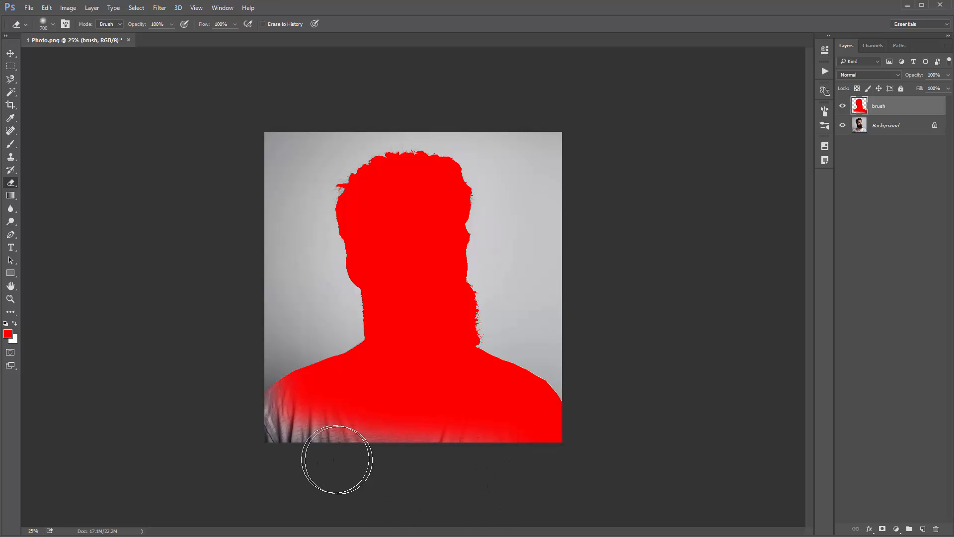
mouse_move(336, 457)
mouse_down()
mouse_move(553, 471)
mouse_move(526, 466)
mouse_move(558, 447)
mouse_move(596, 372)
mouse_move(590, 361)
mouse_move(586, 438)
mouse_move(586, 398)
mouse_up()
mouse_move(449, 480)
mouse_down()
mouse_move(294, 464)
mouse_move(273, 458)
mouse_move(256, 426)
mouse_up()
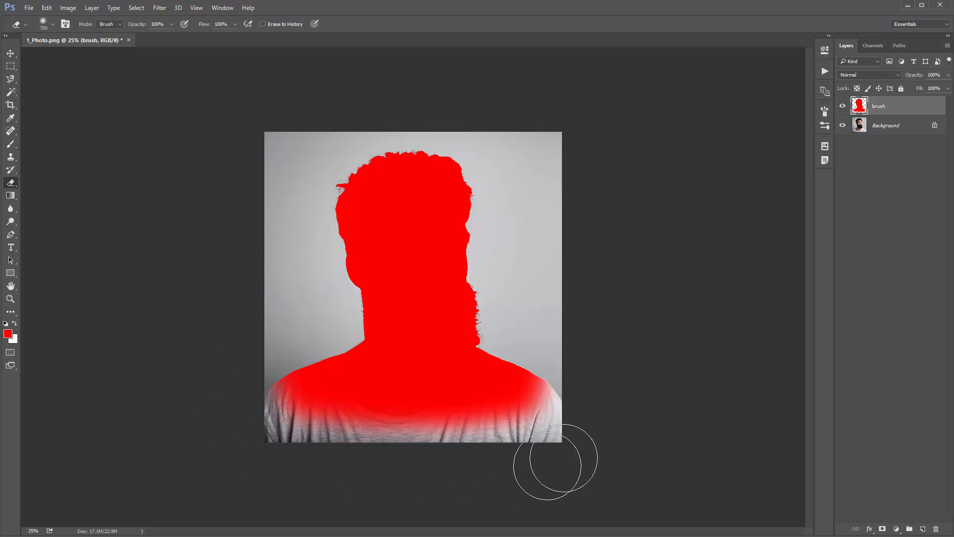
key(v)
scroll(665, 298, up, 2)
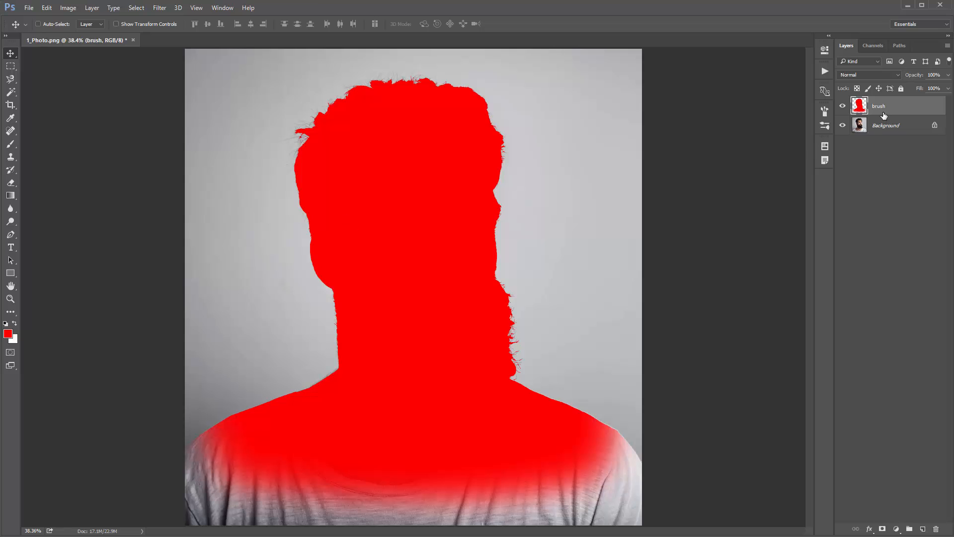
mouse_move(512, 158)
mouse_down()
mouse_move(531, 156)
mouse_move(511, 161)
mouse_up()
Load the Eclipse.atn action set from the Eclipse folder into the Actions list
click(216, 10)
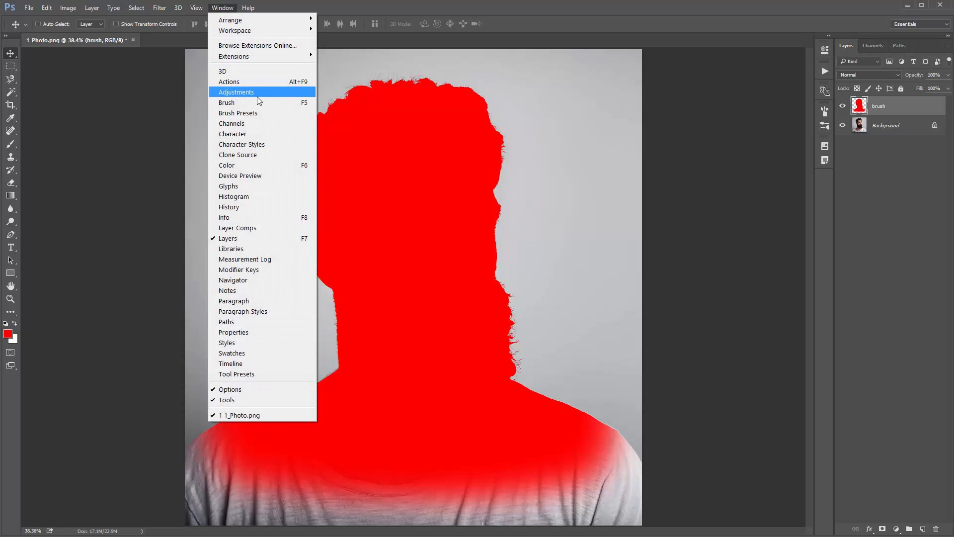
click(252, 82)
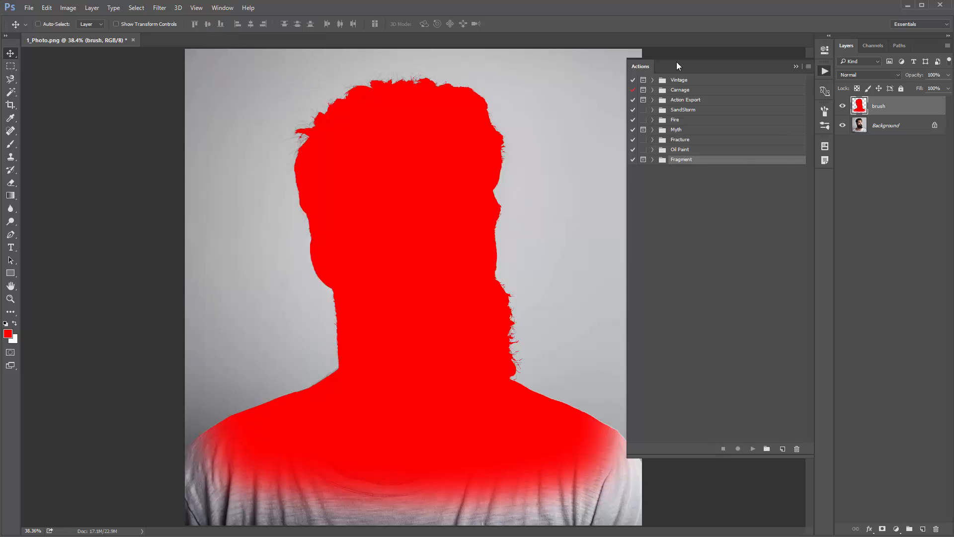
click(808, 68)
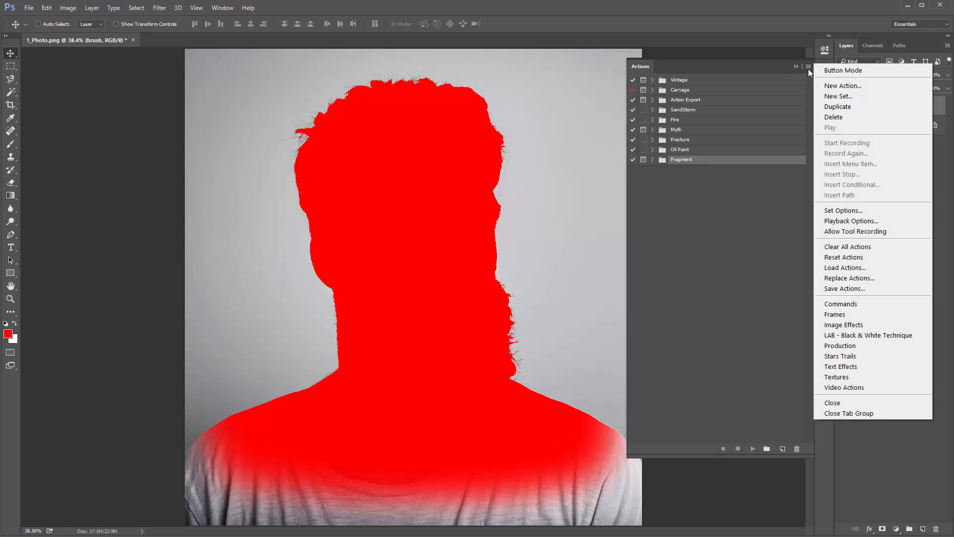
click(849, 268)
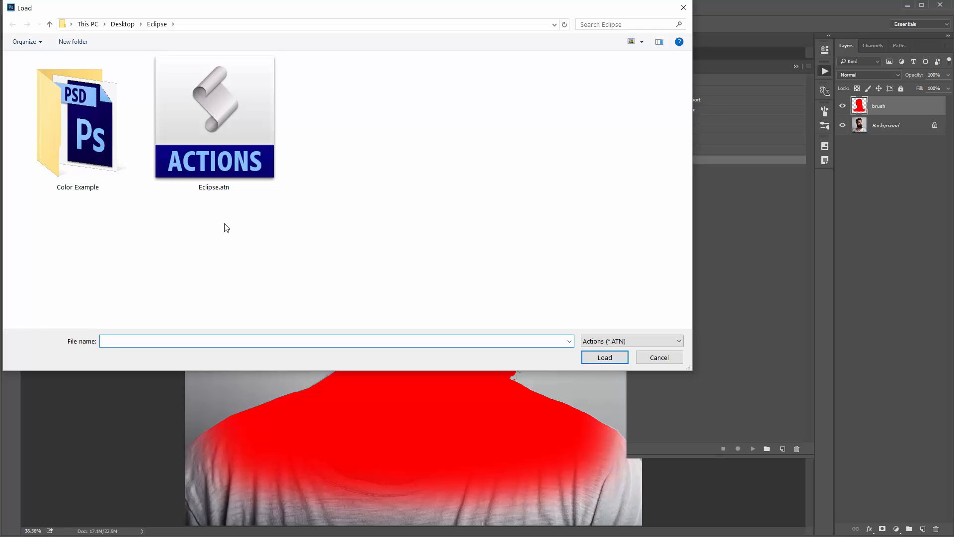
double_click(218, 144)
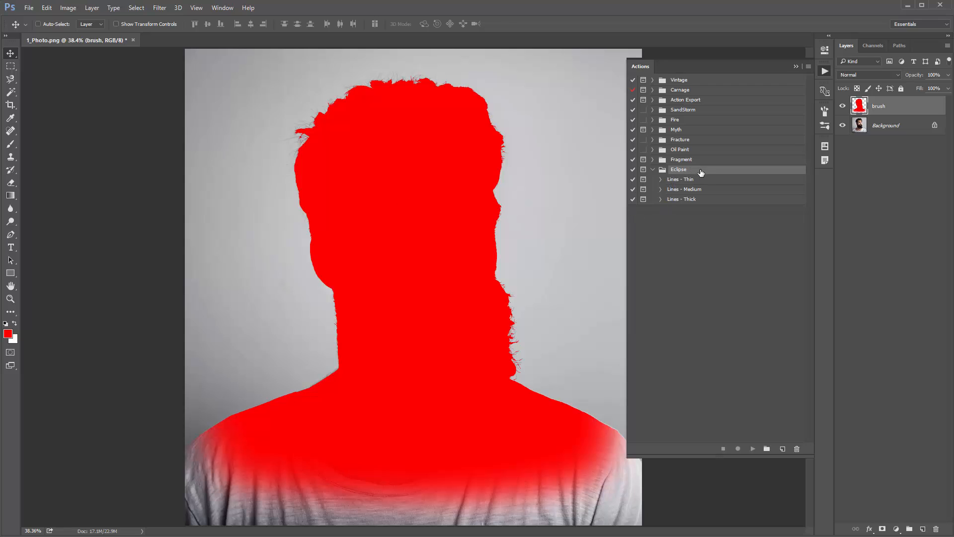
Compare the thin, medium and thick line example images, and look through the three matching Eclipse actions
click(692, 181)
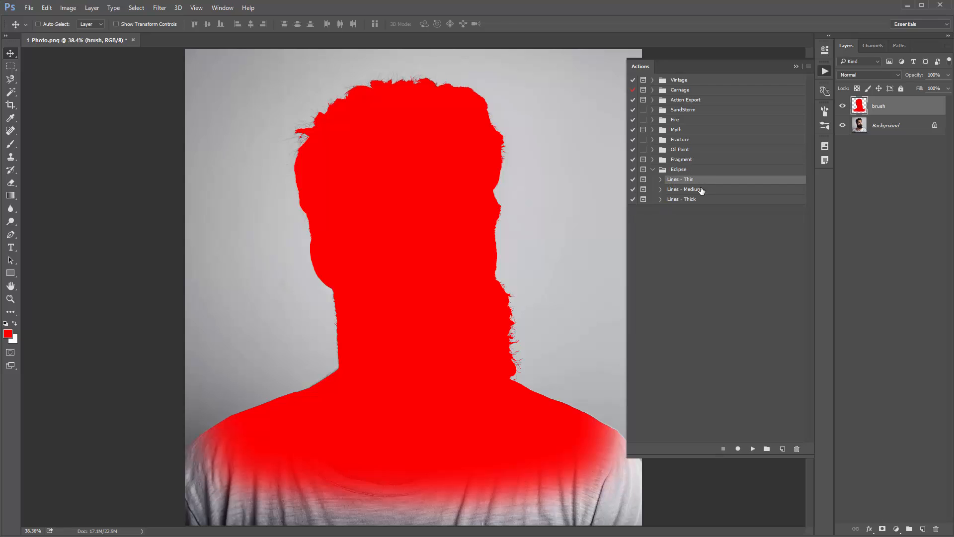
click(701, 191)
click(698, 181)
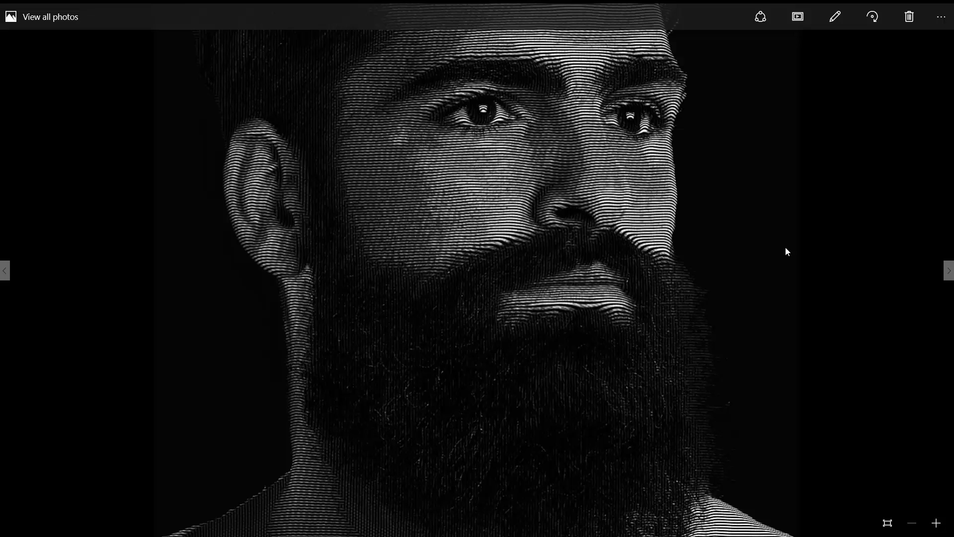
key(Right)
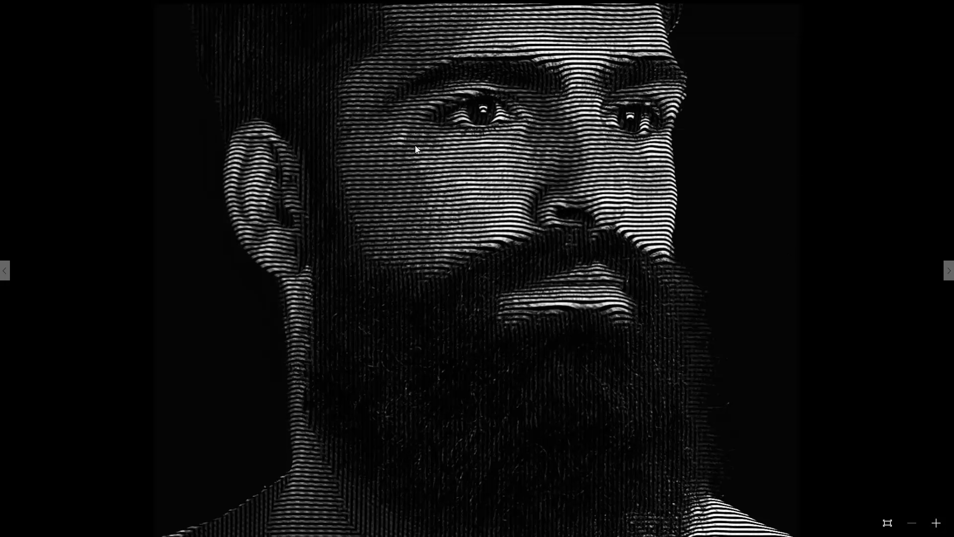
key(Right)
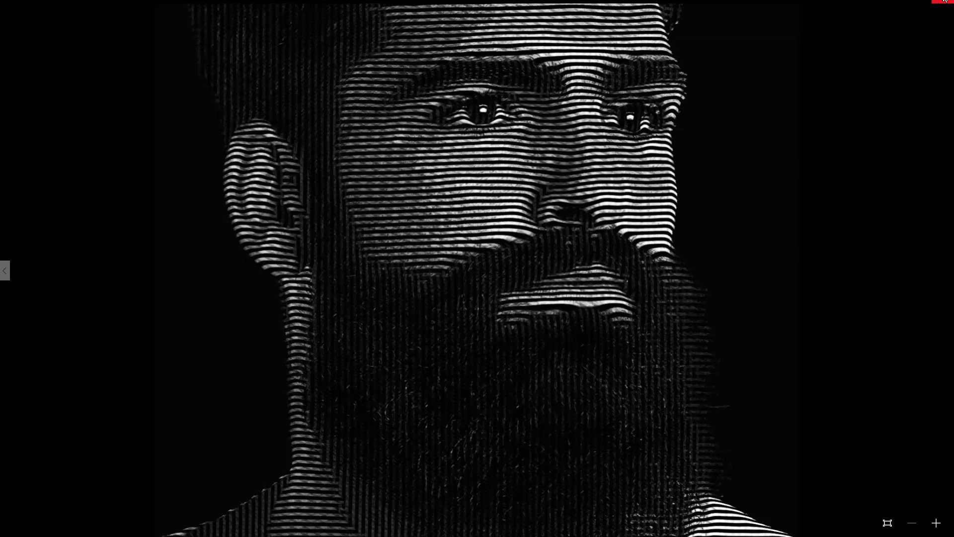
click(943, 6)
click(694, 199)
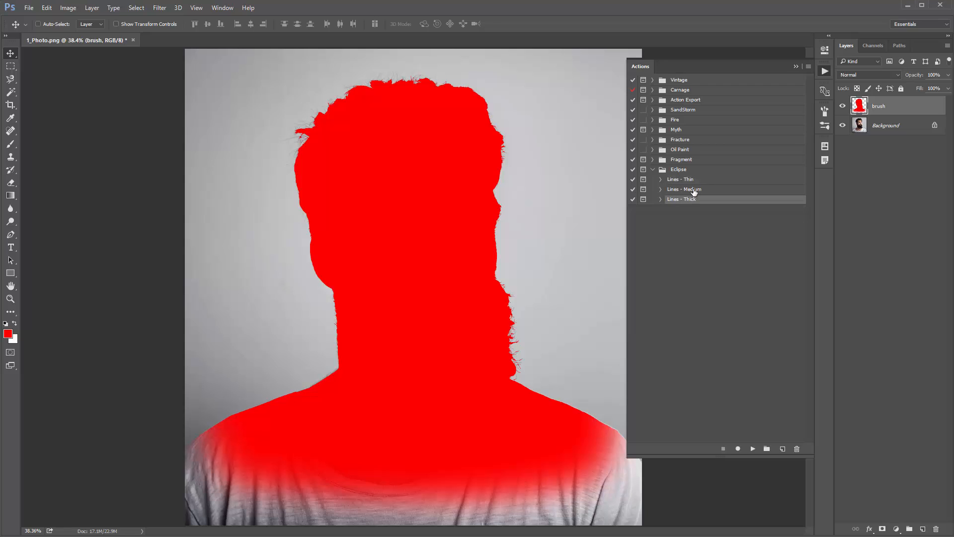
click(692, 180)
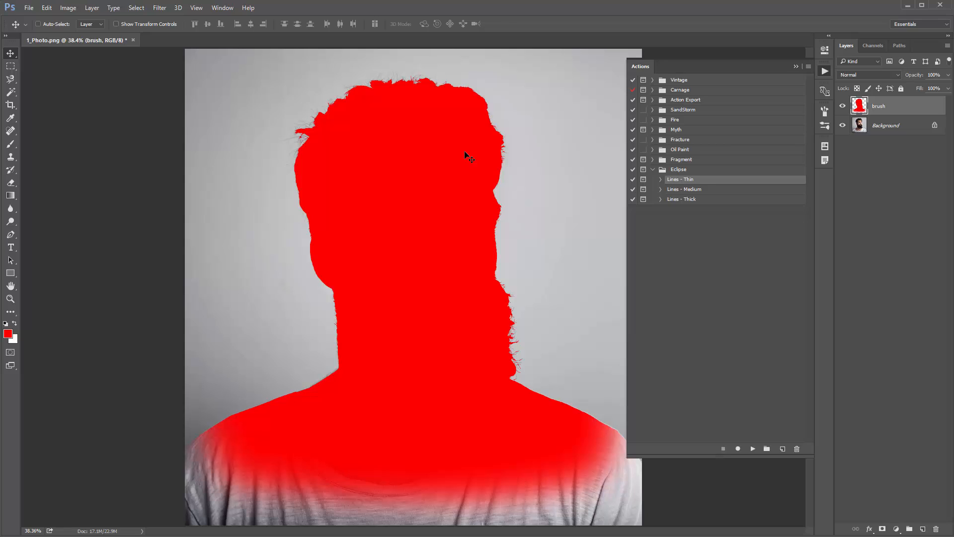
Lower the Brush tool's opacity to 27%, restore it to 100% and return to the Move tool
key(b)
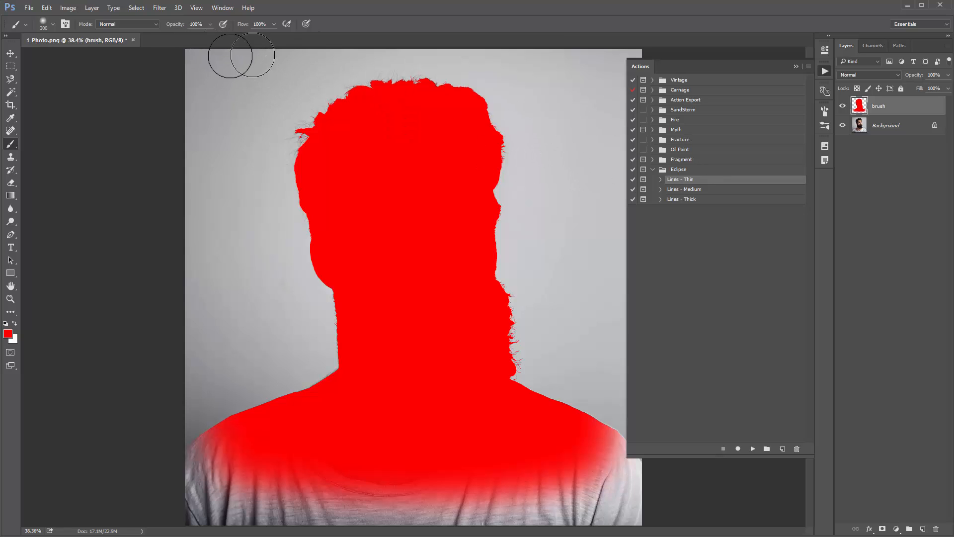
click(210, 24)
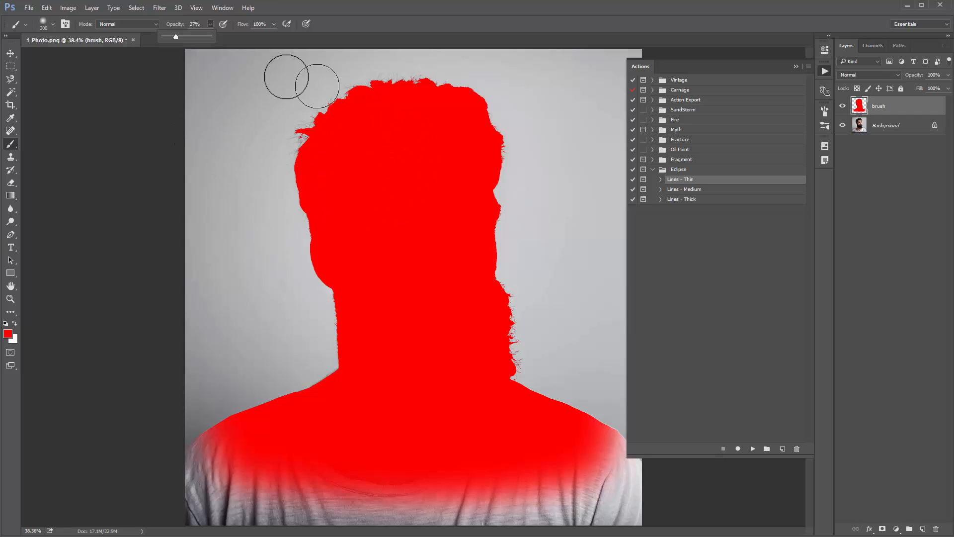
drag(177, 37, 213, 38)
key(v)
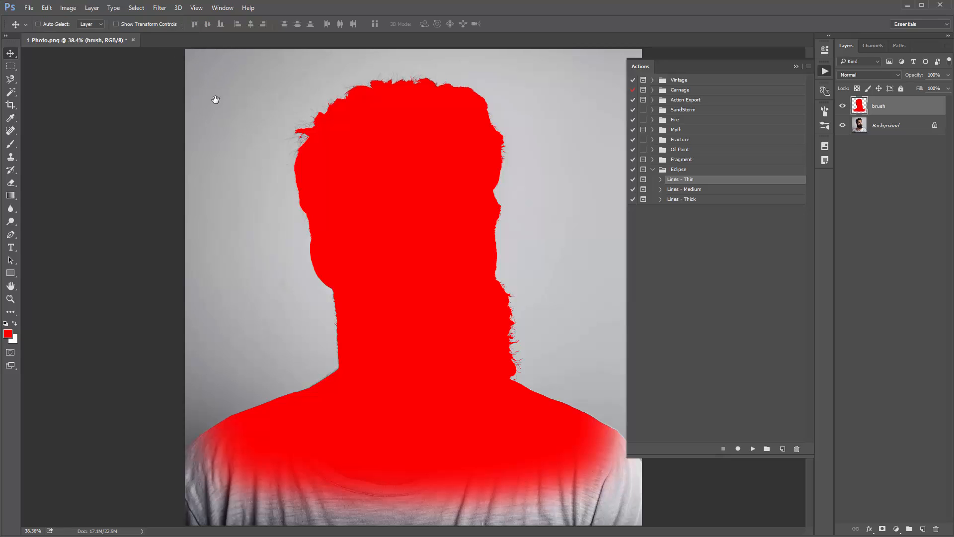
Play the "Lines - Medium" action from the Eclipse set and continue past its message about saving the document
click(692, 189)
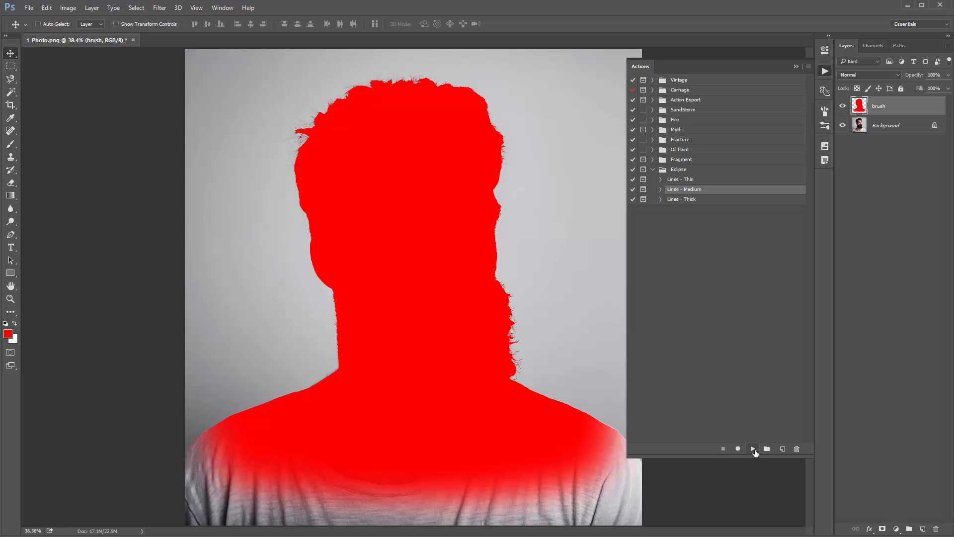
click(754, 448)
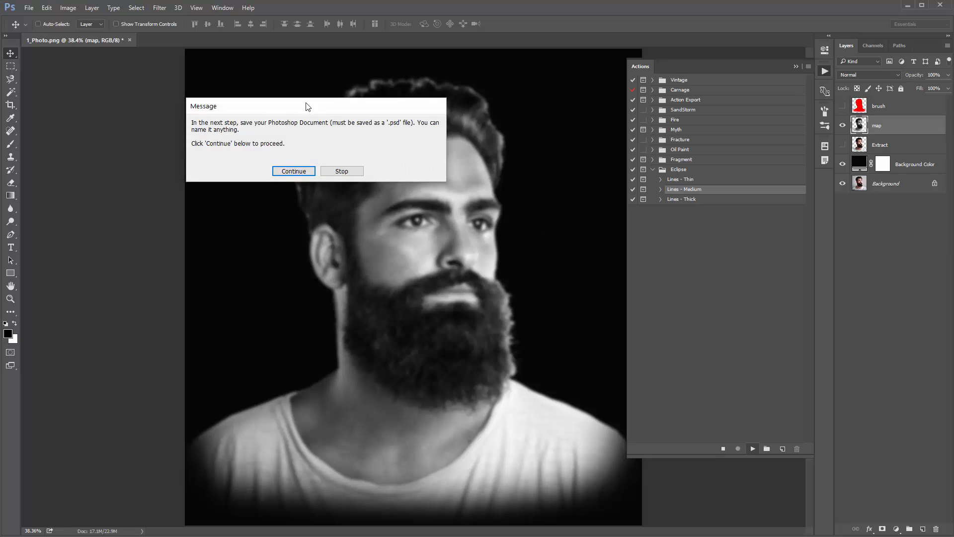
drag(365, 121, 350, 110)
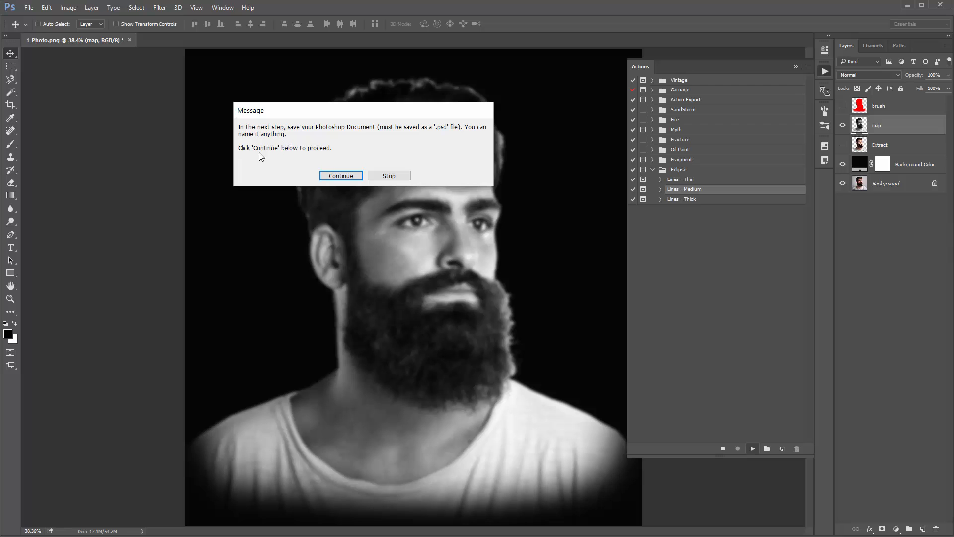
drag(335, 110, 355, 108)
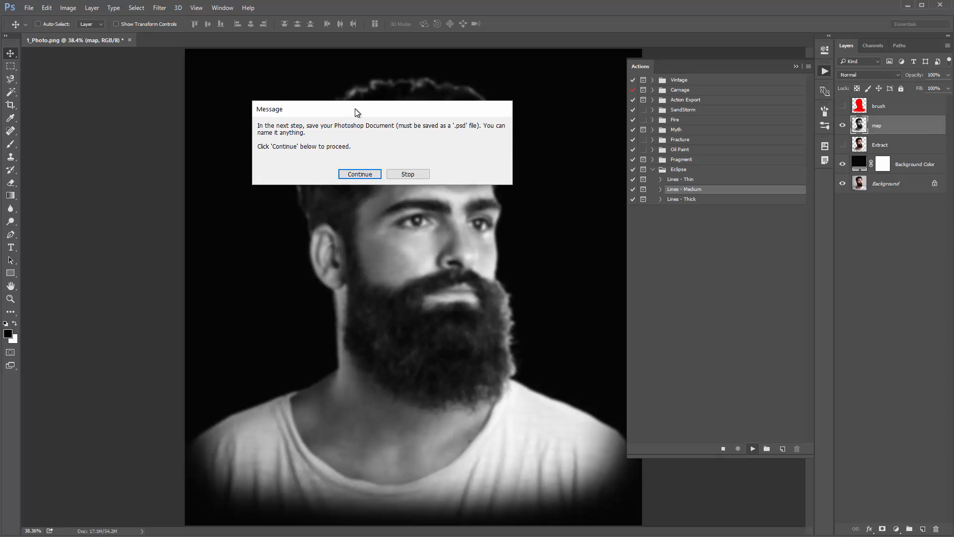
click(360, 173)
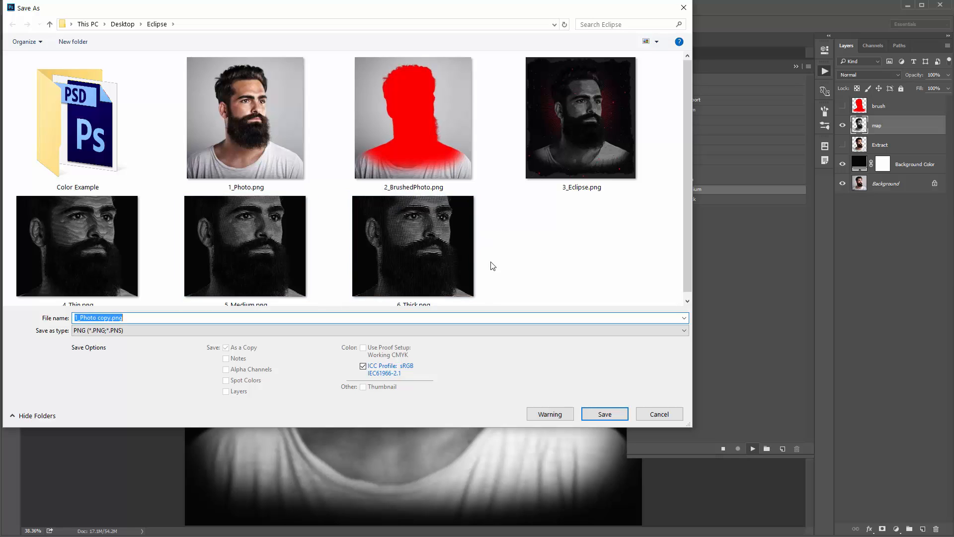
Save a copy of the document in Photoshop format as save.psd in the Eclipse folder, replacing the existing file
click(114, 334)
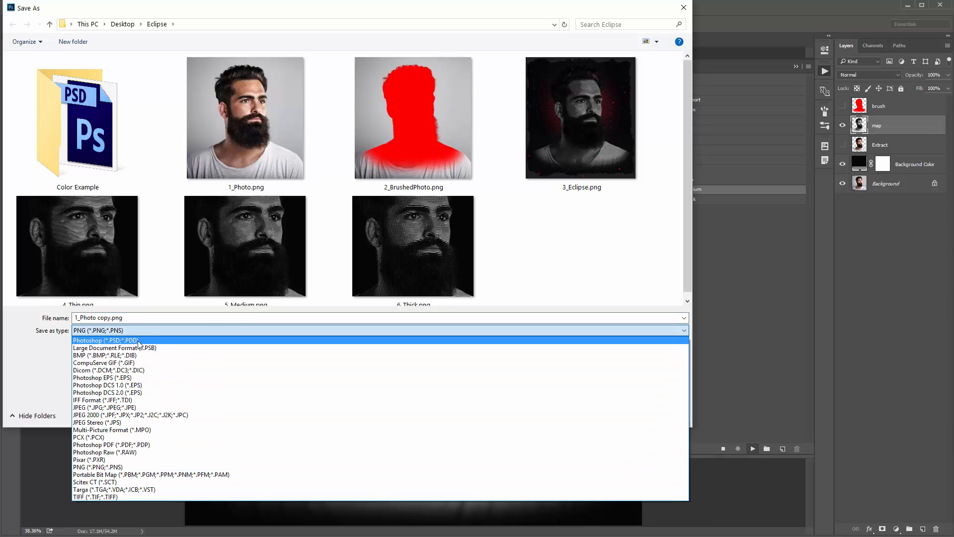
click(128, 343)
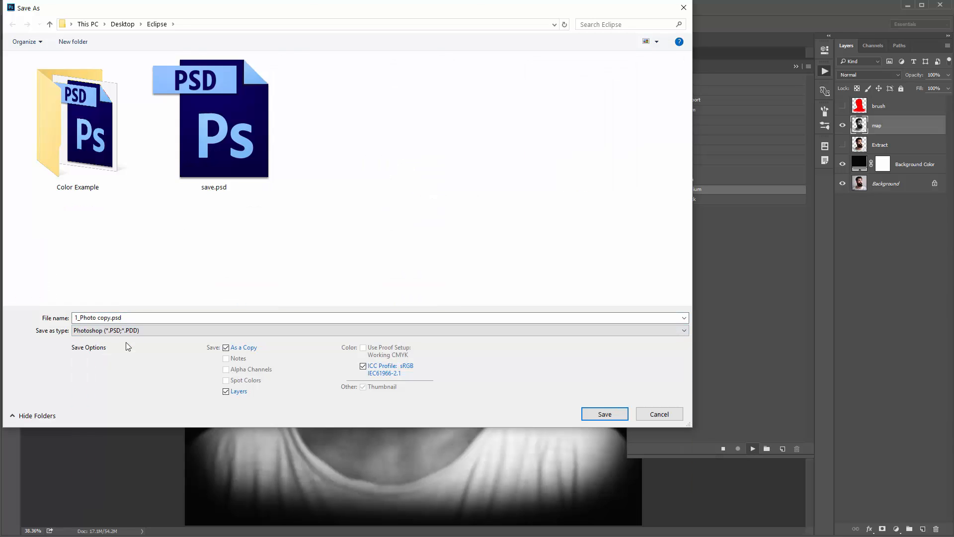
click(110, 320)
click(112, 318)
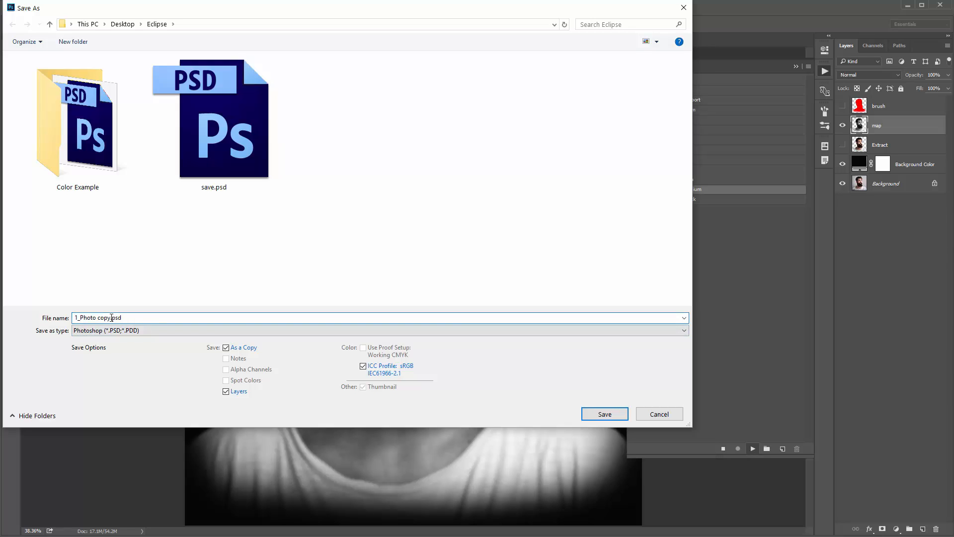
drag(111, 317, 29, 320)
text(save)
key(Return)
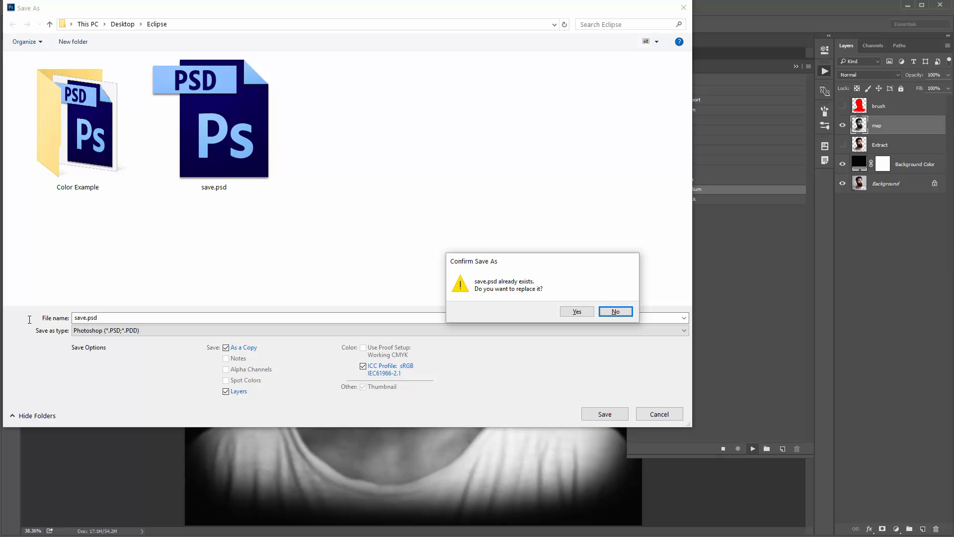
click(627, 310)
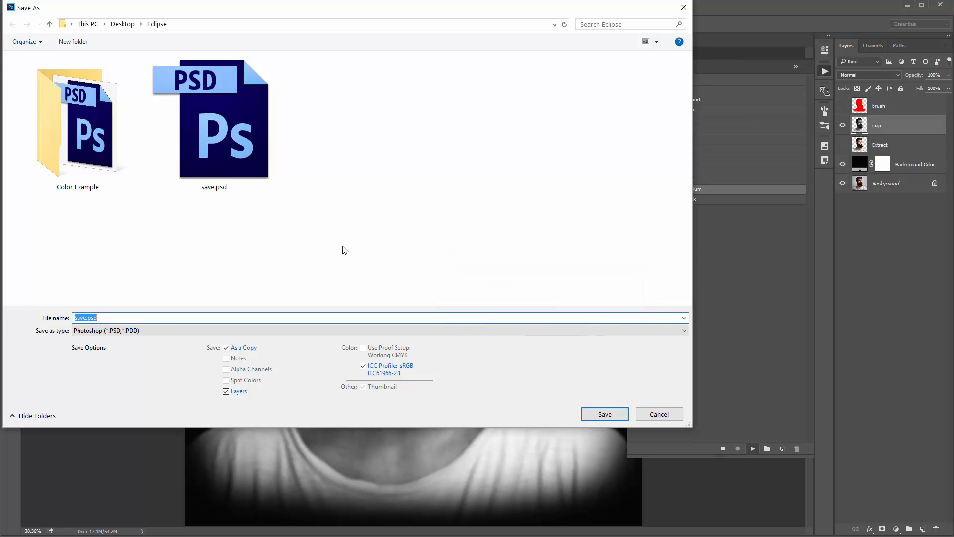
double_click(250, 156)
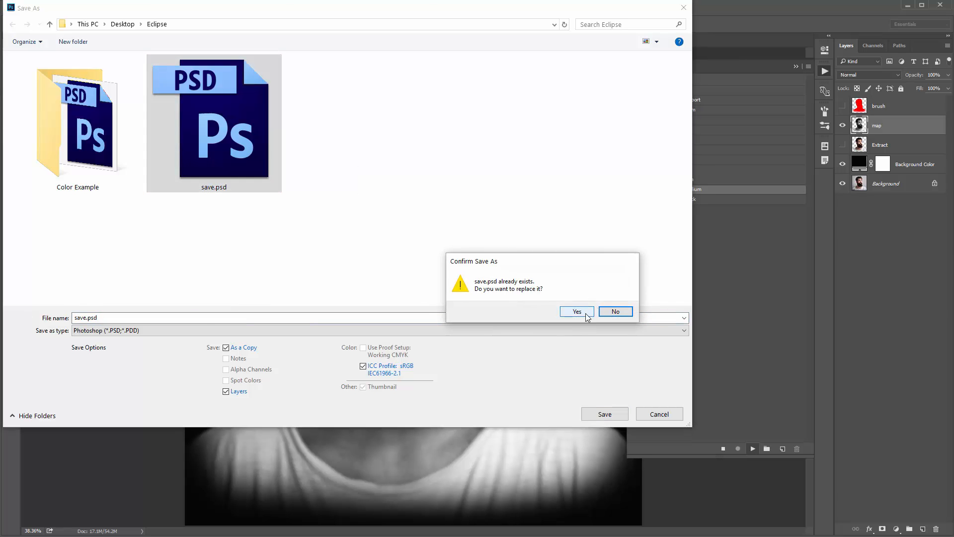
click(587, 314)
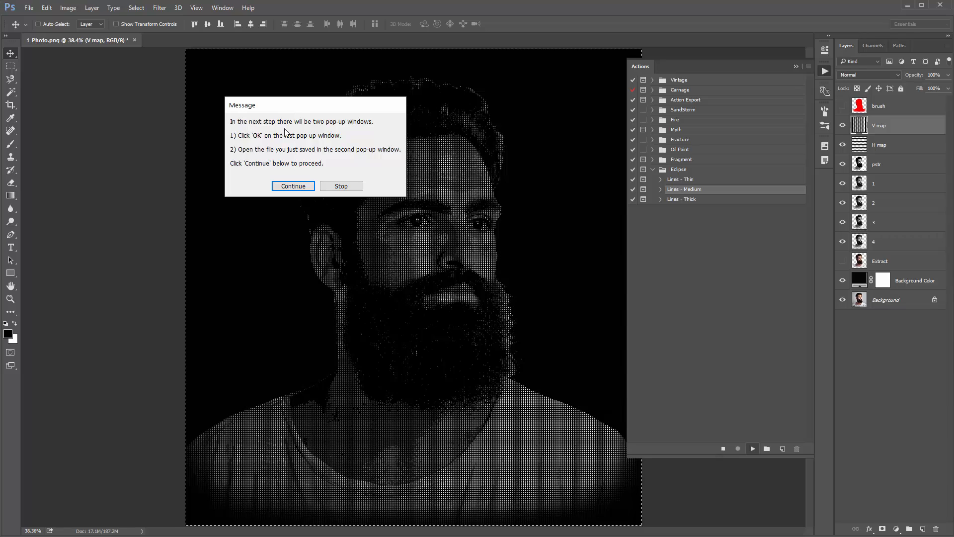
Continue the action and displace the V map layer with horizontal and vertical scales of 10, using save.psd as the displacement map
drag(275, 105, 262, 99)
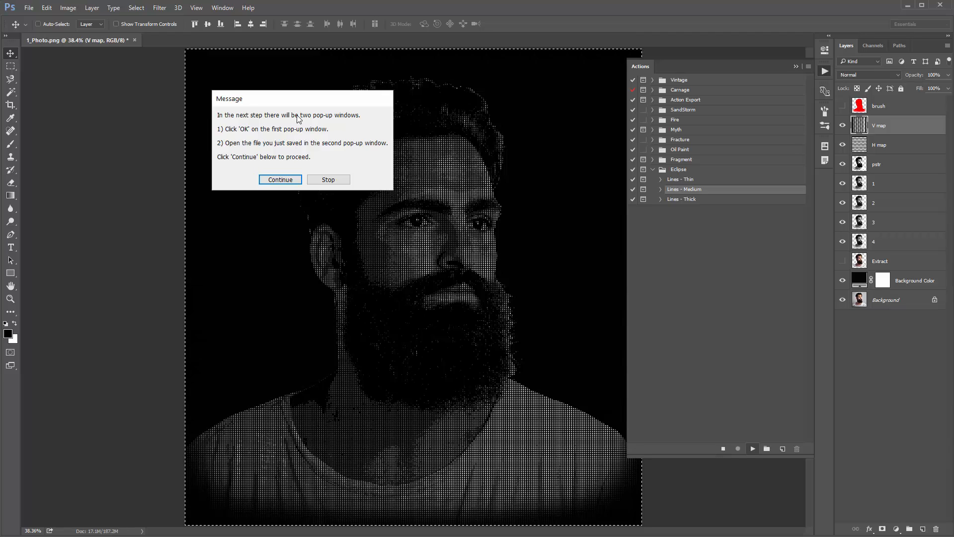
drag(298, 97, 315, 97)
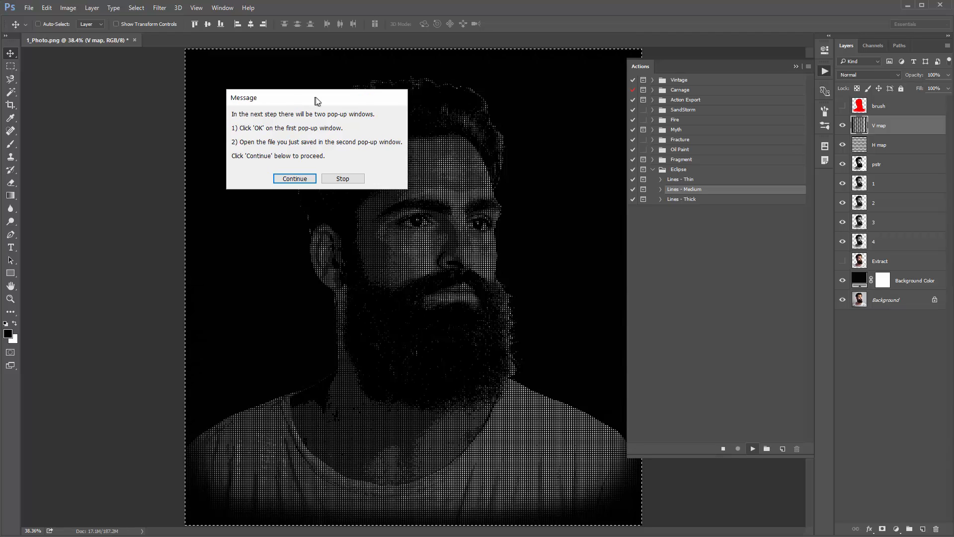
click(296, 179)
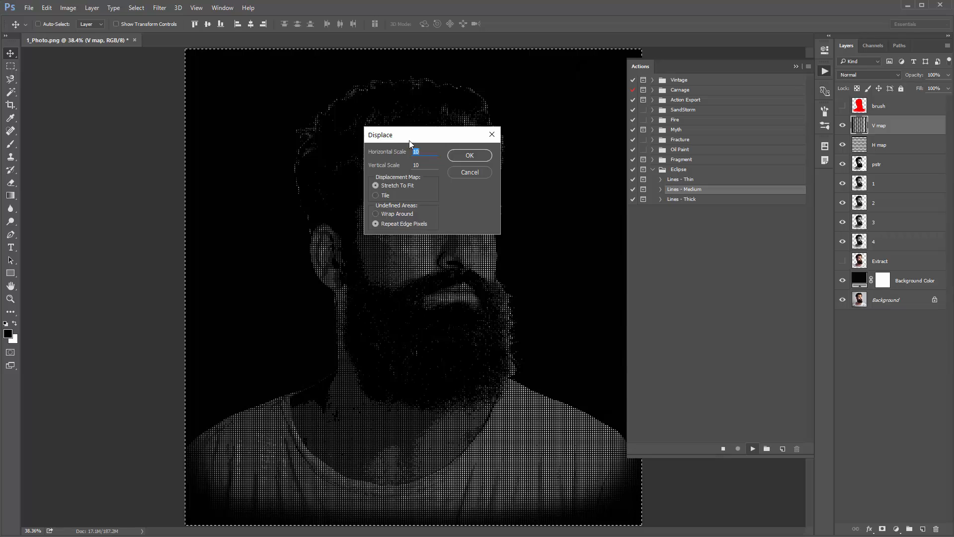
drag(409, 141, 383, 129)
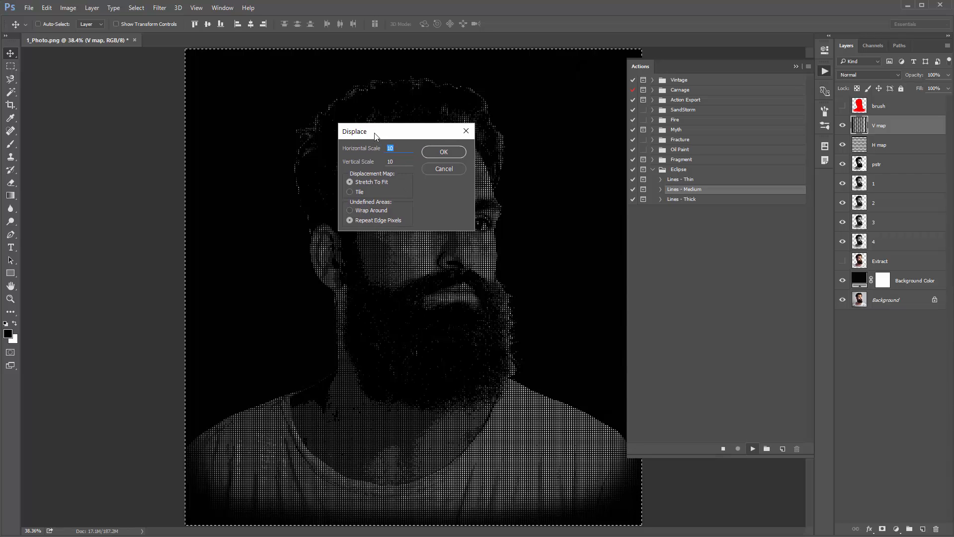
drag(375, 135, 491, 118)
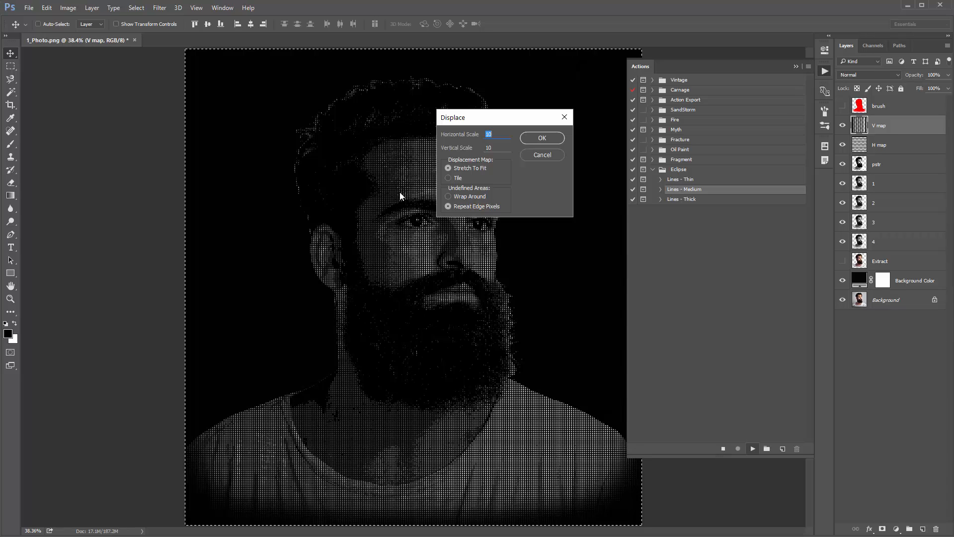
click(501, 135)
text(5)
text(10)
text(10)
click(549, 140)
drag(256, 7, 291, 36)
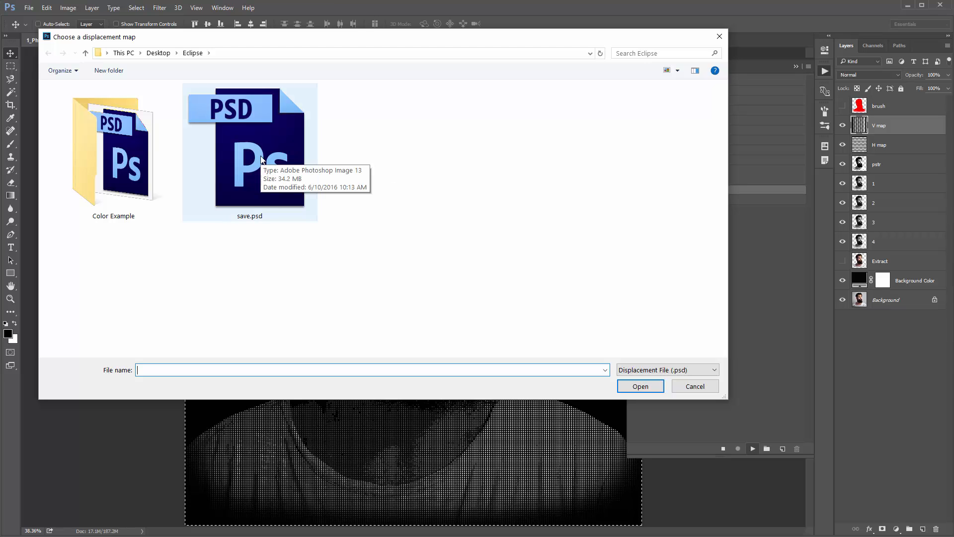
double_click(279, 176)
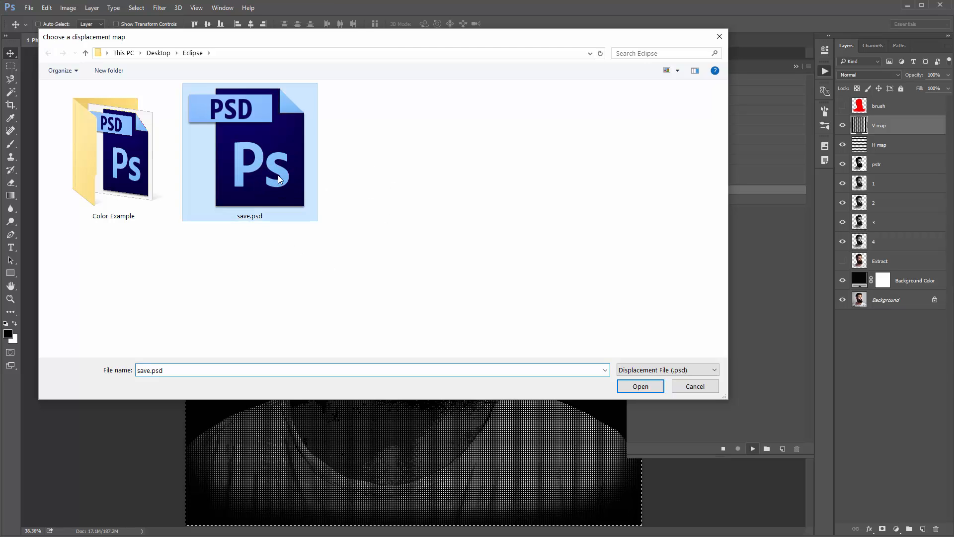
Continue the action and displace the H map layer at the same scales, using save.psd as the displacement map
drag(269, 97, 243, 95)
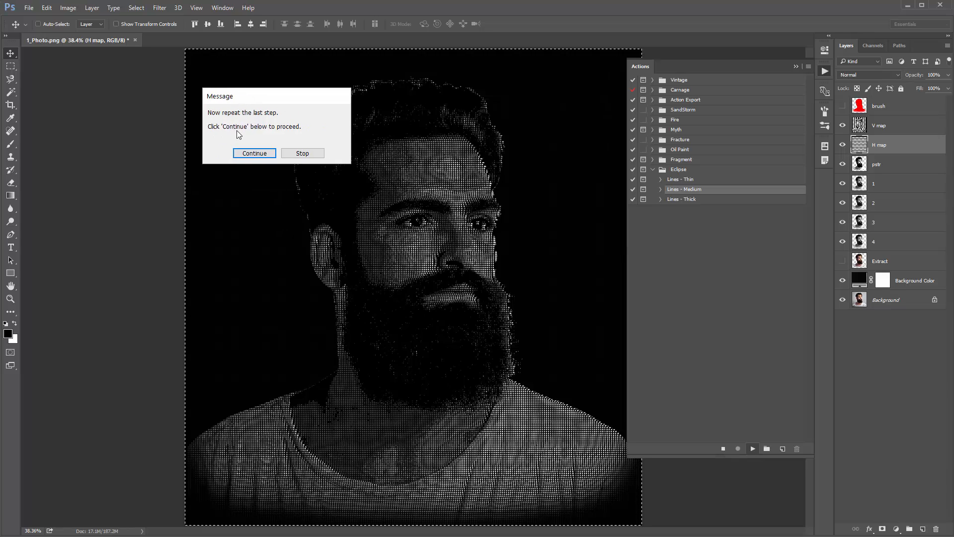
click(255, 153)
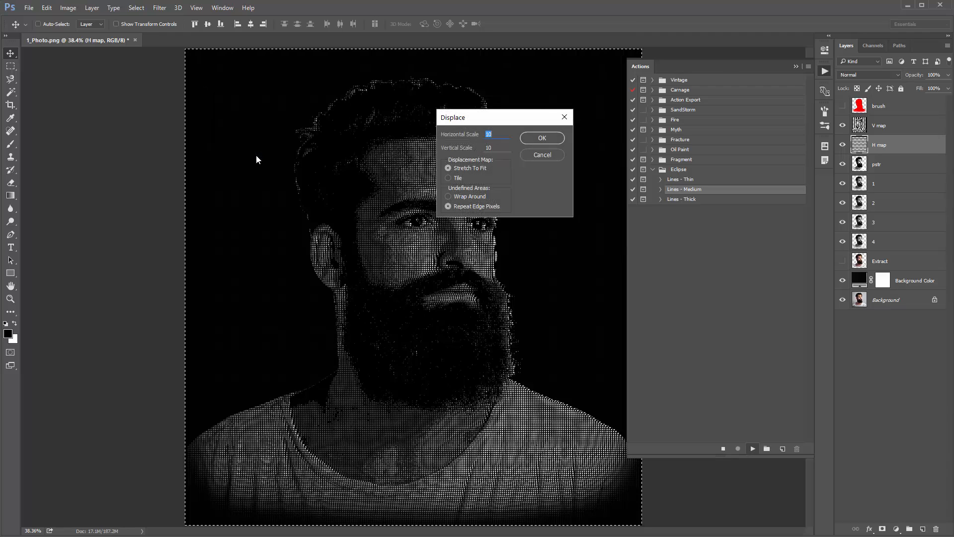
click(533, 140)
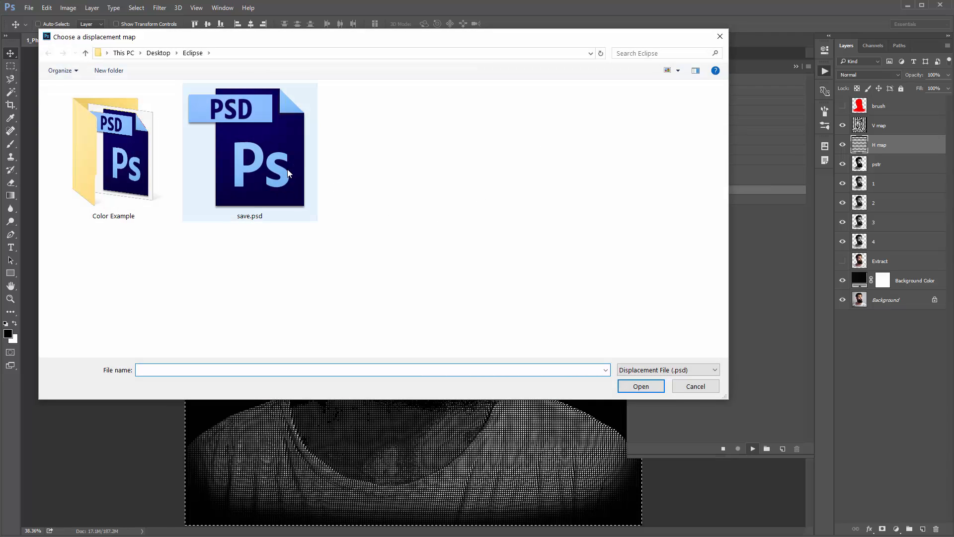
double_click(289, 173)
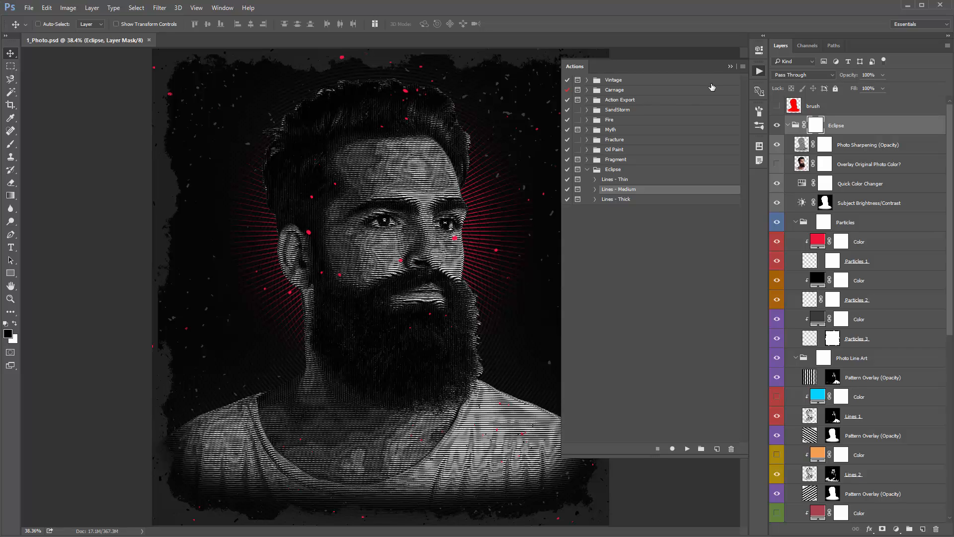
Put away the Actions list and collapse the Eclipse group together with all its nested groups in the layer list
click(732, 67)
mouse_move(949, 121)
mouse_down()
mouse_move(948, 193)
mouse_move(945, 119)
mouse_up()
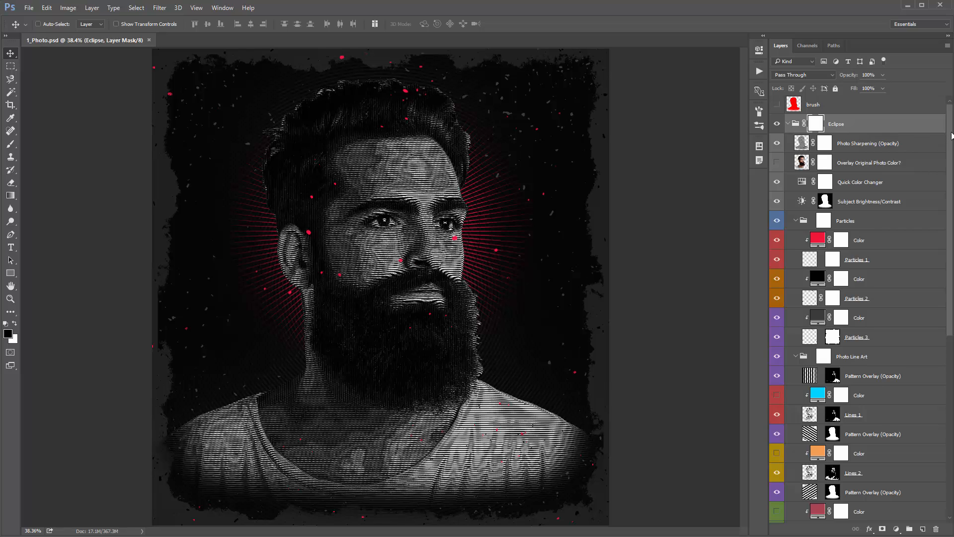
mouse_move(949, 135)
mouse_down()
mouse_move(950, 266)
mouse_move(949, 133)
mouse_up()
click(865, 126)
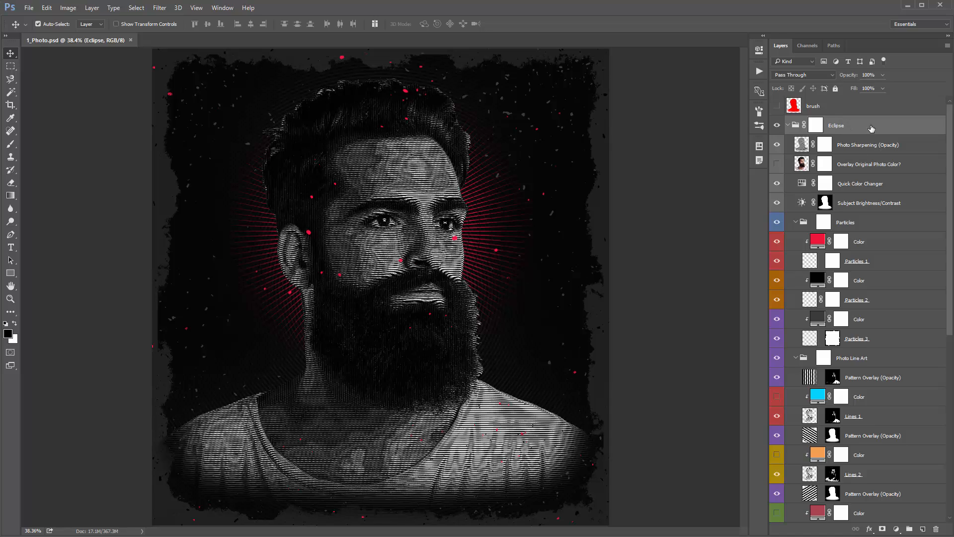
ctrl+click(788, 127)
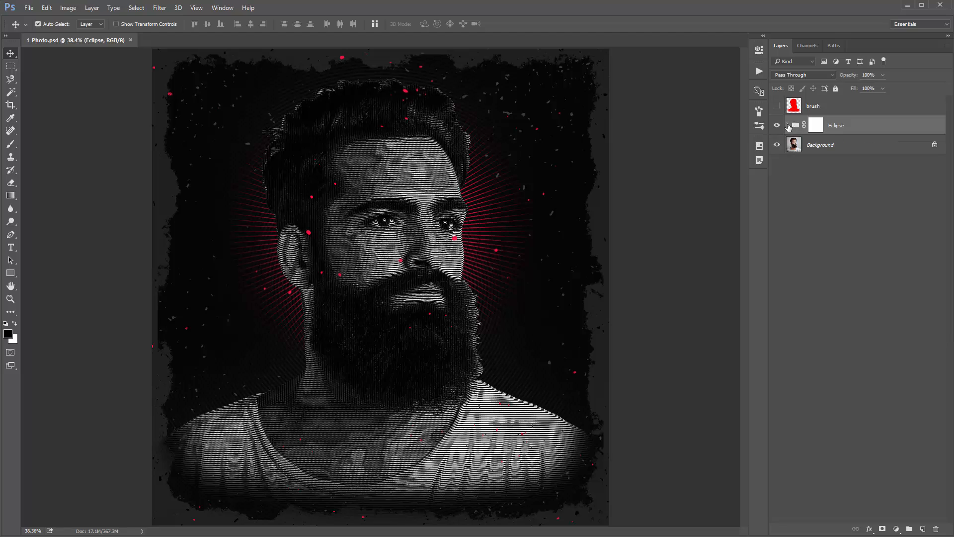
click(788, 126)
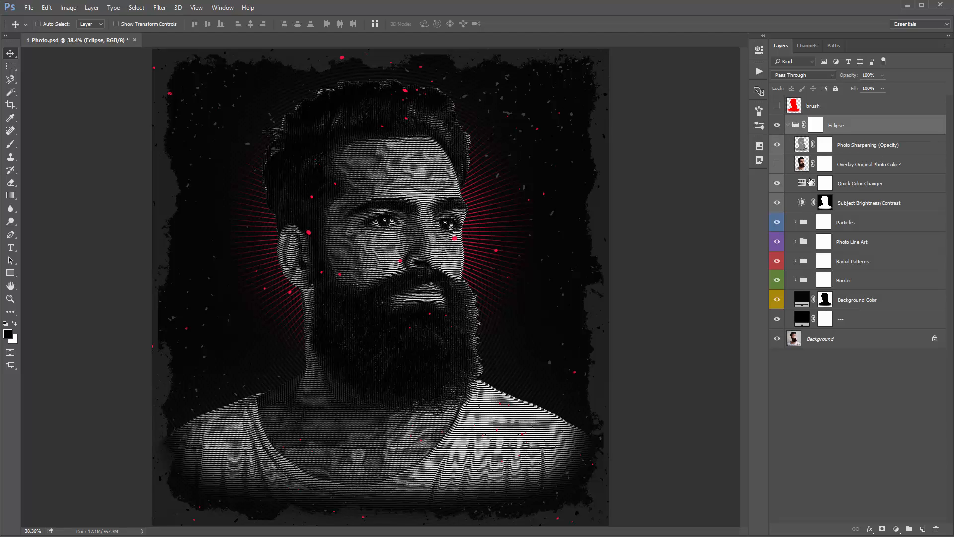
click(790, 126)
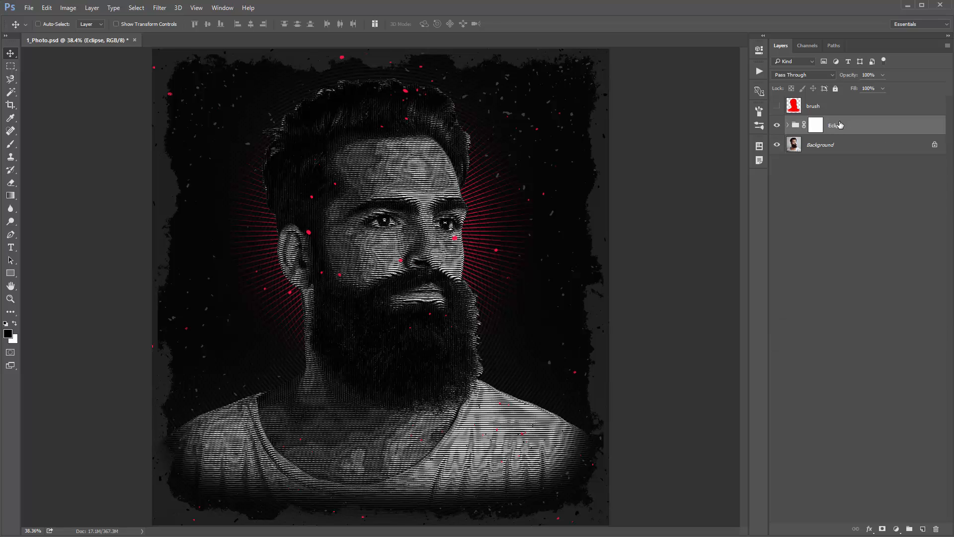
Toggle the Eclipse group's visibility to compare the line effect with the original photo
click(777, 125)
click(777, 126)
click(778, 126)
click(778, 125)
Delete the Eclipse group, show and hide the brush layer above the photo, and undo the deletion
click(762, 73)
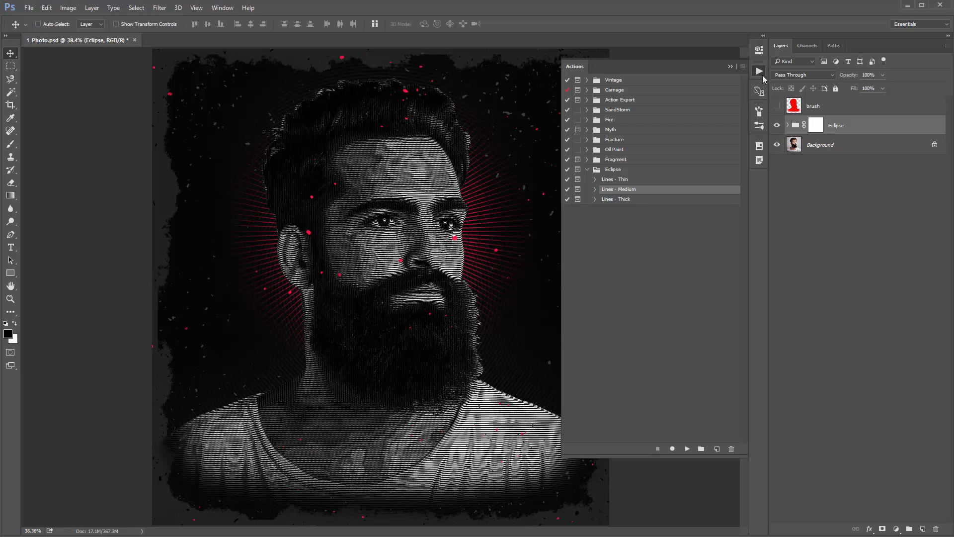
click(731, 66)
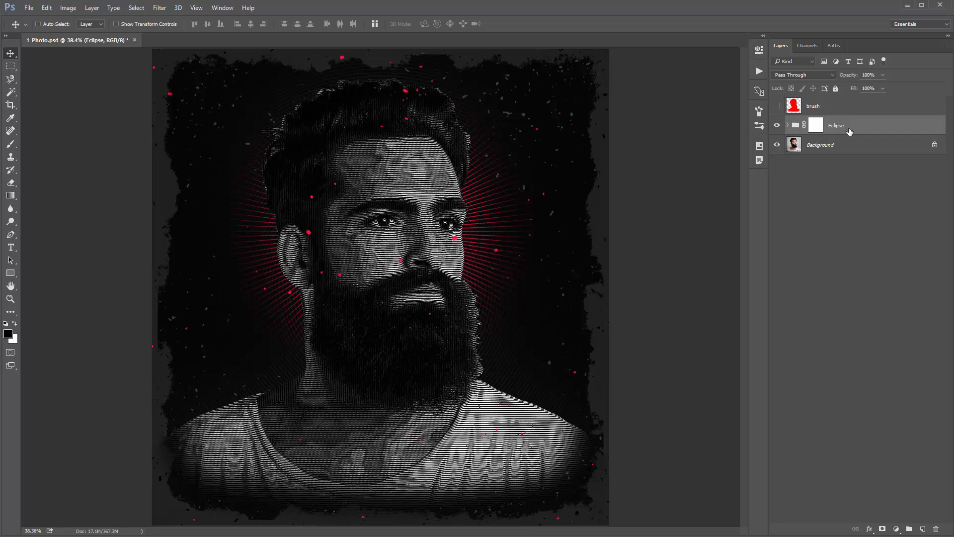
key(Delete)
click(777, 106)
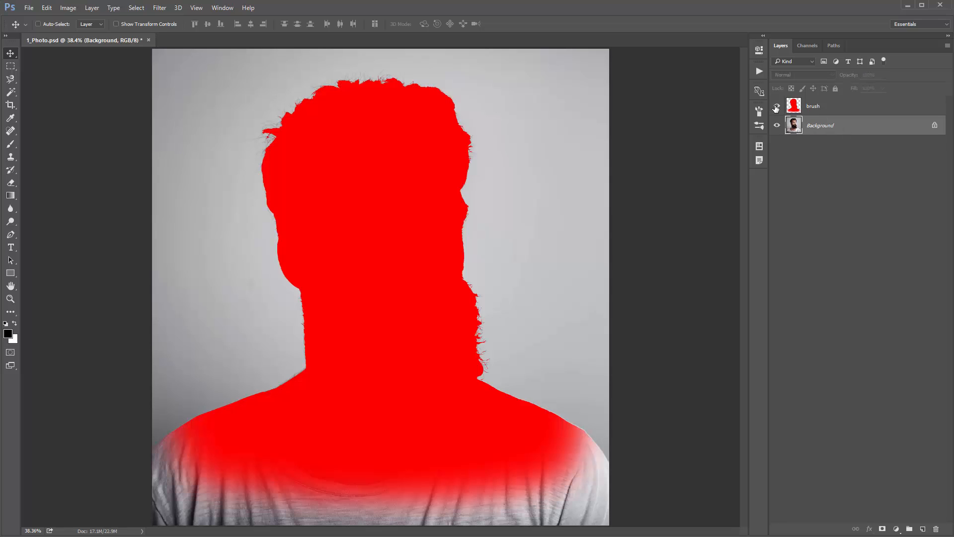
click(776, 106)
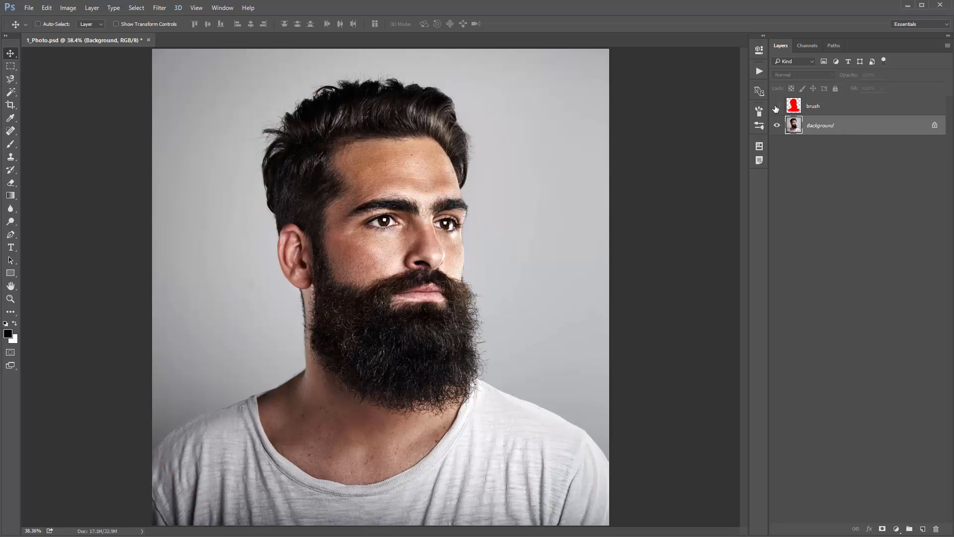
key(ctrl+z)
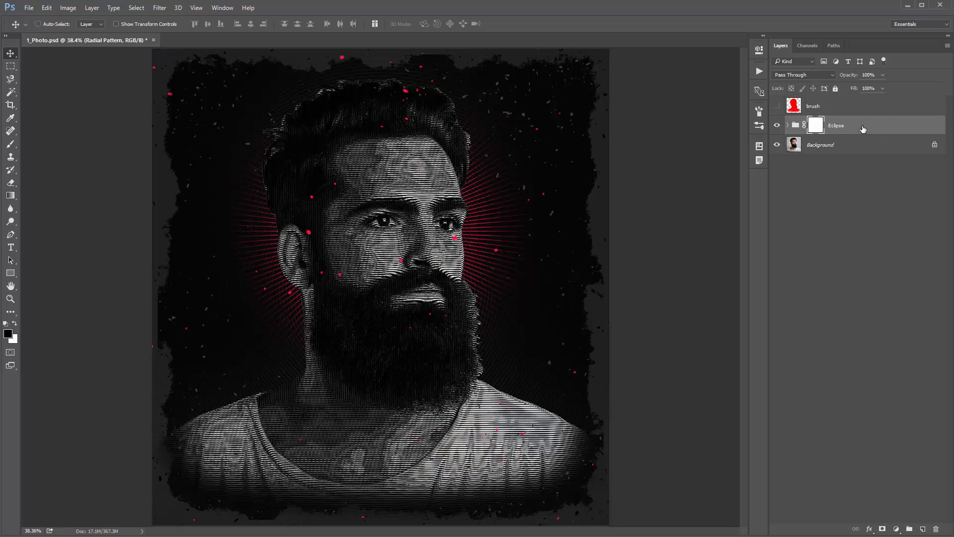
Expand the Eclipse group and compare the face with and without the Photo Sharpening (Opacity) layer at 100% zoom
click(788, 126)
click(889, 145)
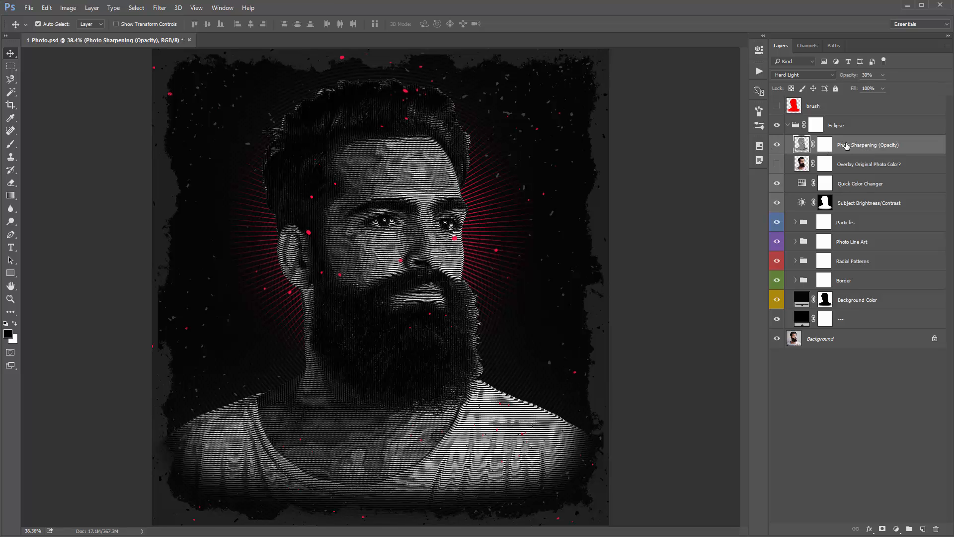
key(ctrl+1)
drag(541, 189, 481, 301)
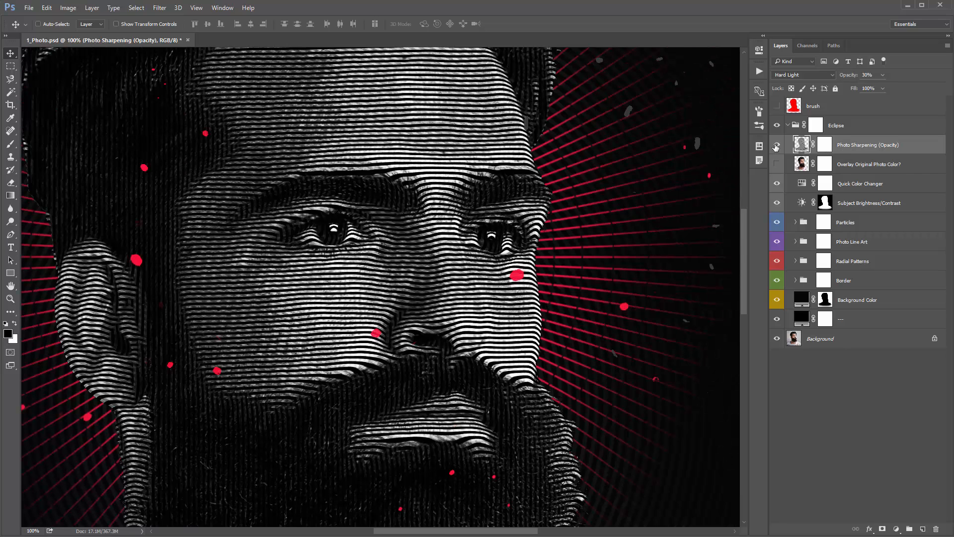
click(777, 146)
click(777, 147)
click(777, 146)
drag(845, 80, 139, 156)
key(ctrl+0)
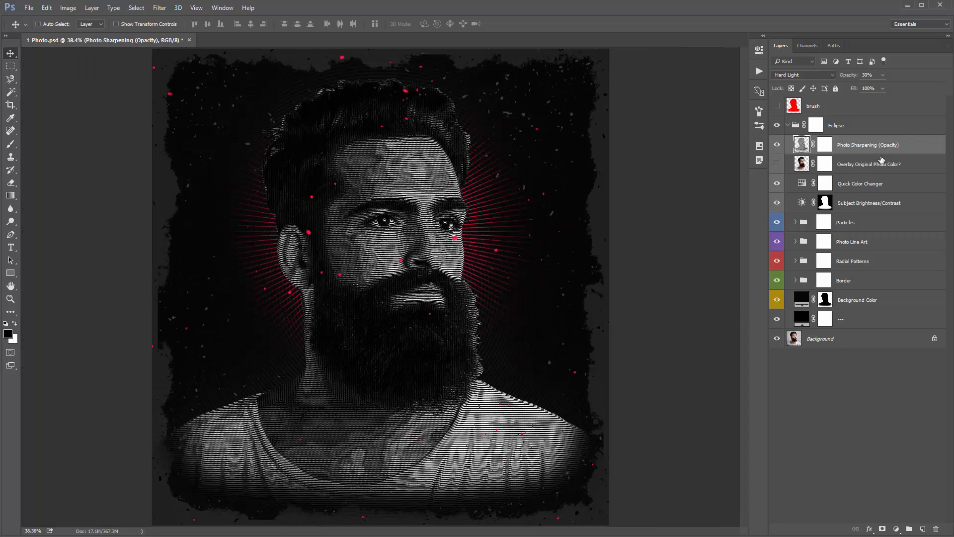
Show the "Overlay Original Photo Color?" layer and invert its layer mask to black
click(859, 164)
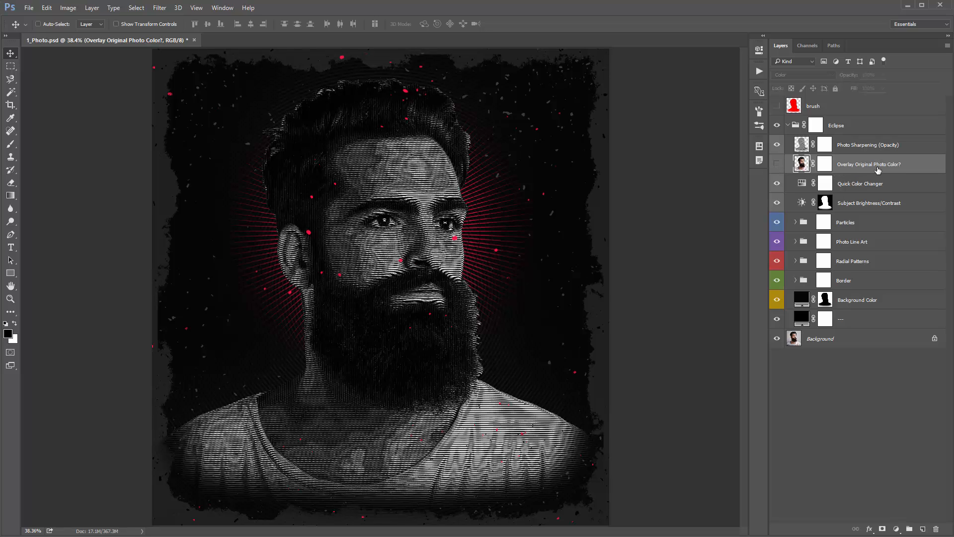
click(778, 165)
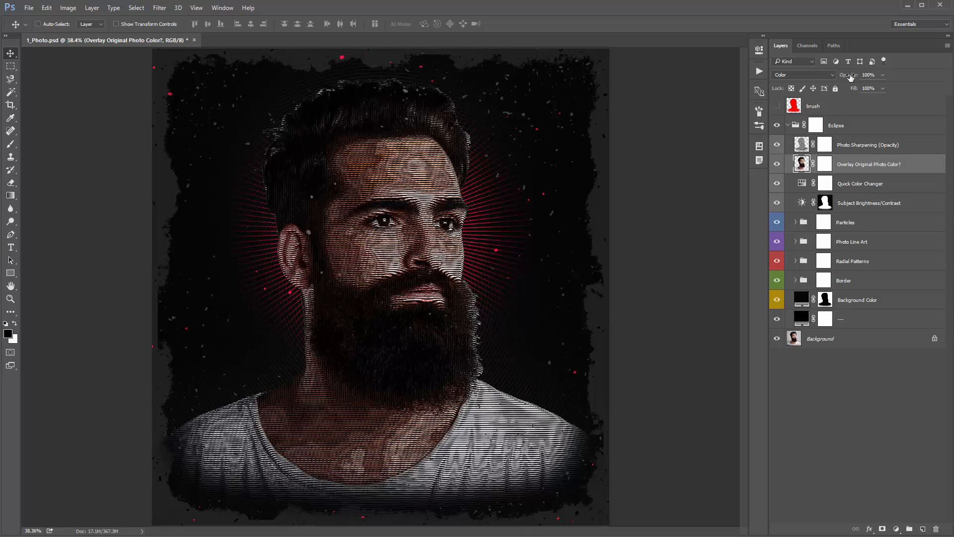
mouse_move(851, 77)
mouse_down()
mouse_move(831, 76)
mouse_move(851, 75)
mouse_up()
click(825, 164)
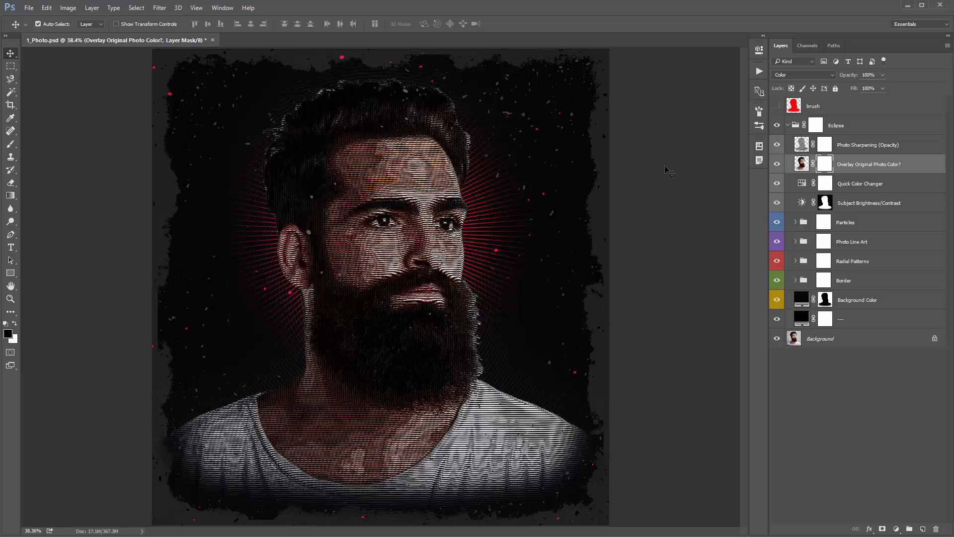
key(ctrl+i)
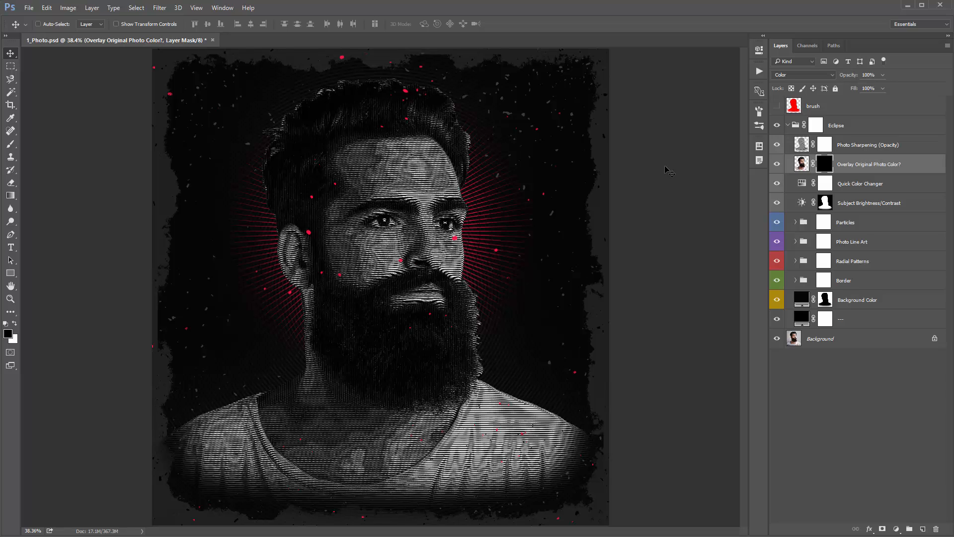
Paint white with a 500 px soft round brush over the face, beard and shirt on the "Overlay Original Photo Color?" mask
key(b)
right_click(257, 130)
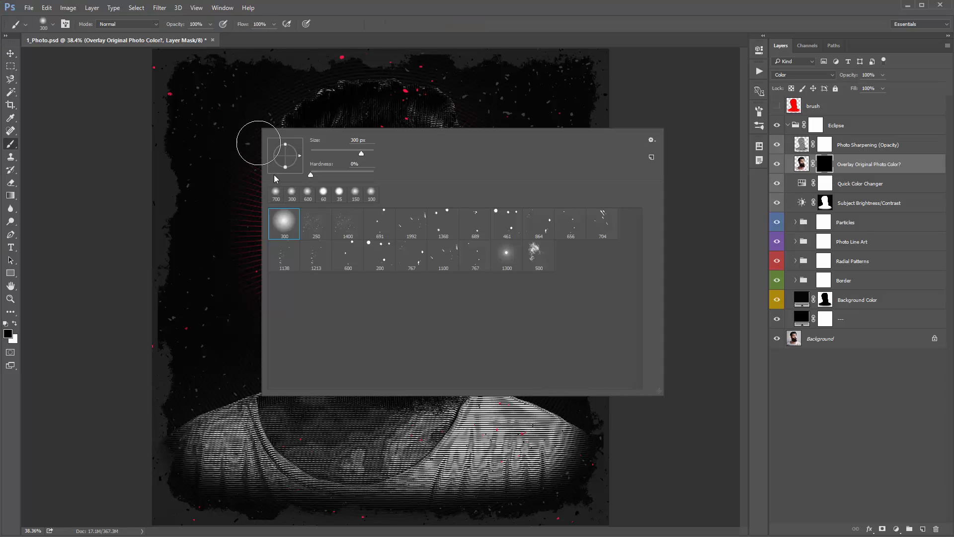
double_click(285, 220)
key(x)
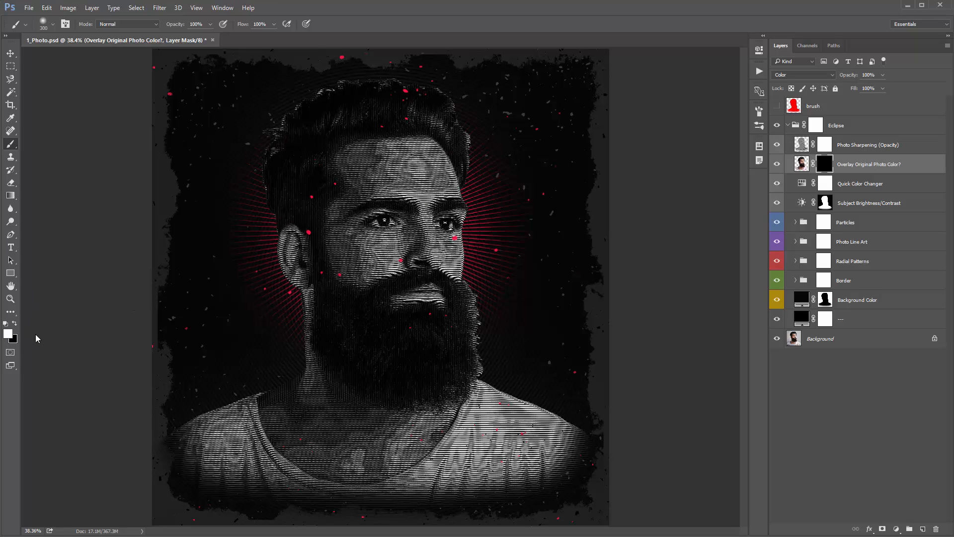
key(bracketright)
key(bracketright)
mouse_move(366, 164)
mouse_down()
mouse_move(485, 199)
mouse_move(442, 241)
mouse_up()
drag(424, 305, 437, 325)
drag(564, 401, 256, 479)
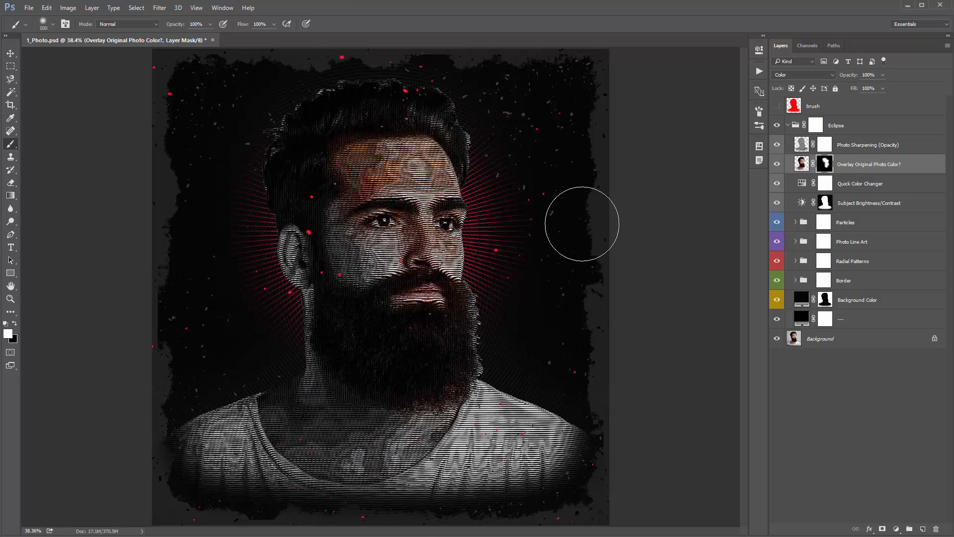
Open ColorExample.psd from the Color Example folder and examine the hooded figure at 50% zoom
key(ctrl+o)
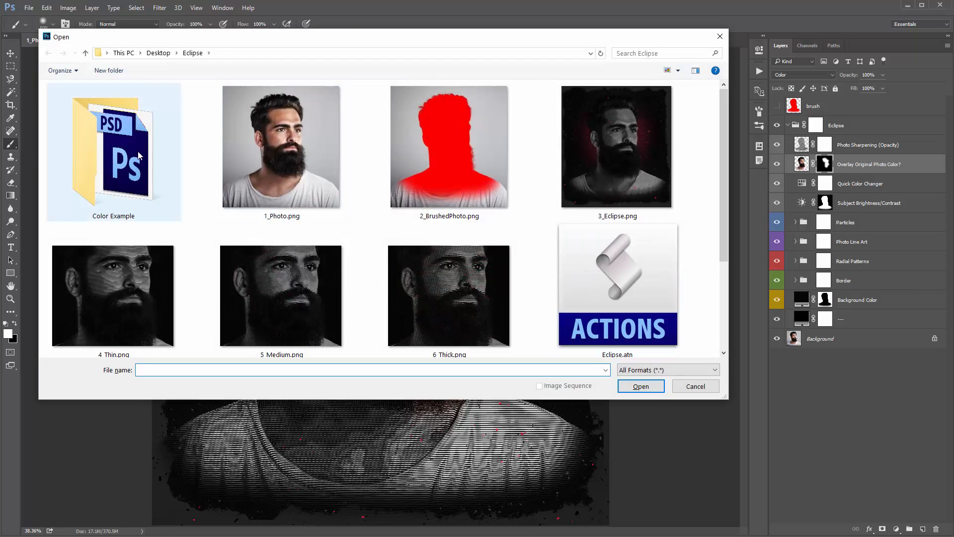
double_click(98, 139)
double_click(98, 139)
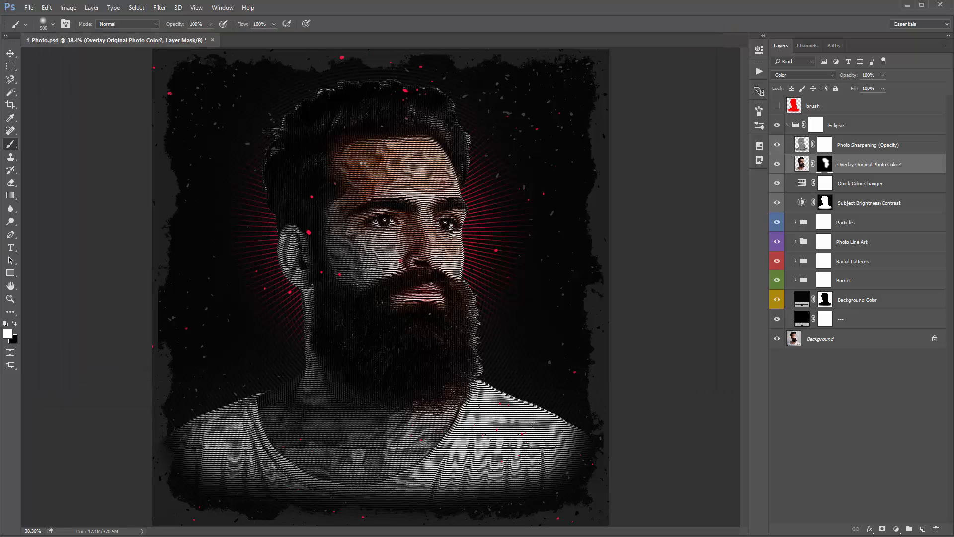
key(v)
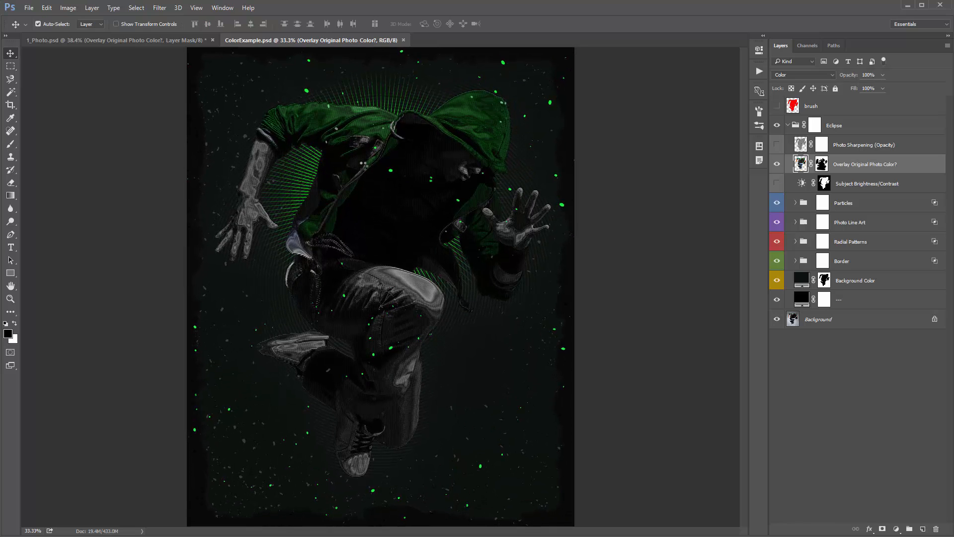
key(ctrl+plus)
drag(362, 166, 323, 255)
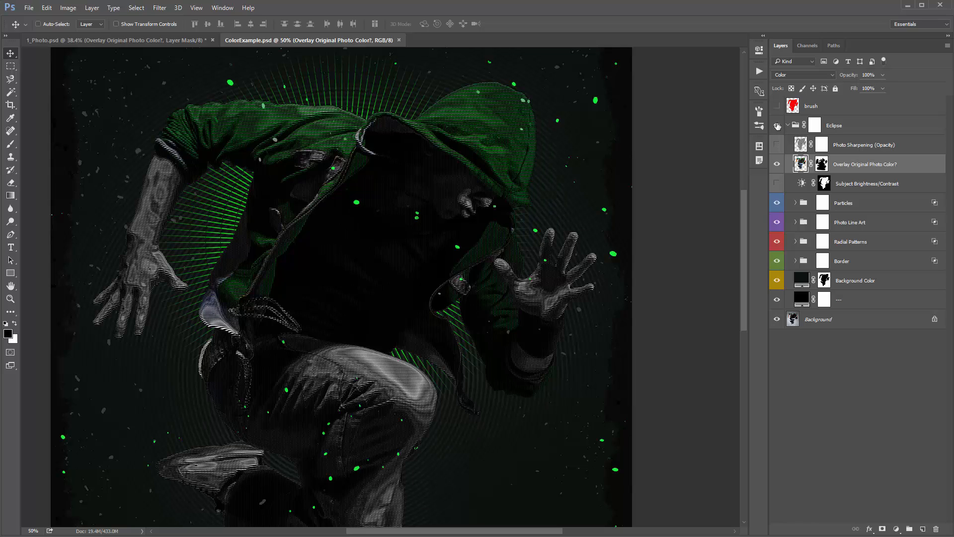
Toggle the Eclipse group's visibility in ColorExample.psd to compare the effect with the original photo
click(778, 126)
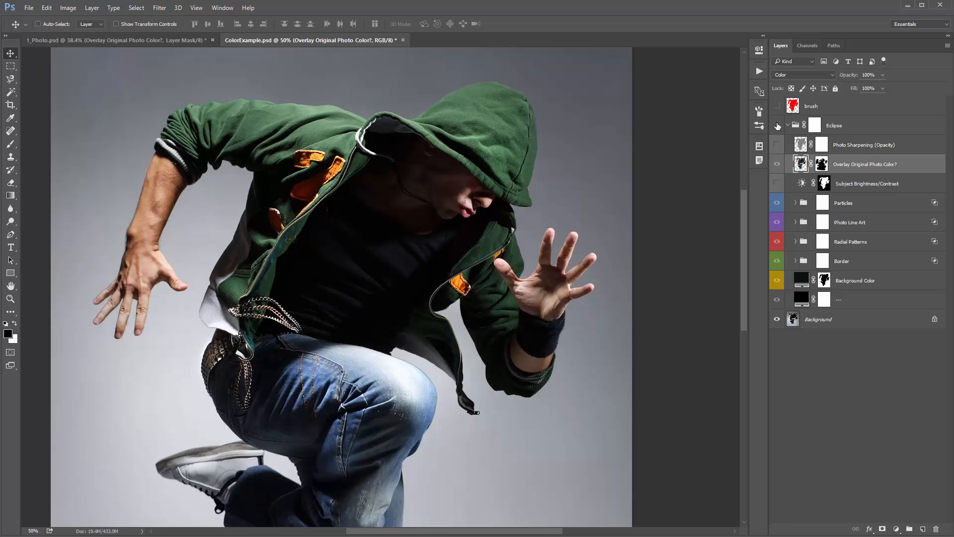
click(778, 126)
click(778, 126)
click(778, 126)
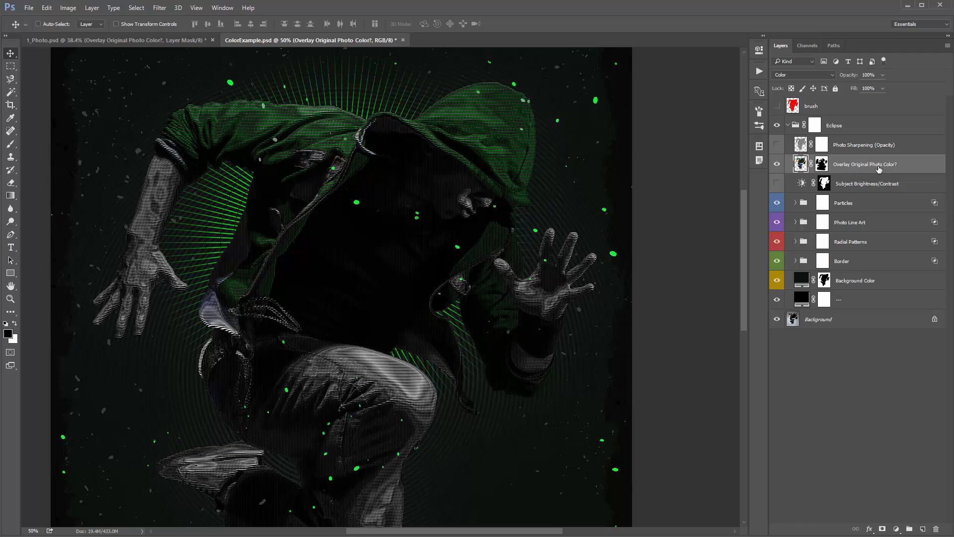
Toggle the "Overlay Original Photo Color?" layer in ColorExample.psd and view its layer mask on its own
click(779, 164)
click(778, 164)
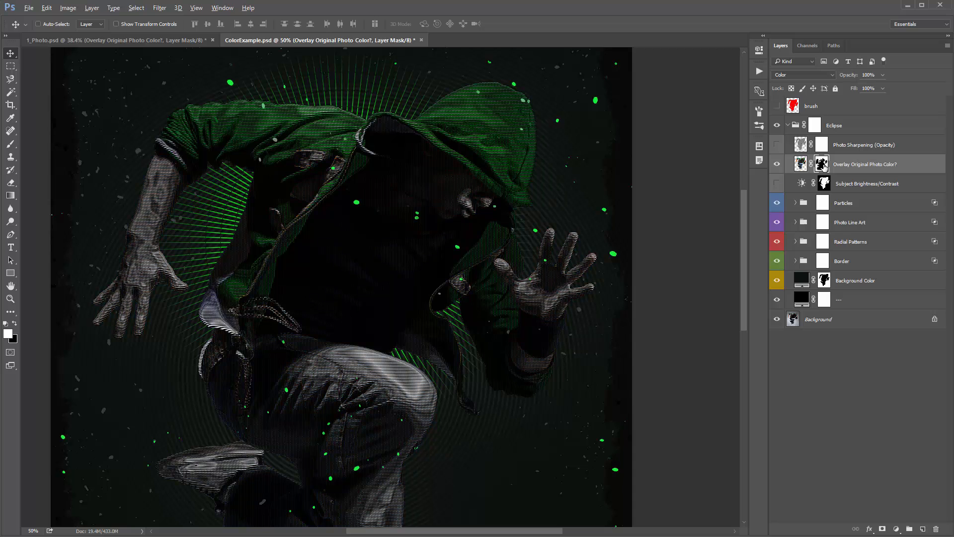
alt+click(823, 164)
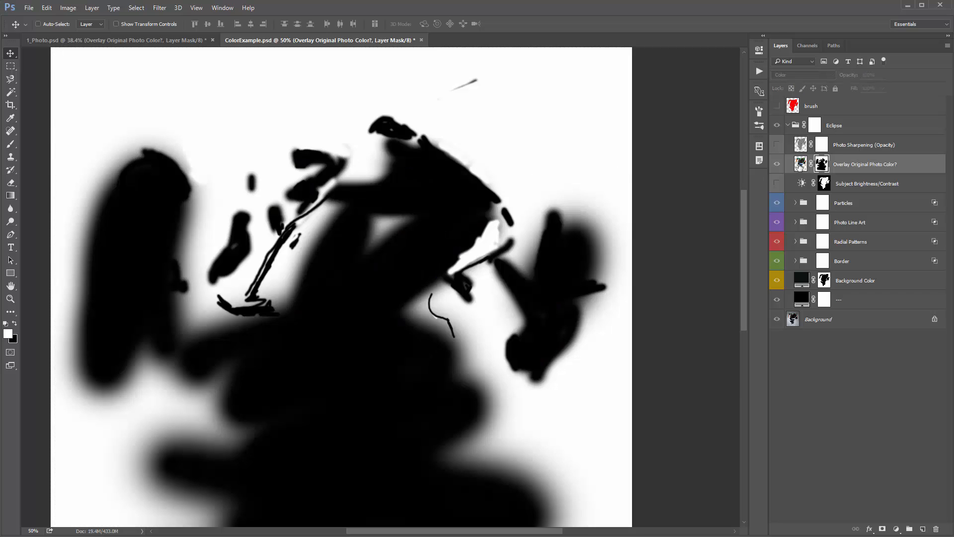
key(ctrl+2)
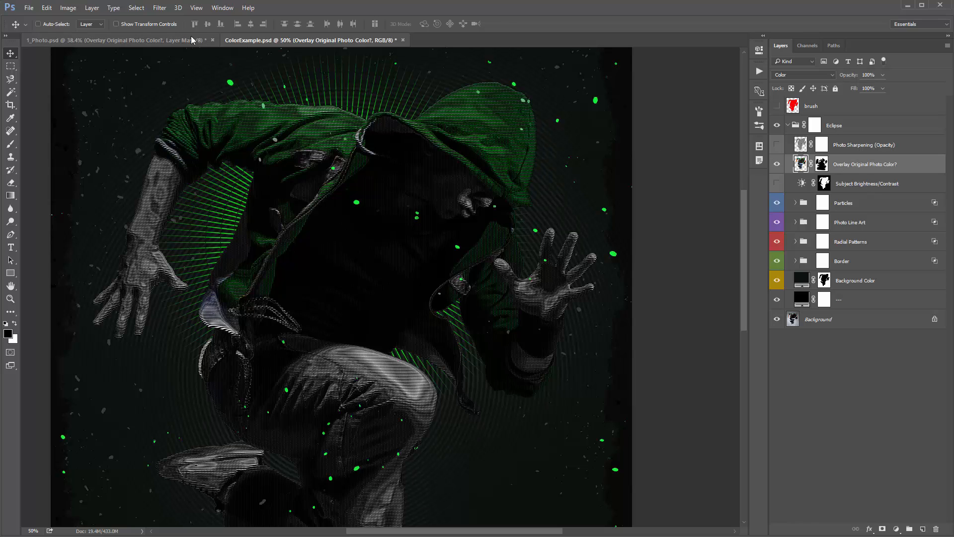
Close ColorExample.psd without saving and return to 1_Photo.psd
click(177, 39)
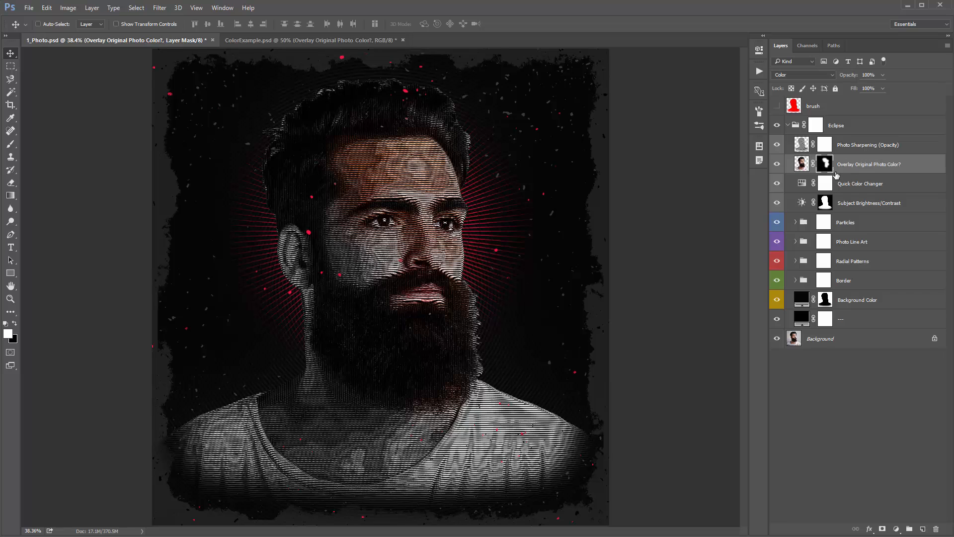
click(311, 40)
key(ctrl+w)
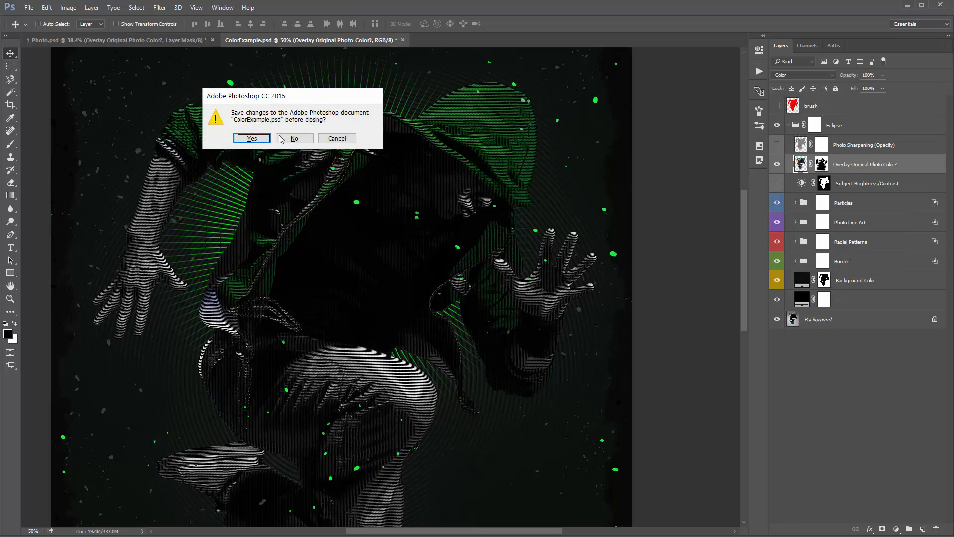
key(Tab)
key(Return)
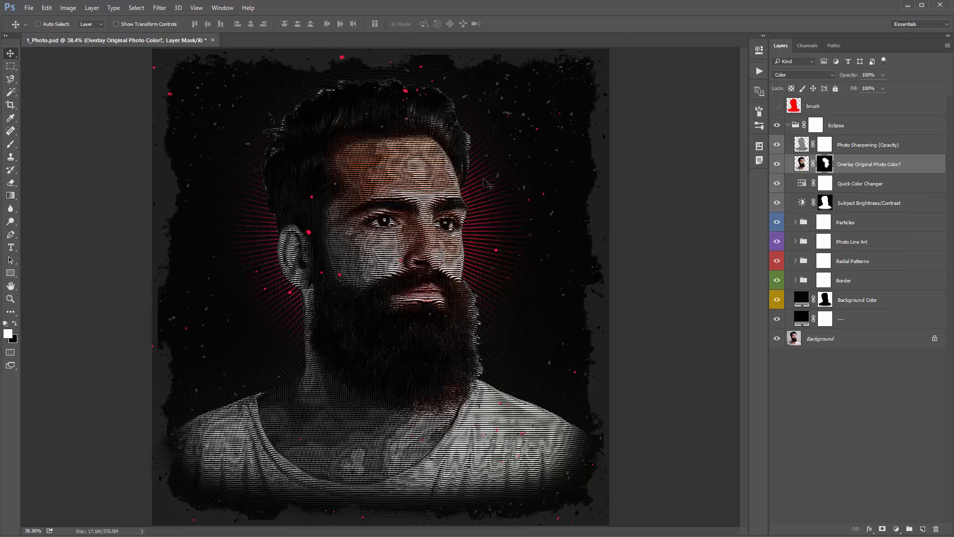
Hide "Overlay Original Photo Color?" and try hue shifts of -63 and +34 on Quick Color Changer, returning the hue to near zero
click(776, 164)
click(851, 189)
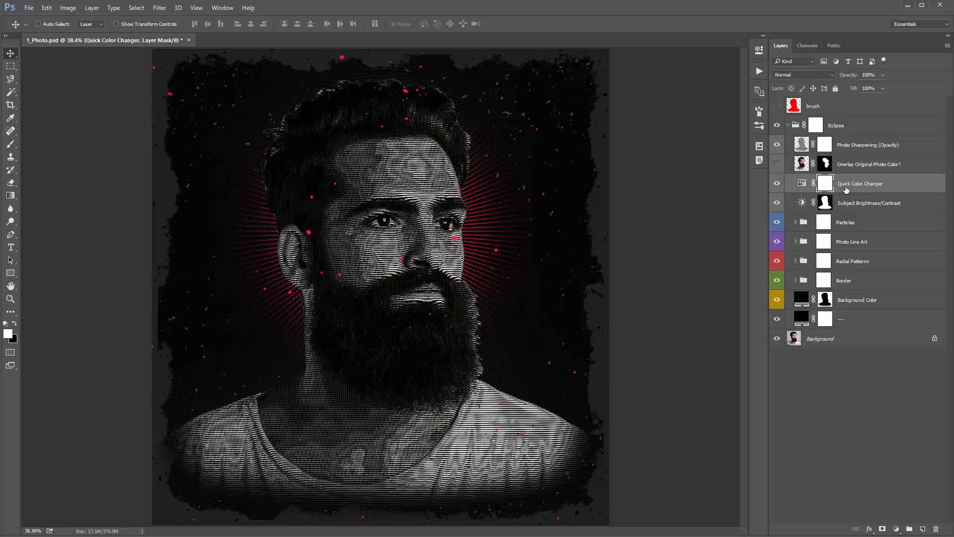
double_click(801, 184)
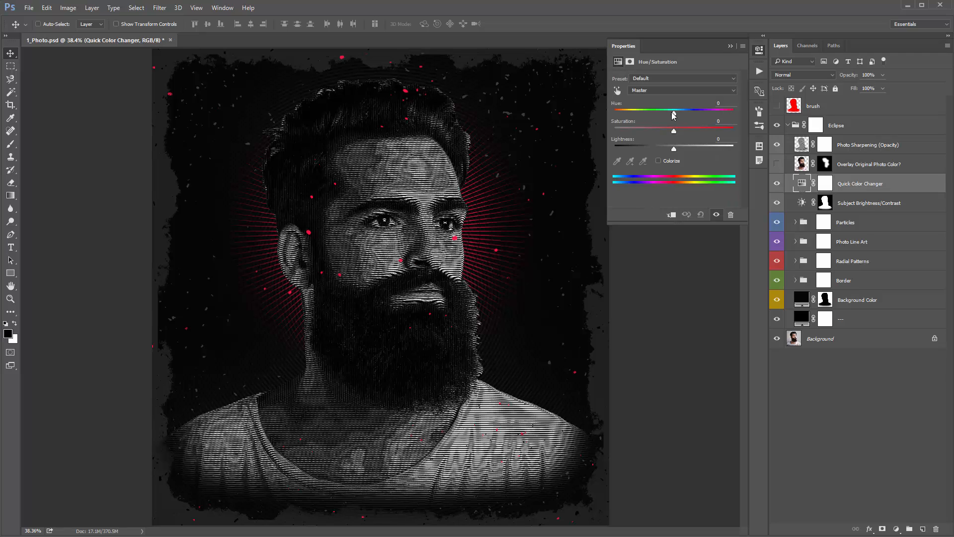
drag(674, 114, 642, 113)
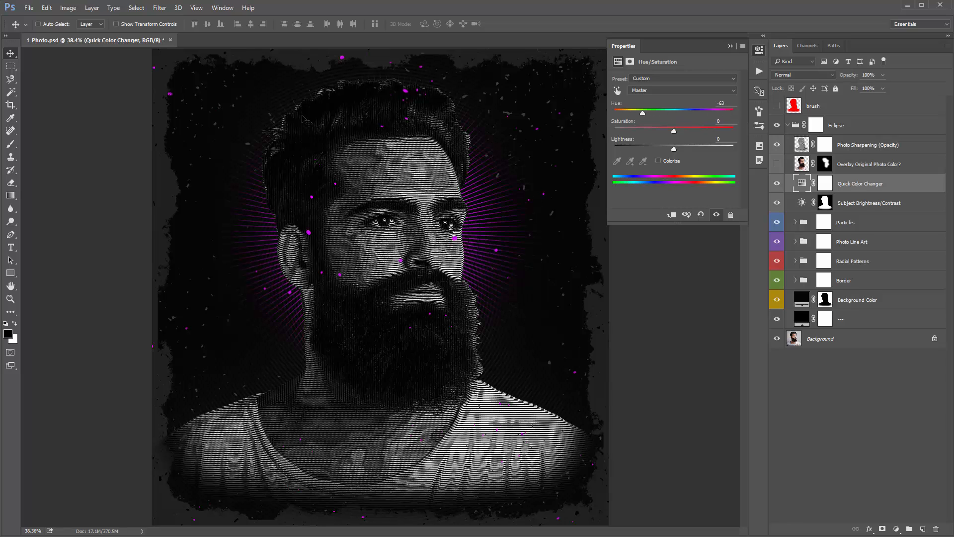
drag(644, 114, 695, 114)
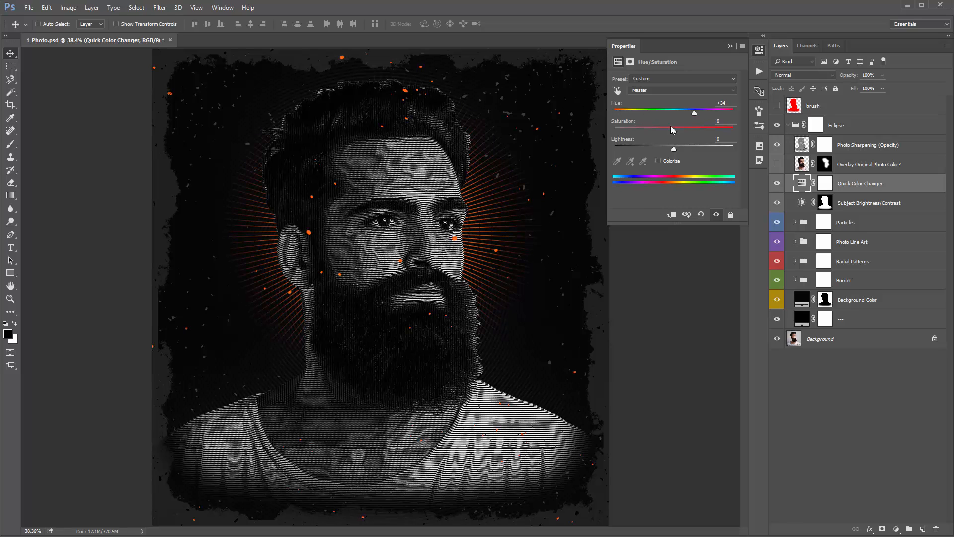
drag(695, 116, 673, 112)
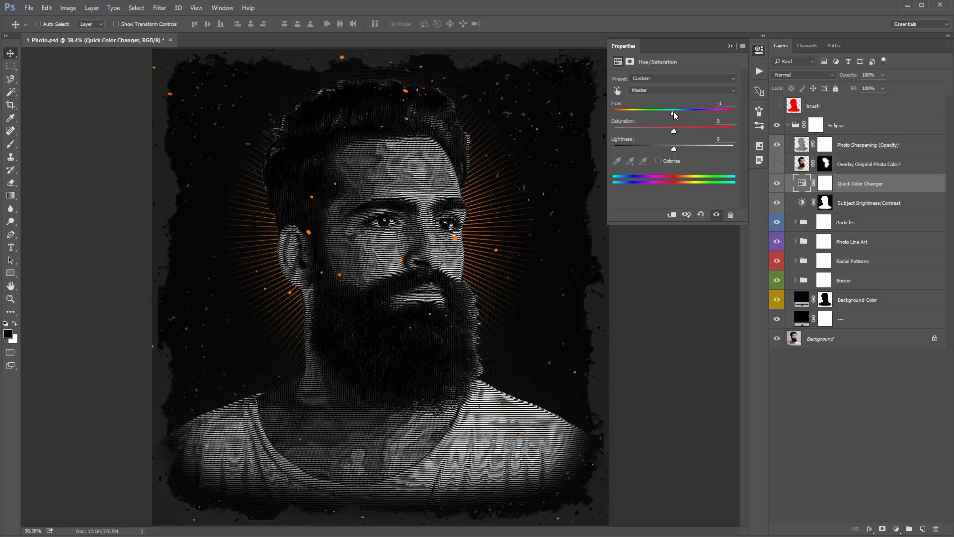
Try a green Colorize tint with hue 147 on Quick Color Changer, turn Colorize off, and hide the layer
click(658, 160)
drag(621, 117, 629, 116)
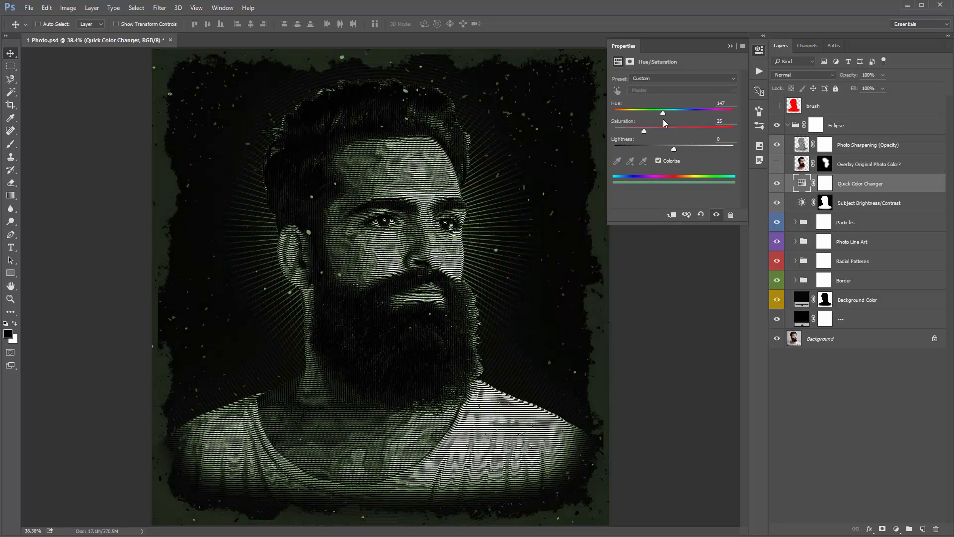
click(672, 161)
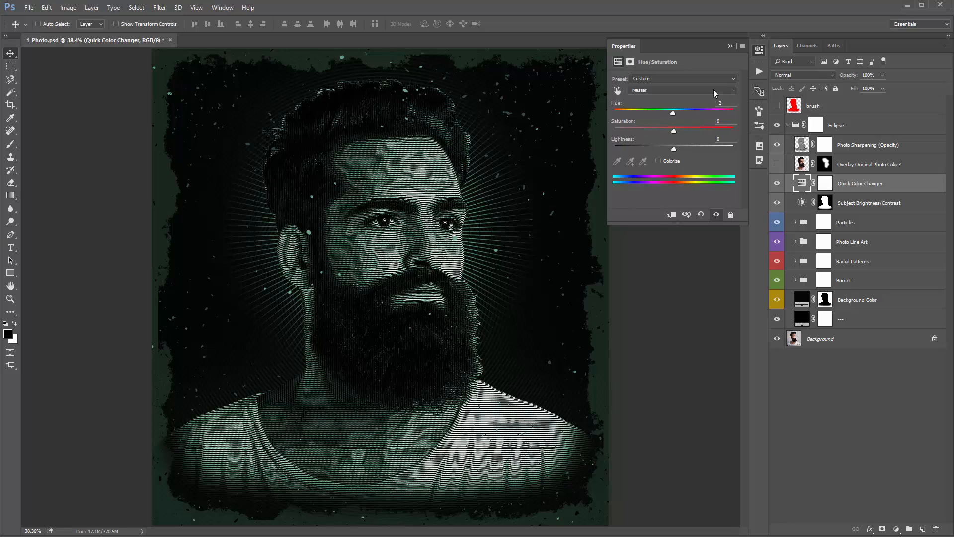
click(730, 45)
click(777, 184)
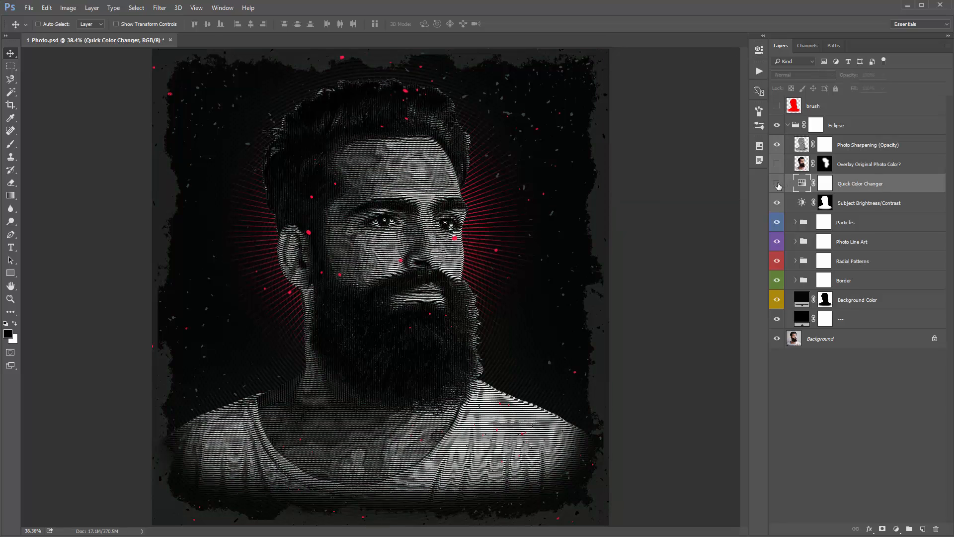
Set brightness to 33 and contrast to -15 on the Subject Brightness/Contrast layer, and undo the last change
click(855, 200)
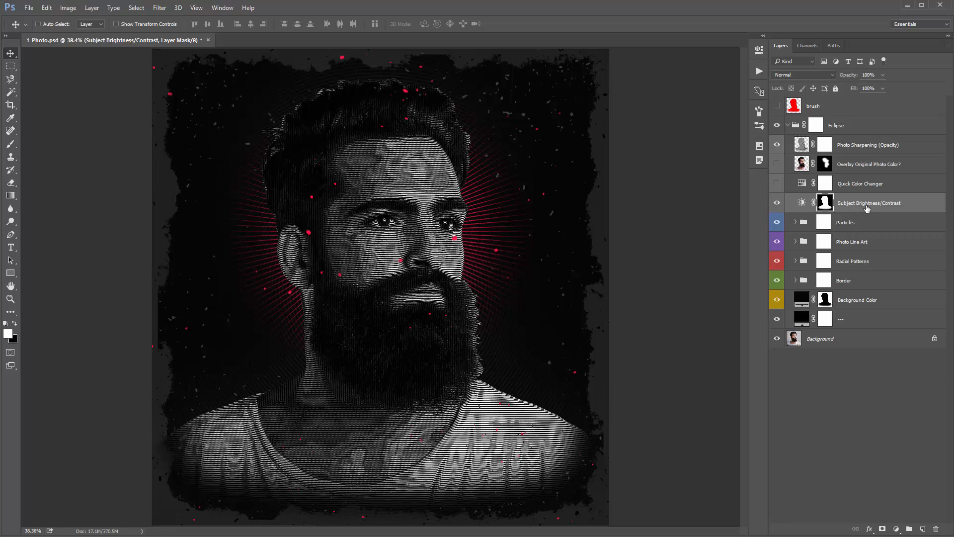
double_click(802, 202)
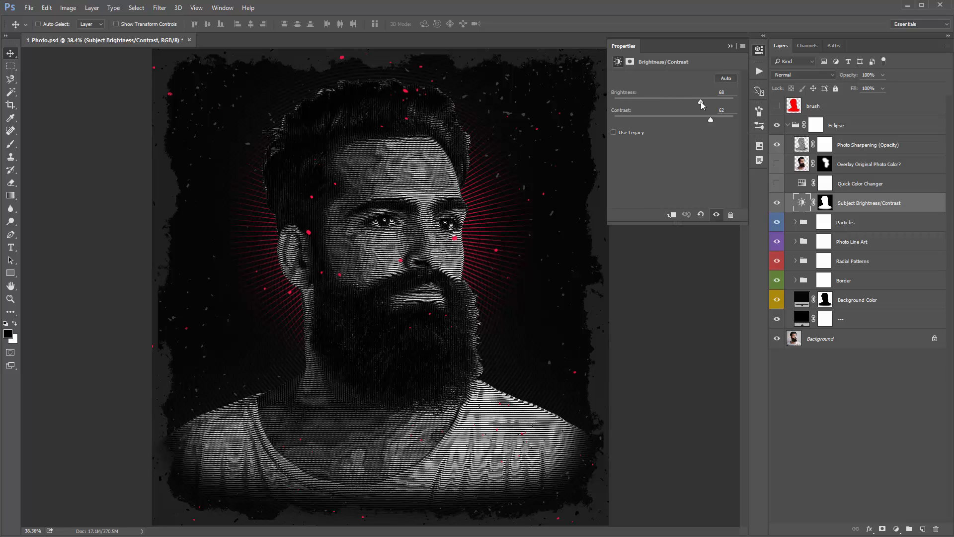
drag(701, 102, 687, 101)
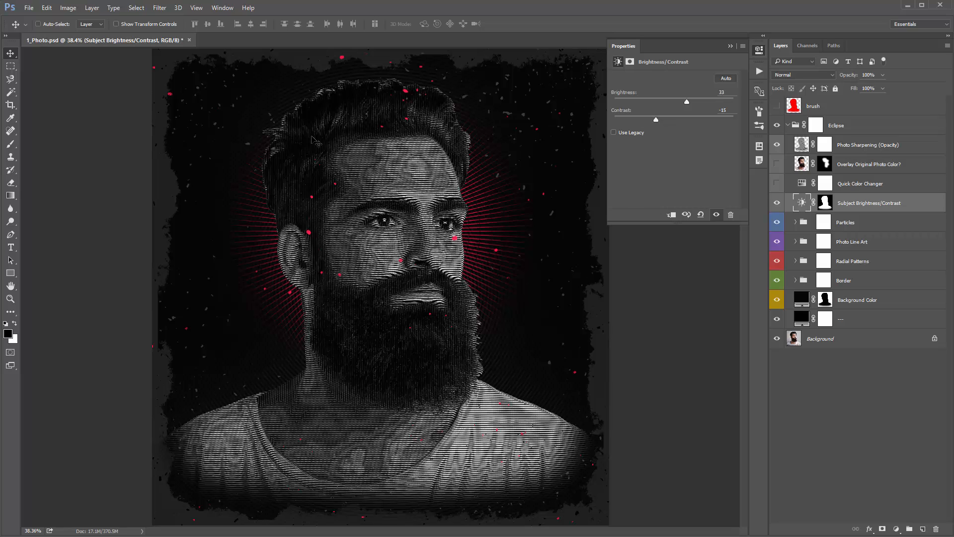
key(ctrl+z)
click(730, 46)
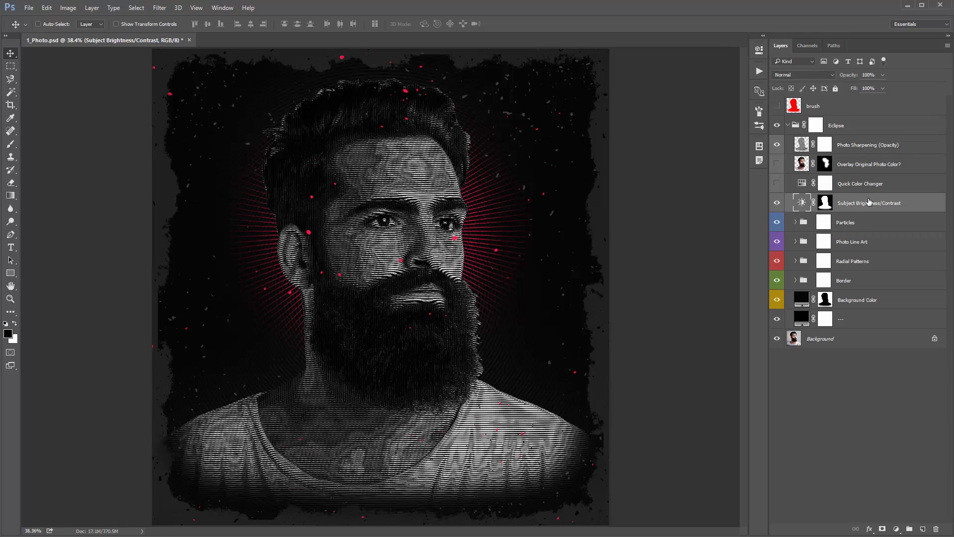
Toggle the Particles group's visibility to check its effect and expand the group
click(806, 228)
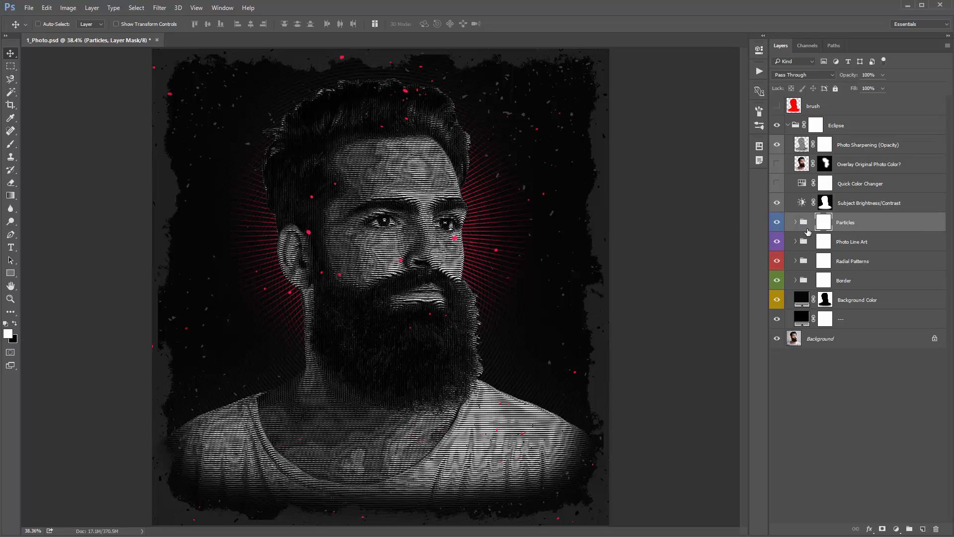
click(778, 223)
click(778, 223)
click(778, 223)
click(777, 223)
click(795, 223)
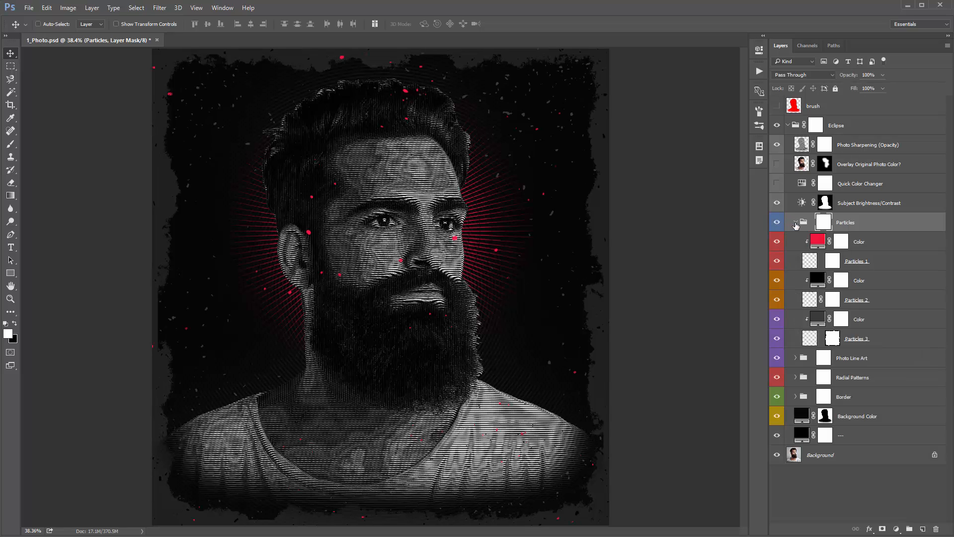
Select the Particles 1, Particles 2 and Particles 3 layers, and select their three clipped Color fill layers instead
click(854, 263)
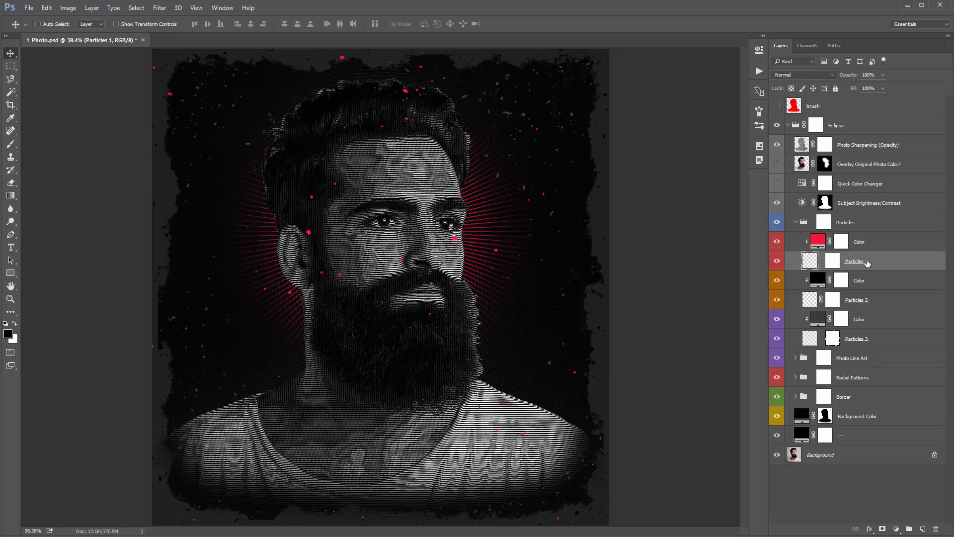
ctrl+click(869, 302)
ctrl+click(876, 344)
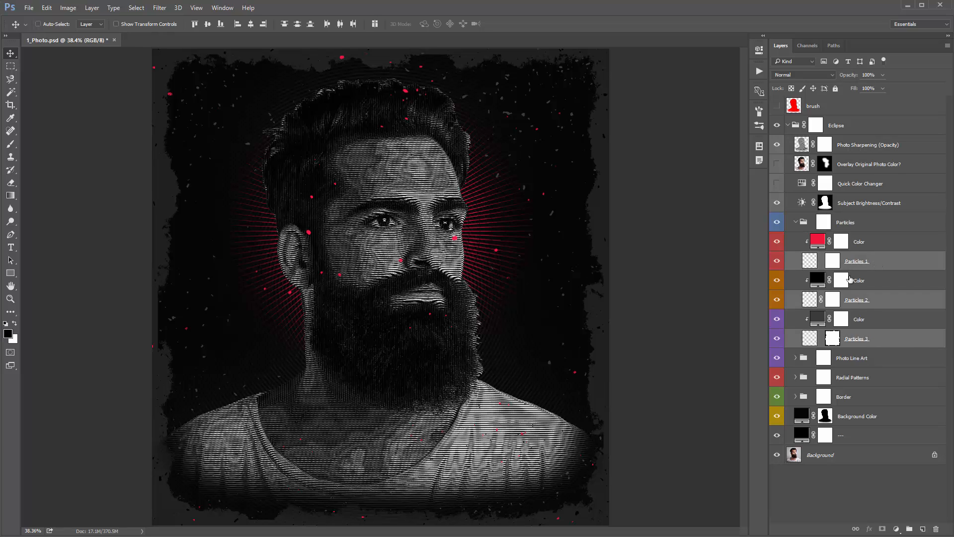
click(859, 246)
ctrl+click(880, 280)
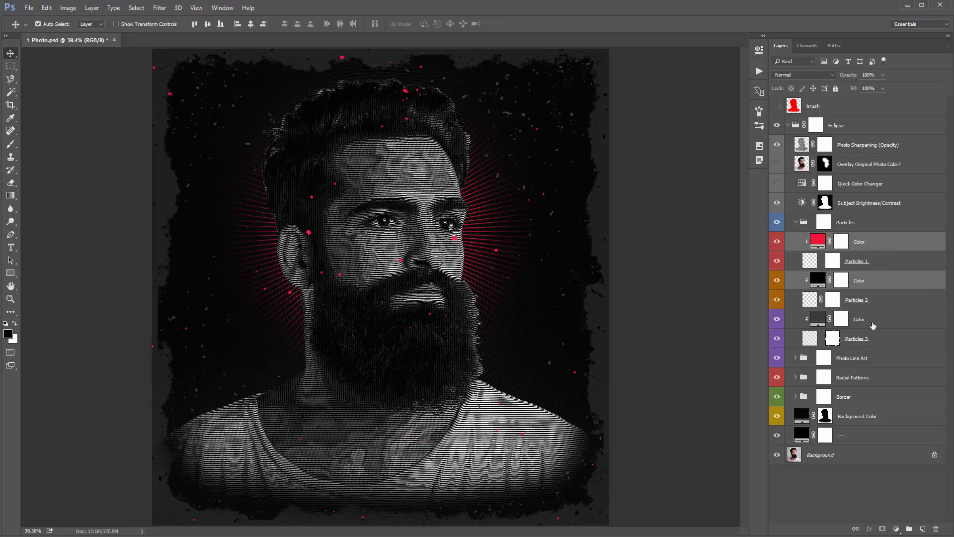
ctrl+click(873, 321)
Try green 17f140 on the Color fill above Particles 1 and cancel the color change
click(817, 246)
double_click(818, 244)
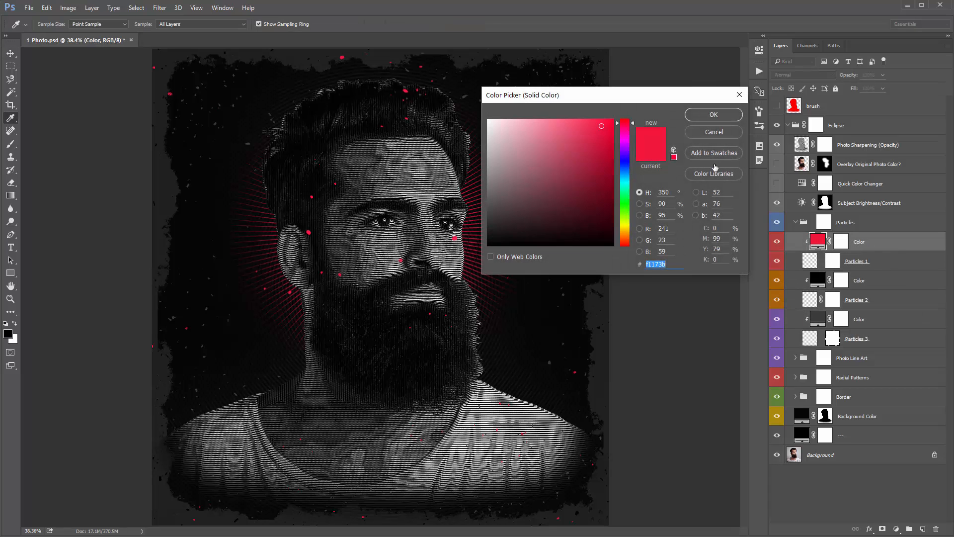
drag(628, 165, 626, 201)
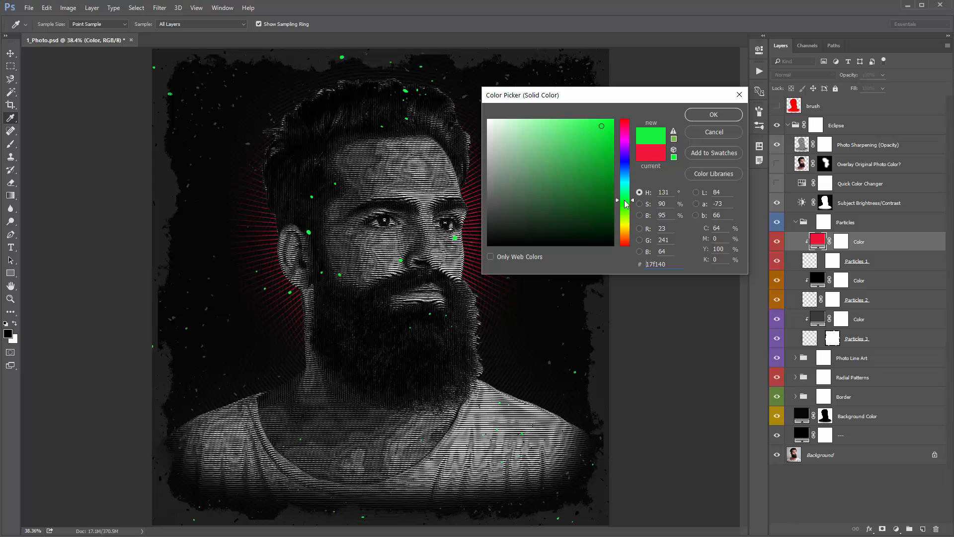
click(715, 133)
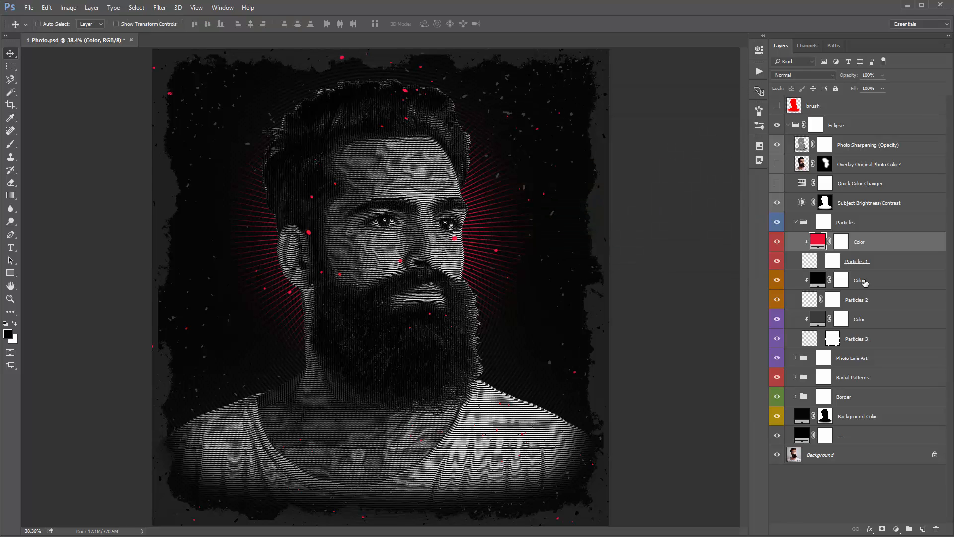
Collapse the Particles group and duplicate it
click(874, 286)
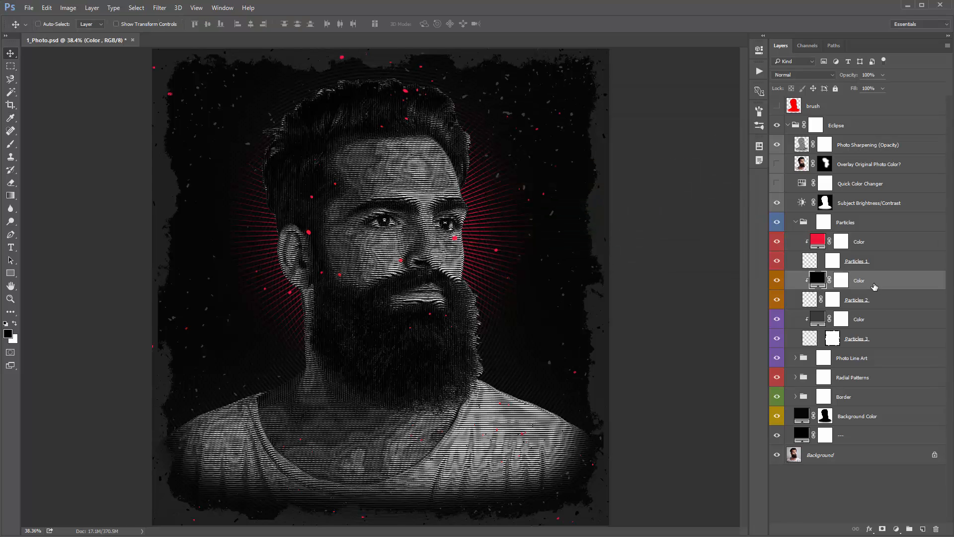
click(796, 222)
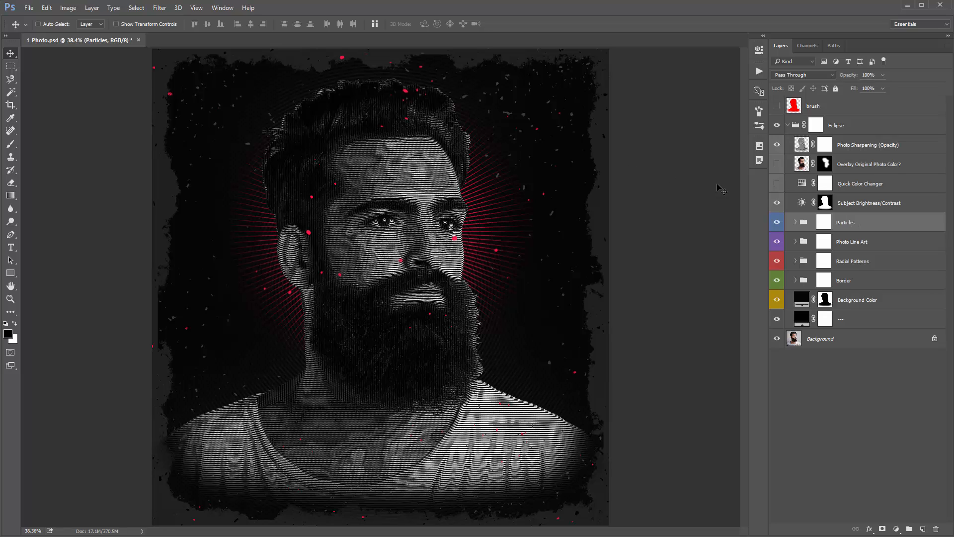
click(823, 222)
key(x)
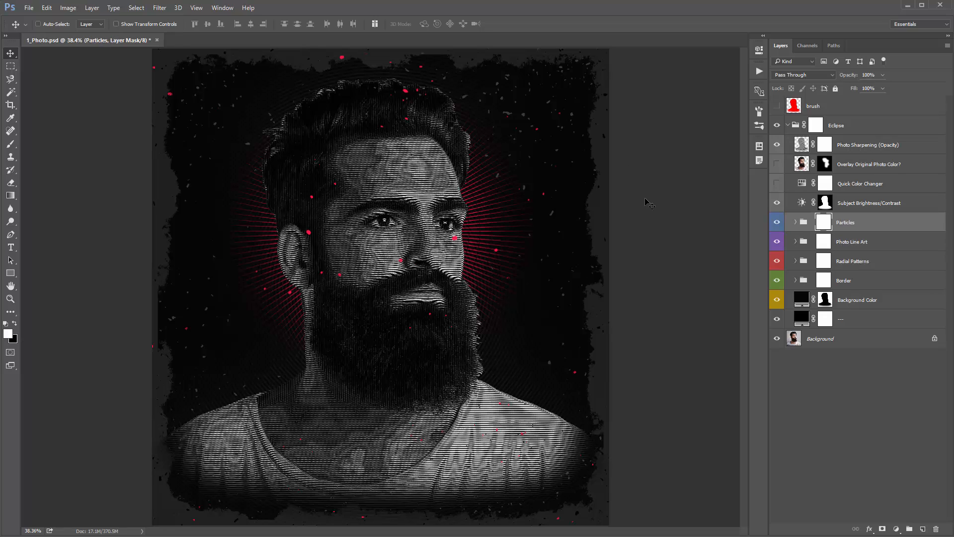
key(ctrl+j)
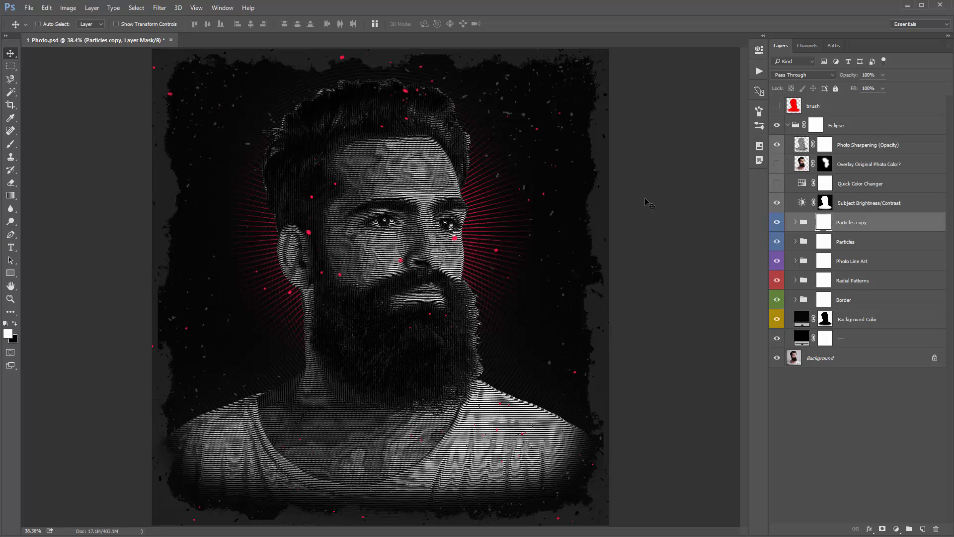
Move the Particles 1 layer in the Particles copy group up and left, and rotate it about -35.9°
click(795, 222)
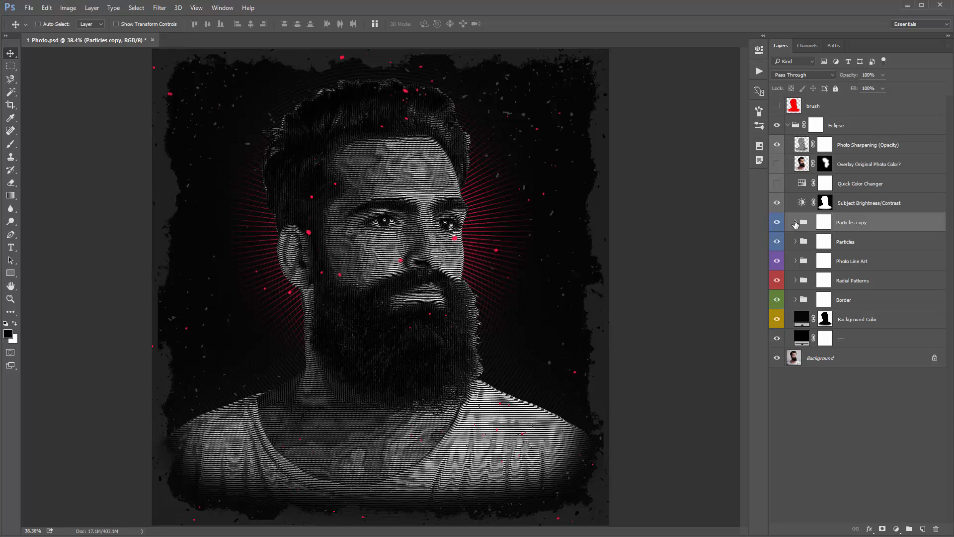
click(811, 259)
drag(488, 216, 414, 186)
key(ctrl+t)
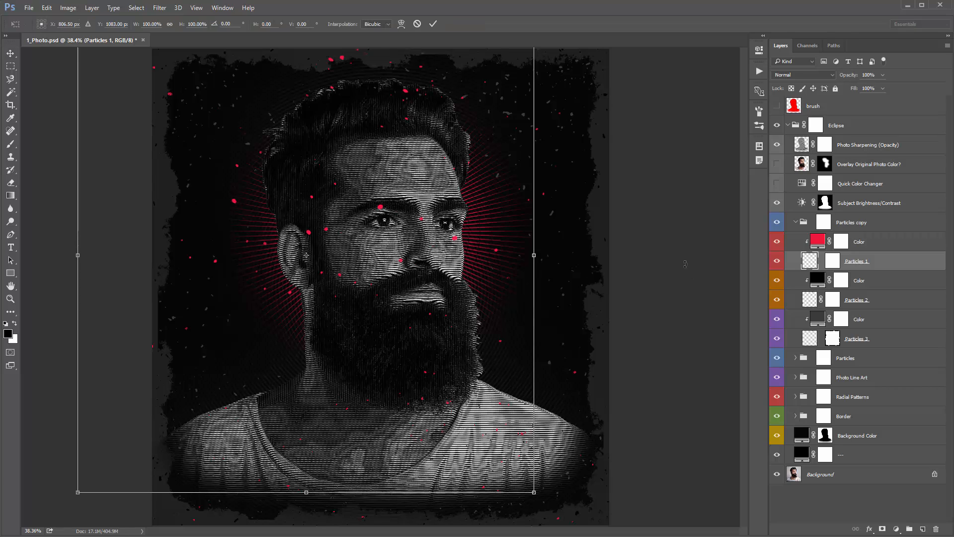
drag(605, 176, 519, 108)
key(Return)
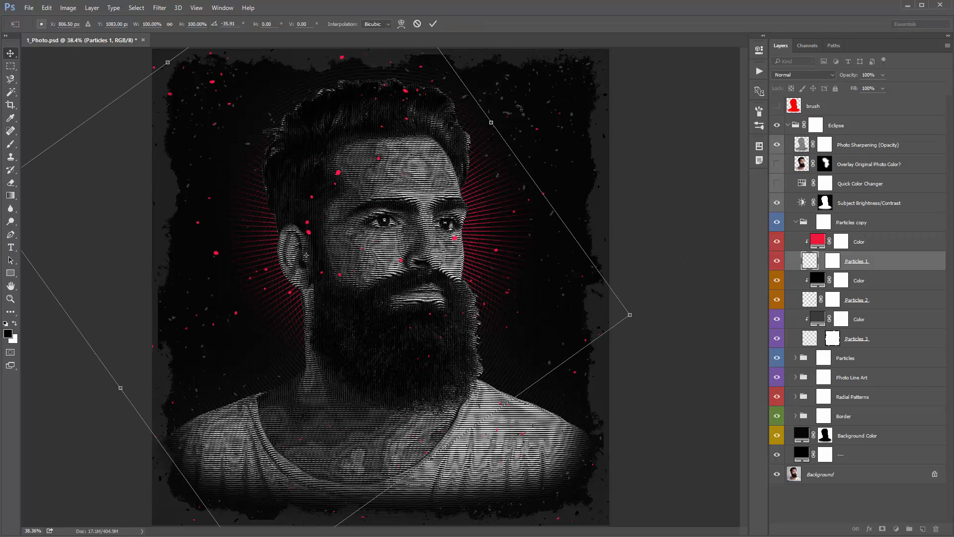
Delete the Particles copy group
click(882, 224)
key(Delete)
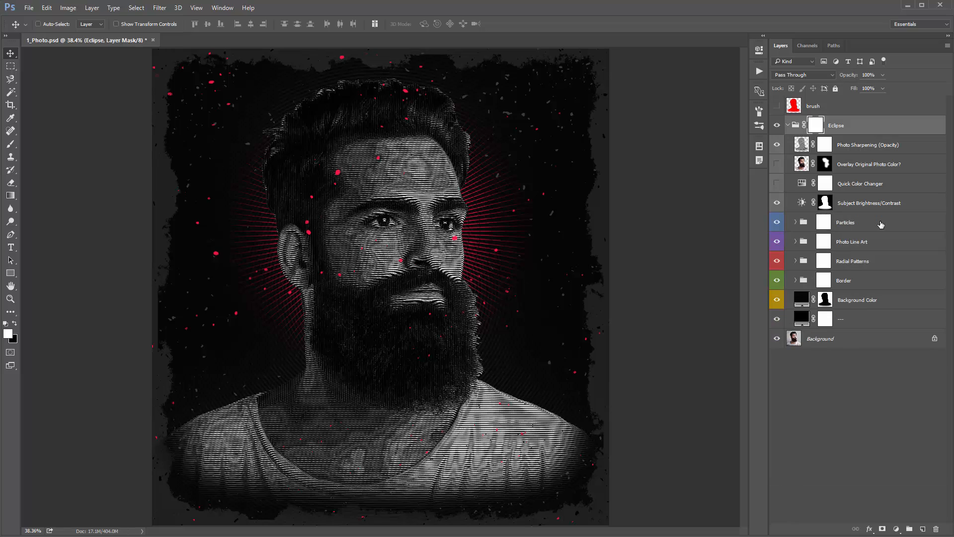
click(881, 224)
Toggle the Photo Line Art group's visibility to check its effect and leave it hidden
click(879, 244)
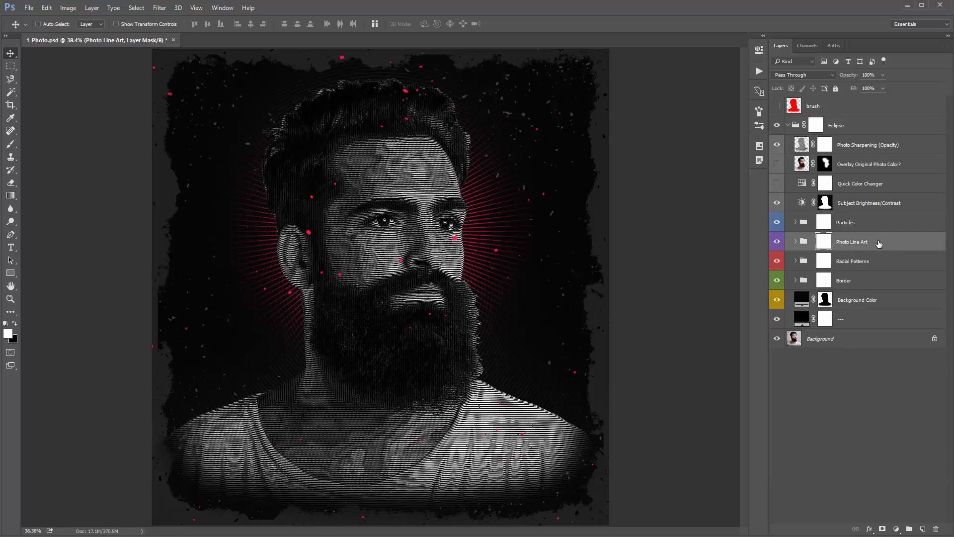
click(776, 242)
click(777, 242)
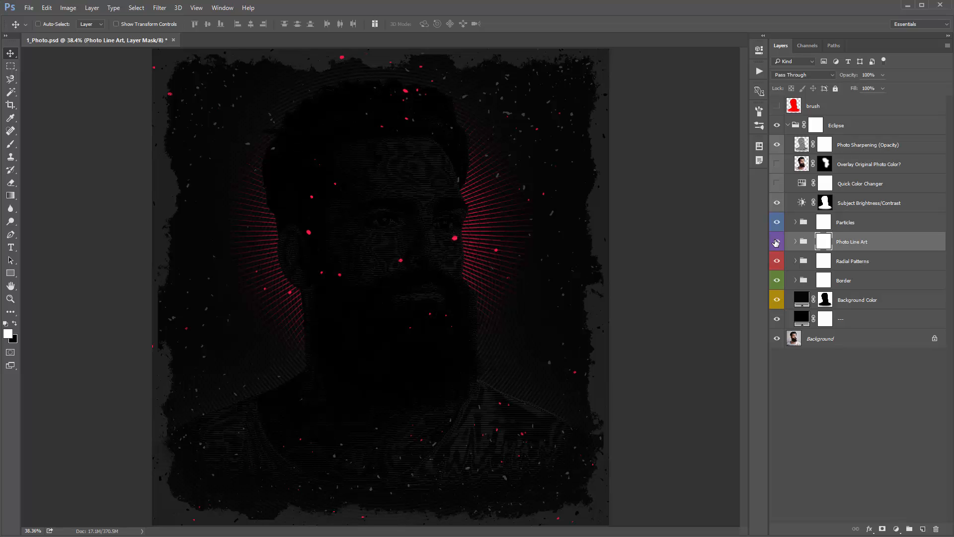
click(776, 242)
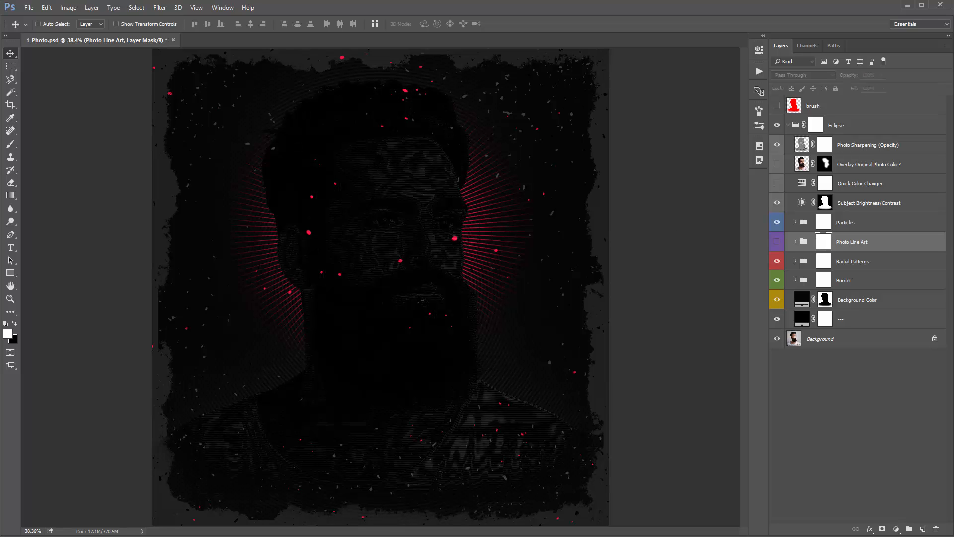
Hide the Photo Sharpening (Opacity) layer and show the Photo Line Art group
click(873, 147)
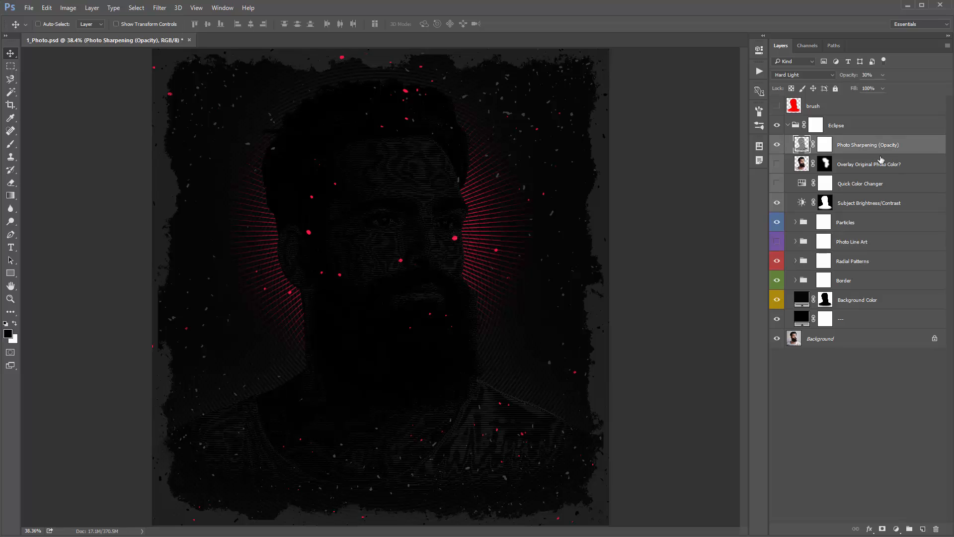
click(778, 147)
click(777, 148)
click(777, 148)
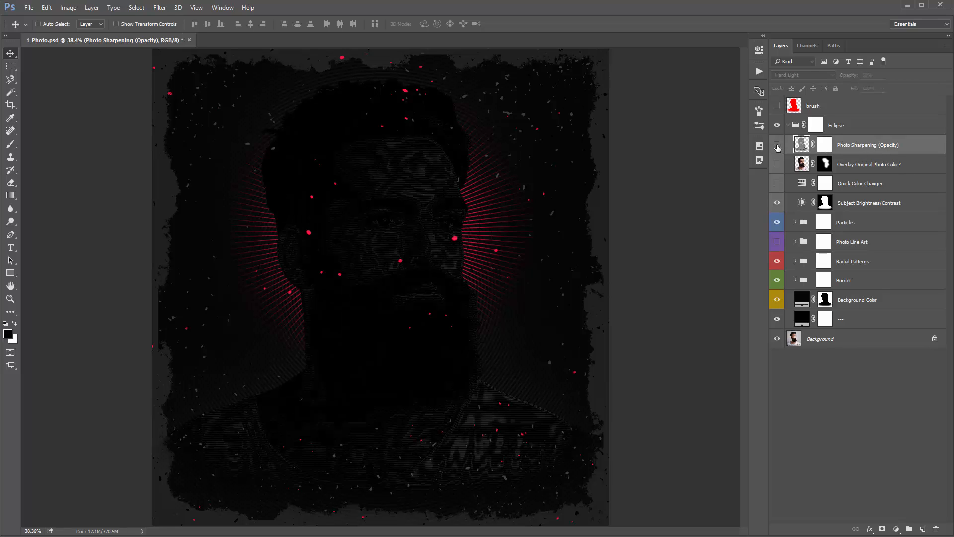
click(778, 242)
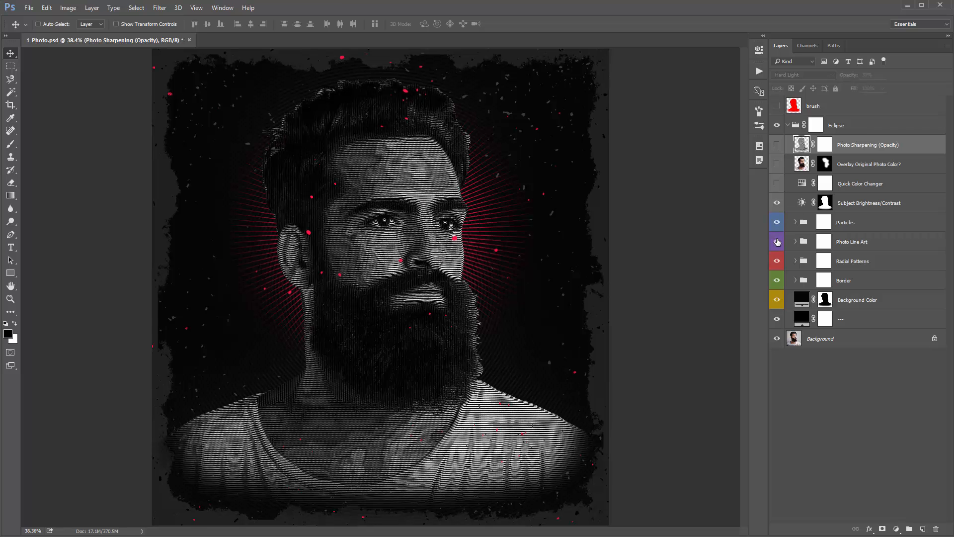
click(777, 241)
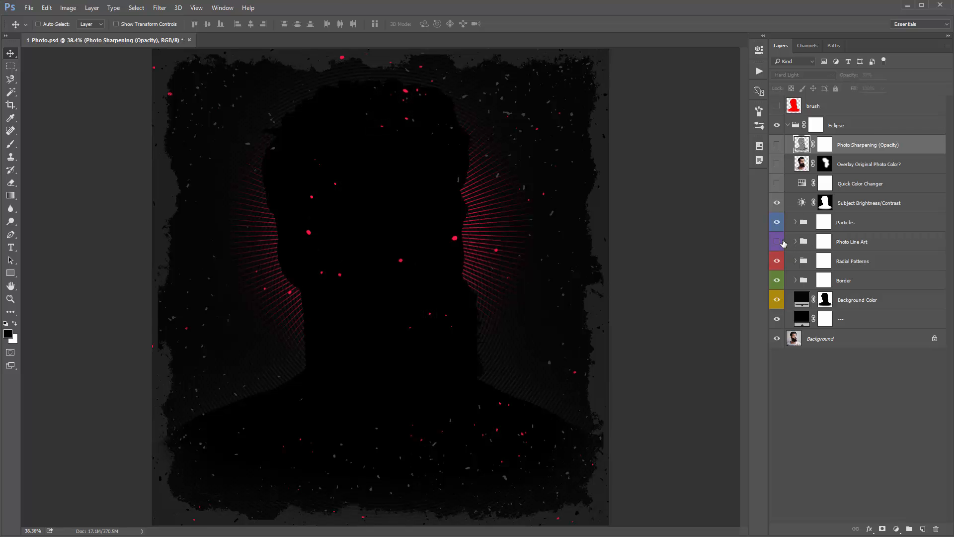
click(777, 241)
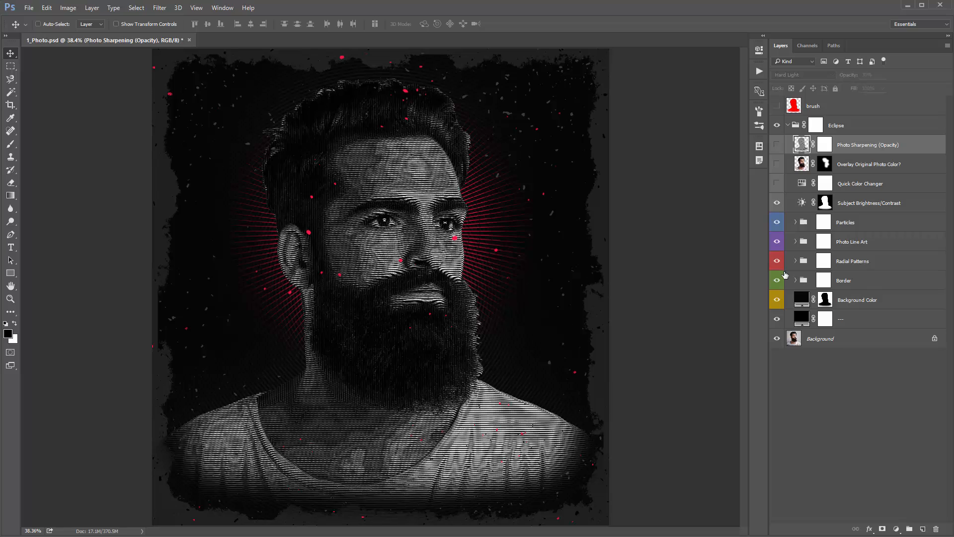
Expand the Photo Line Art group and select each Color fill together with its Lines layer, from Lines 1 through Lines 4
click(795, 242)
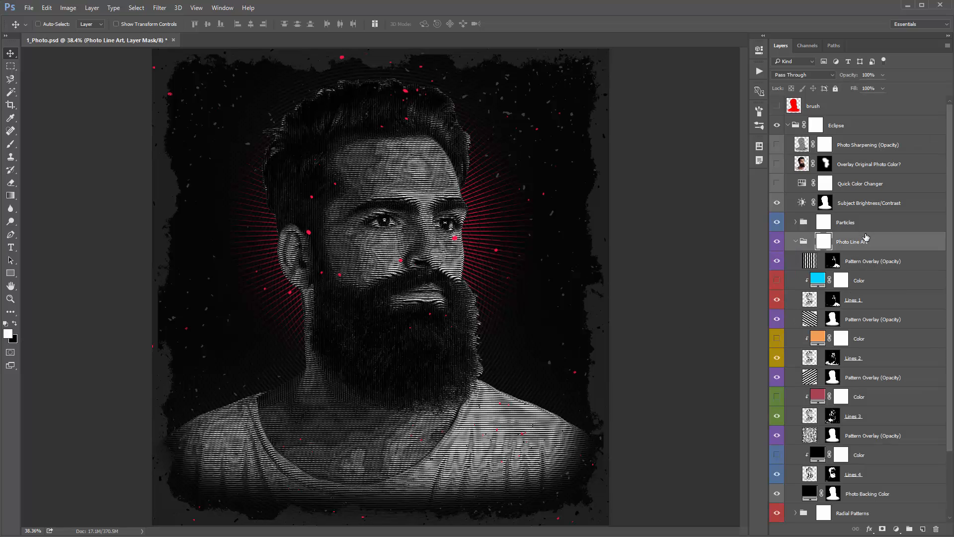
click(867, 242)
scroll(864, 238, down, 2)
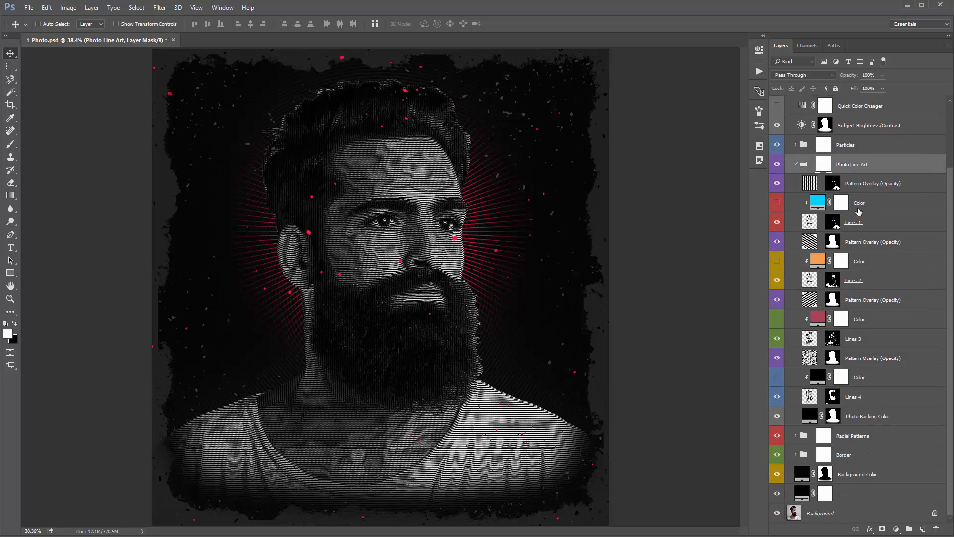
click(864, 206)
shift+click(876, 222)
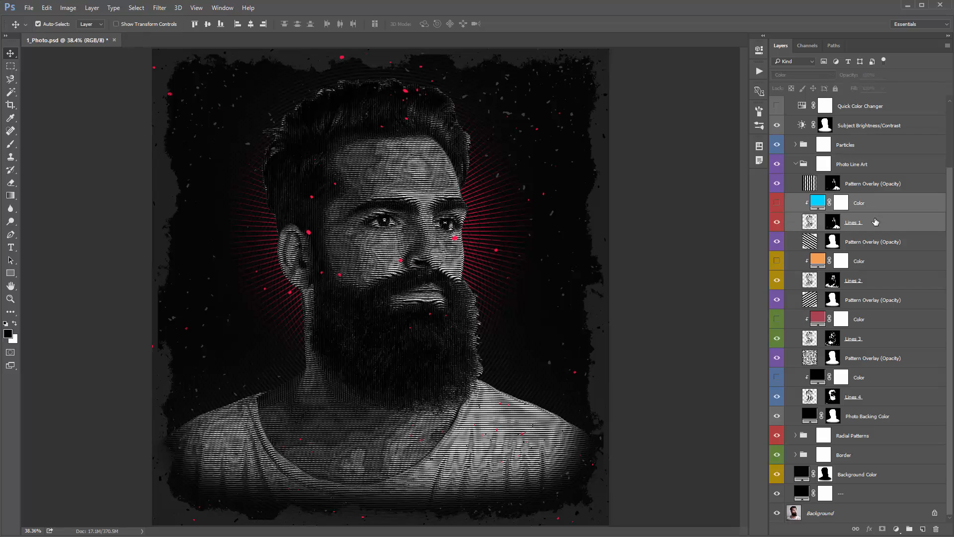
click(880, 261)
shift+click(880, 280)
click(885, 319)
shift+click(879, 338)
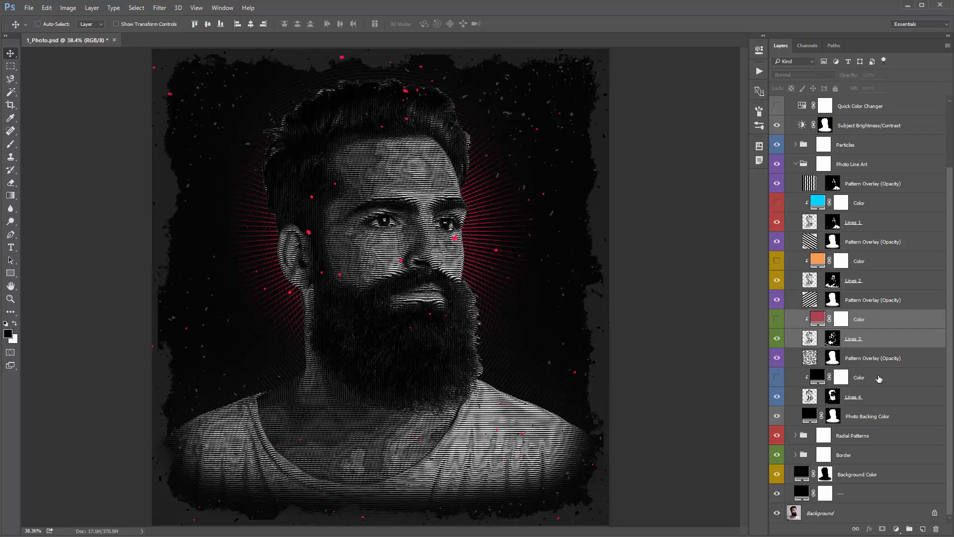
click(879, 378)
shift+click(874, 398)
Hide the Lines 1, Lines 2, Lines 3 and Lines 4 layers one after another to check what each contributes
click(874, 227)
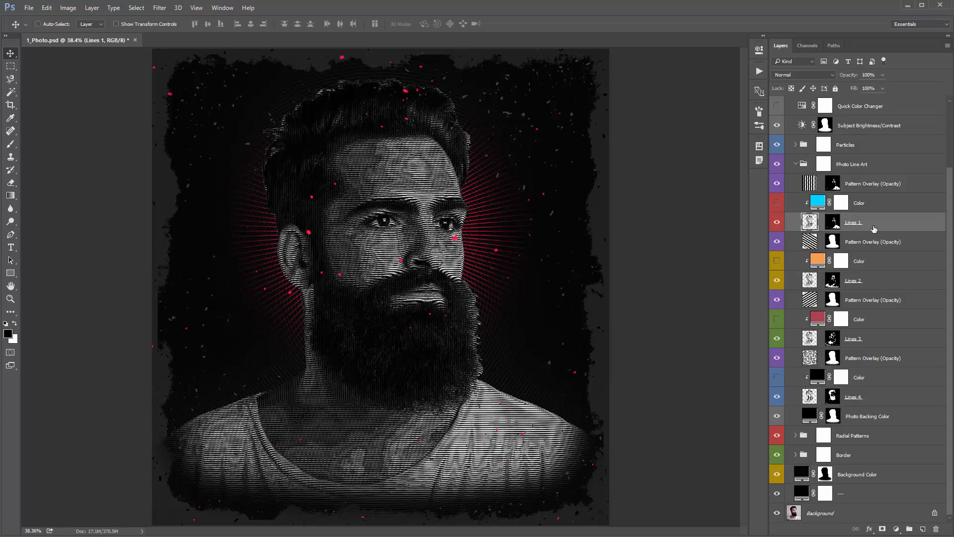
click(777, 223)
click(777, 223)
click(777, 223)
click(777, 281)
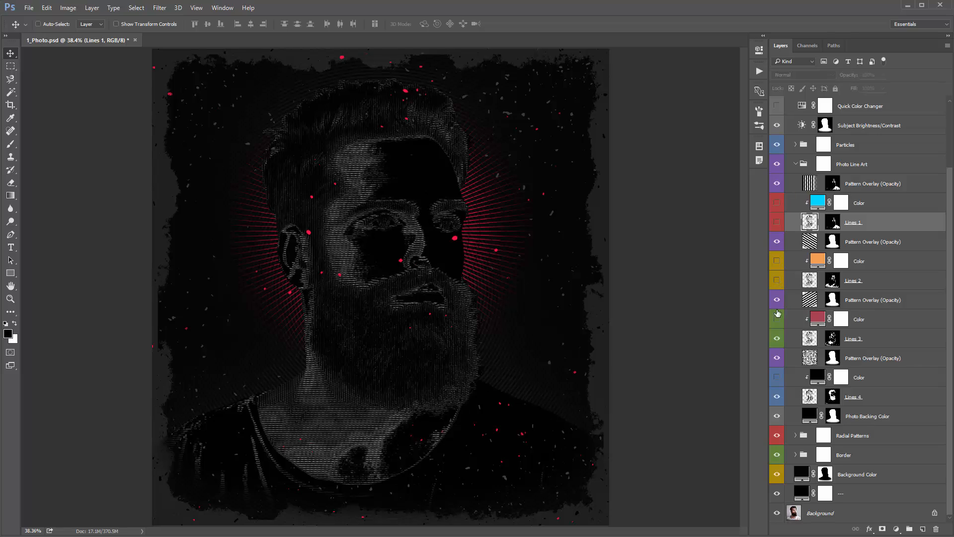
click(776, 339)
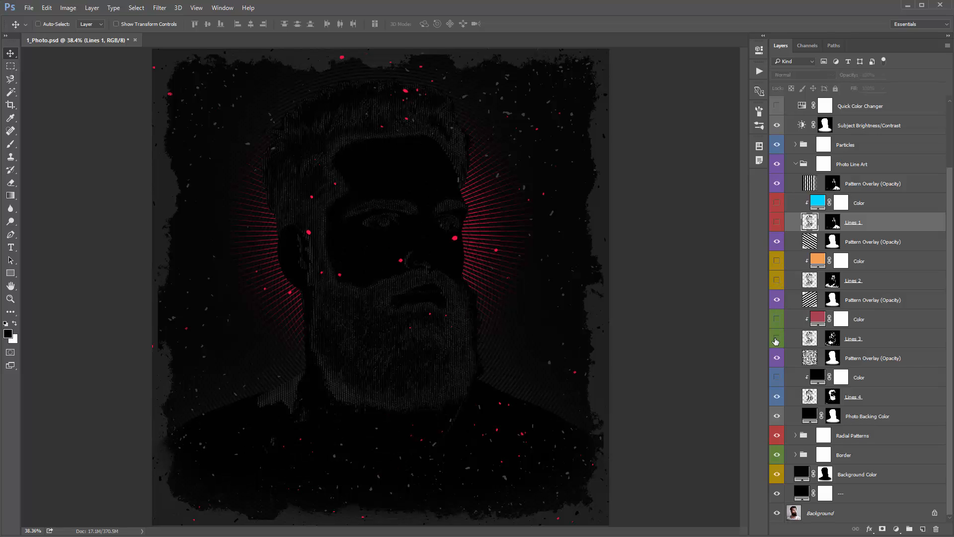
click(777, 397)
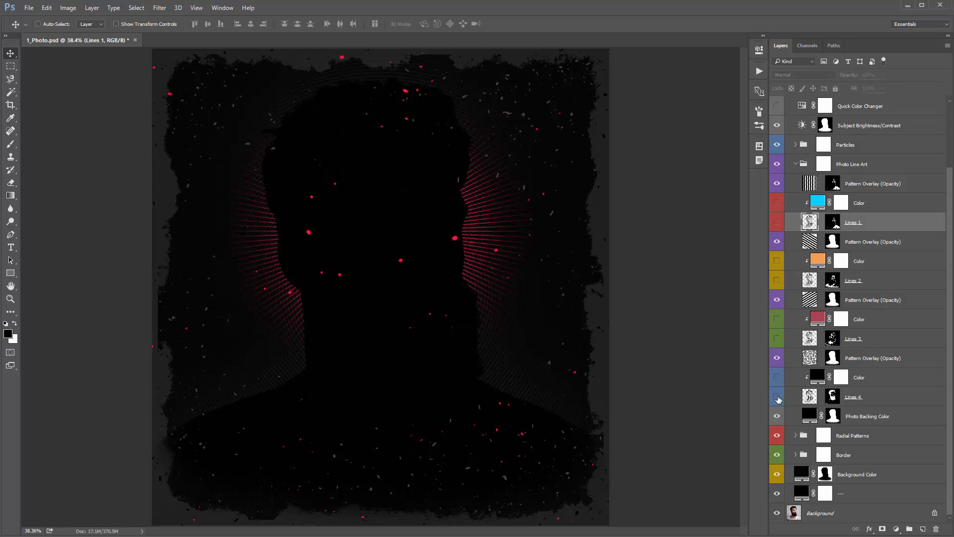
Show the Lines 4, Lines 3, Lines 2 and Lines 1 layers again
click(777, 397)
click(777, 338)
click(777, 280)
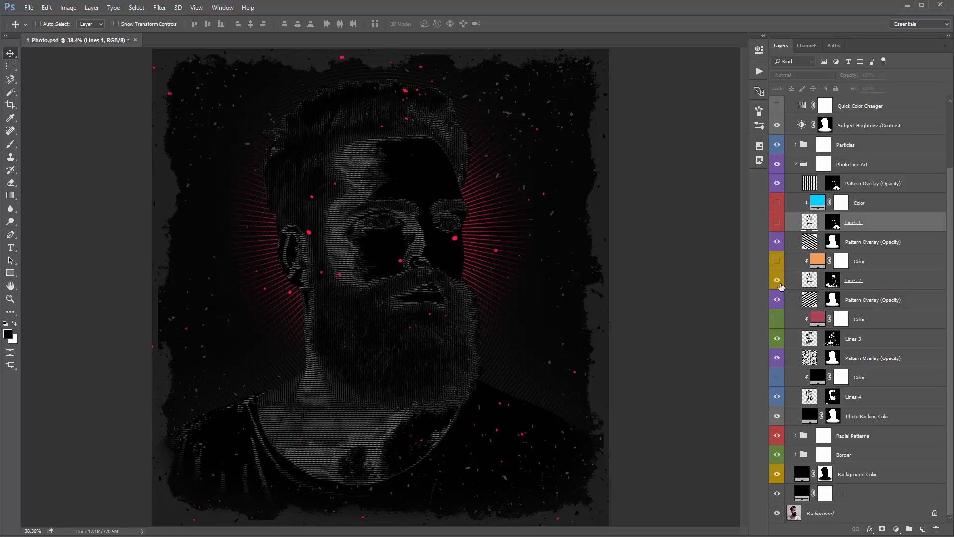
click(777, 222)
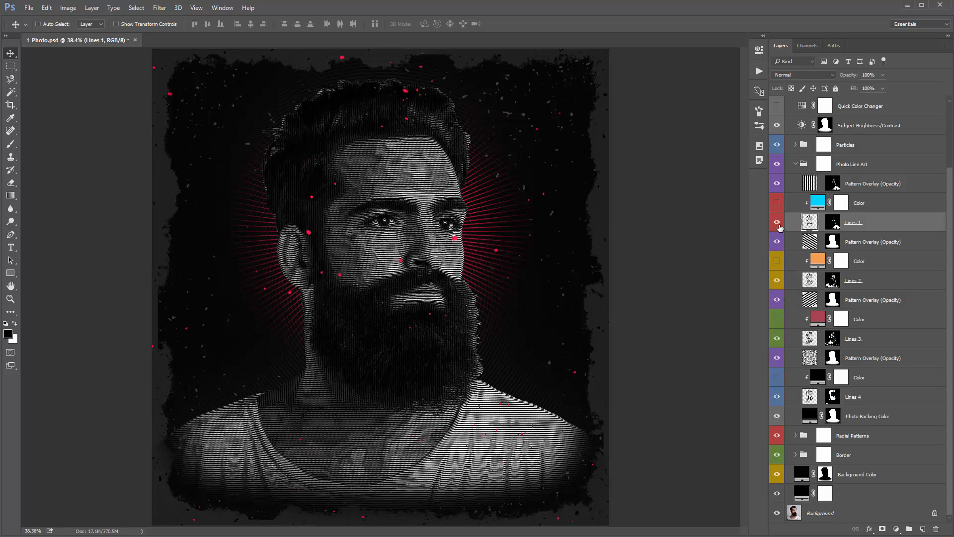
Select each Color fill clipped to Lines 1 through Lines 4 in turn, and select all four together
click(856, 209)
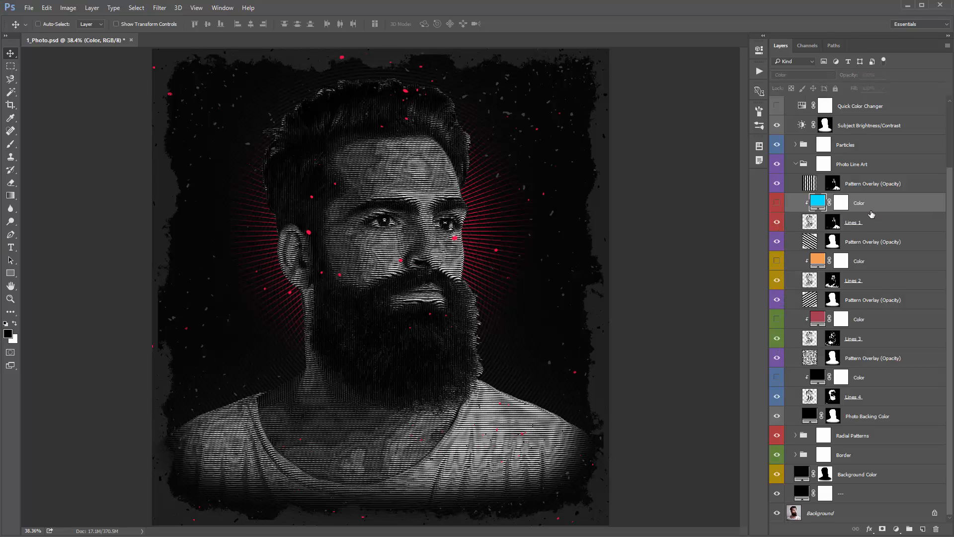
click(878, 265)
click(862, 319)
click(863, 380)
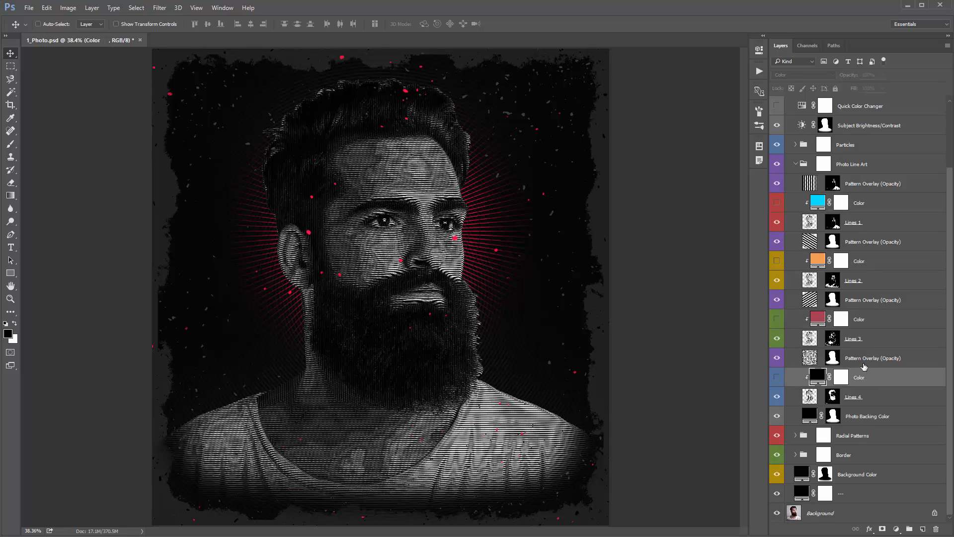
ctrl+click(869, 324)
ctrl+click(870, 261)
ctrl+click(865, 209)
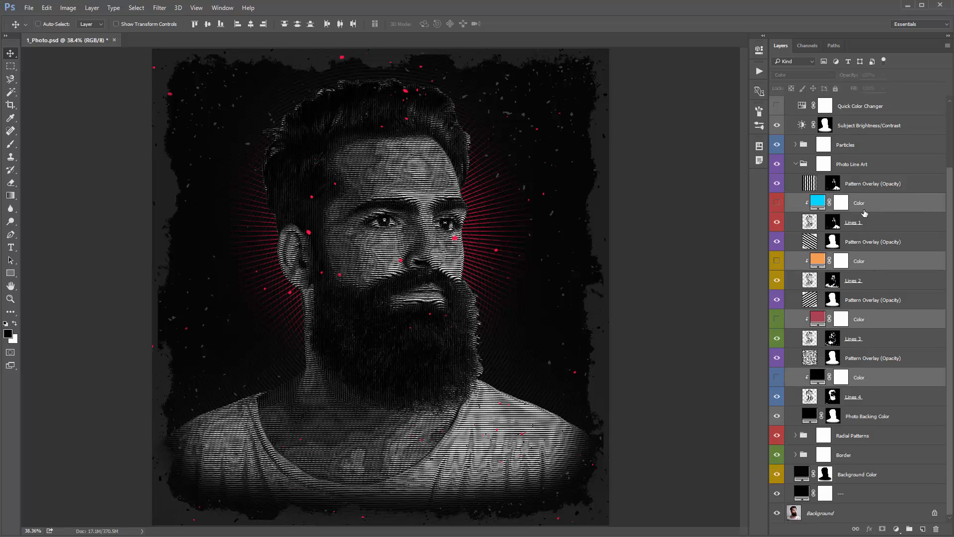
Show the four Color fill layers above Lines 1, Lines 2, Lines 3 and Lines 4
click(798, 195)
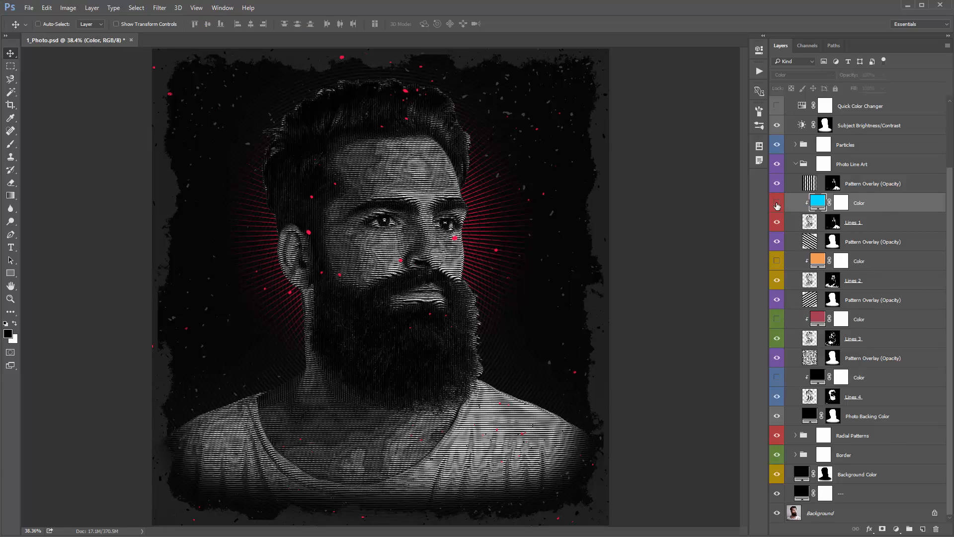
click(777, 203)
click(777, 261)
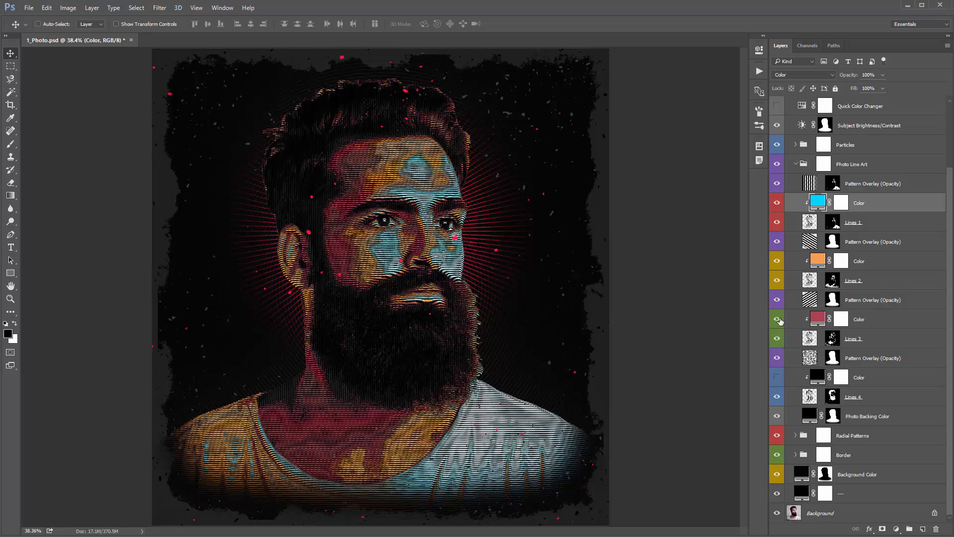
click(777, 377)
Try pink ff0078 and green 00ff1e on the Color fill above Lines 1 and cancel the color change
double_click(817, 203)
click(624, 131)
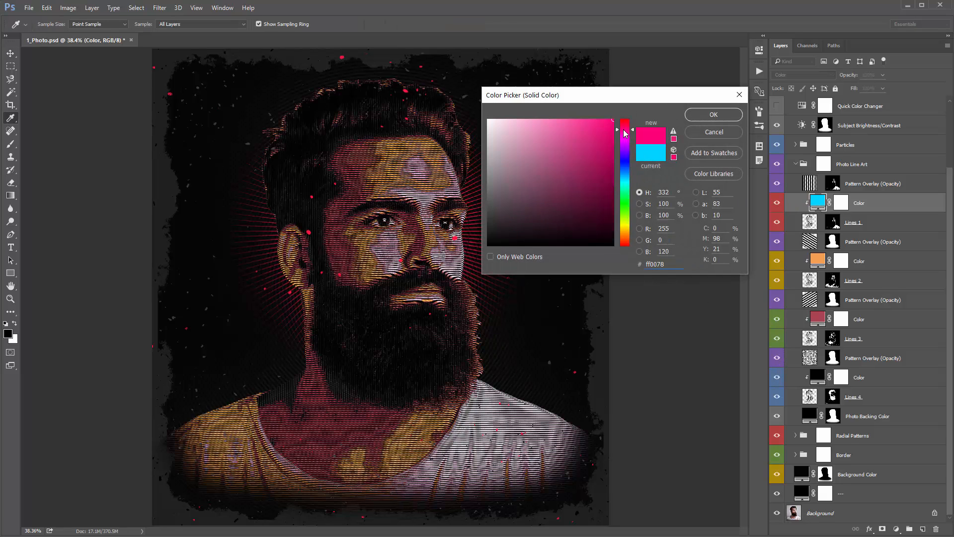
drag(625, 133, 621, 201)
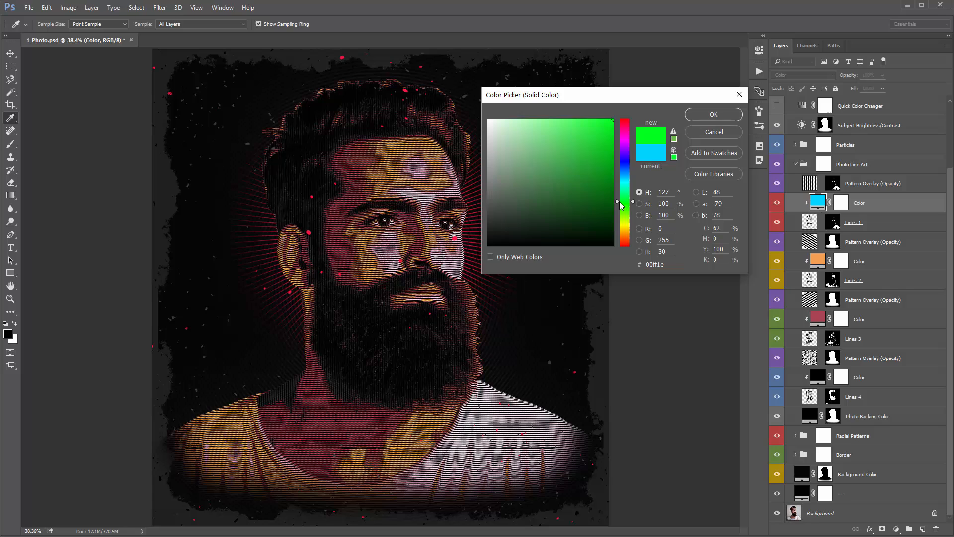
click(717, 132)
Hide the Color fills above Lines 1, Lines 2 and Lines 4, leaving only the one above Lines 3 shown
click(776, 202)
click(777, 261)
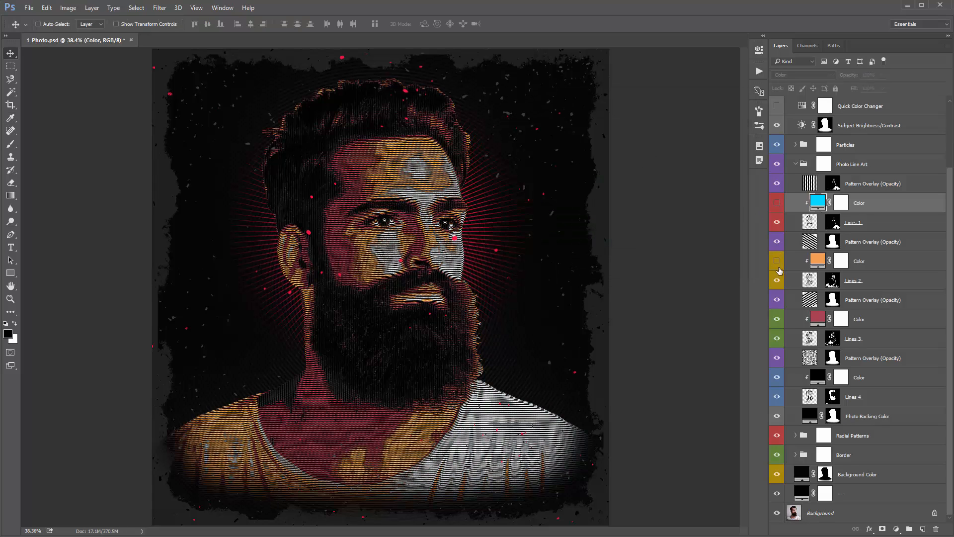
click(777, 319)
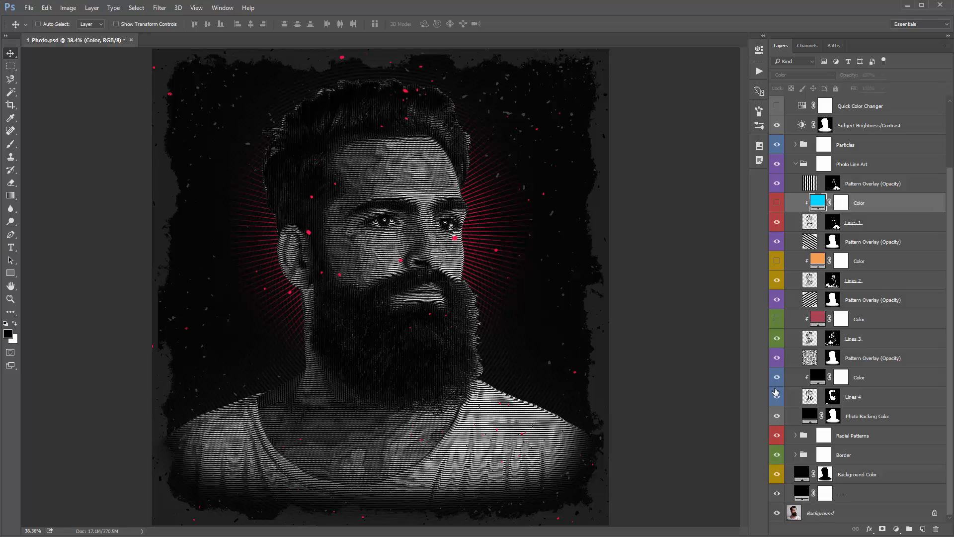
click(777, 377)
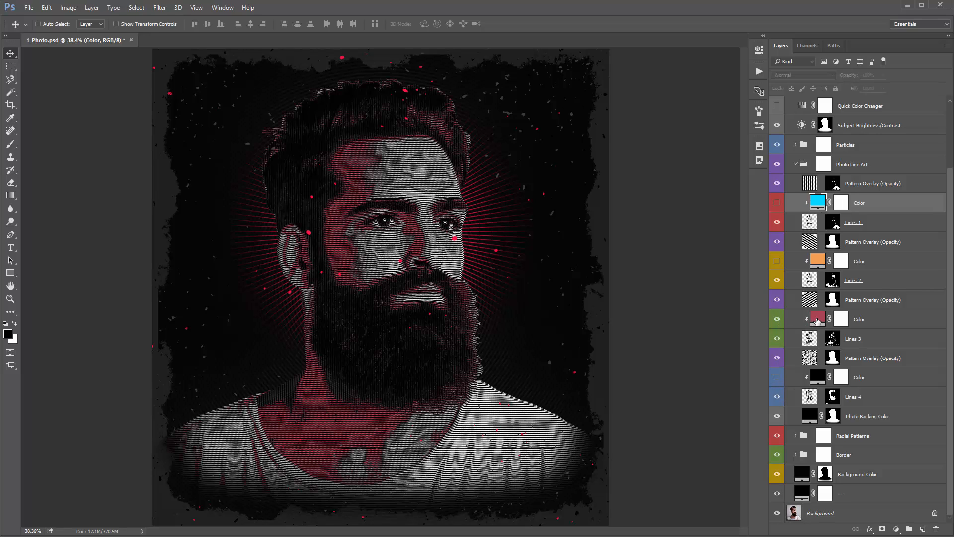
Set the Color fill above Lines 3 to red cb4141
double_click(818, 318)
click(591, 150)
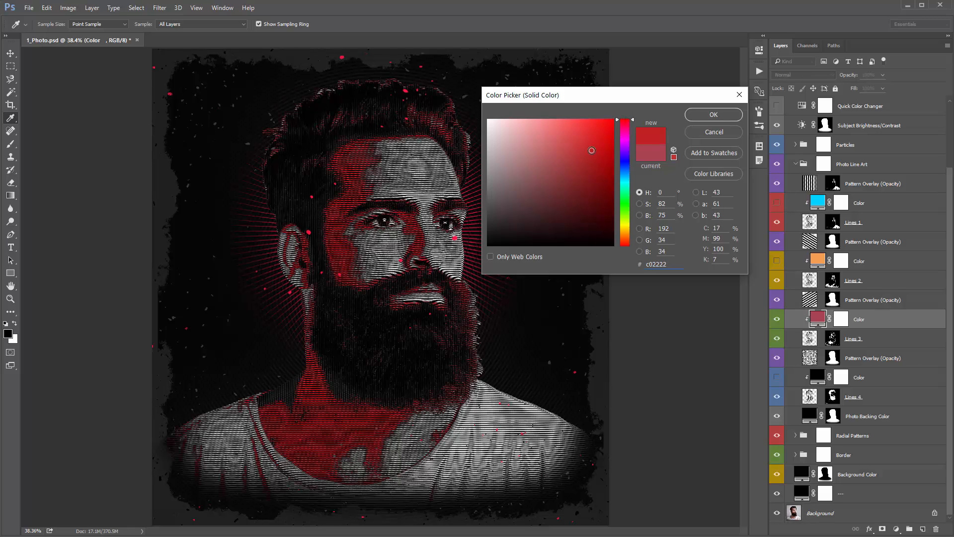
drag(591, 150, 574, 144)
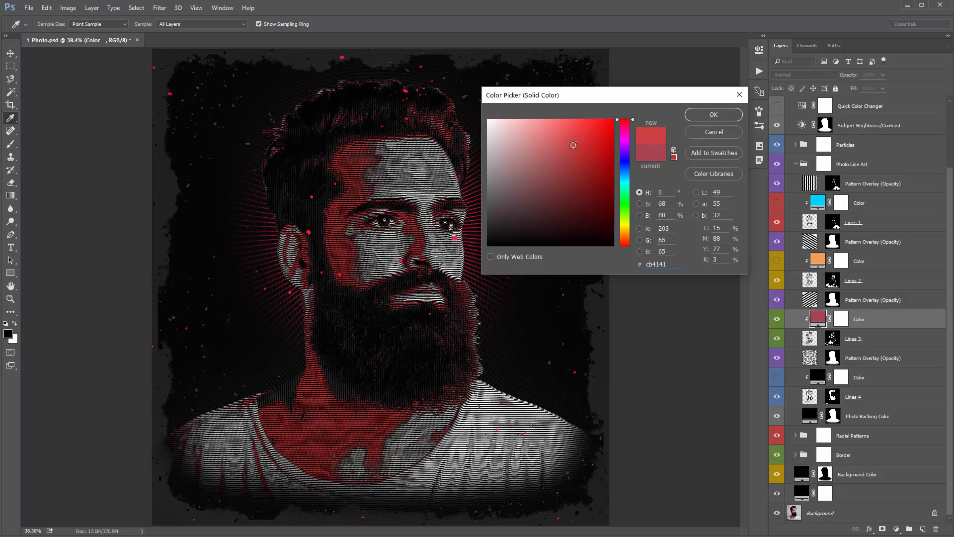
click(714, 115)
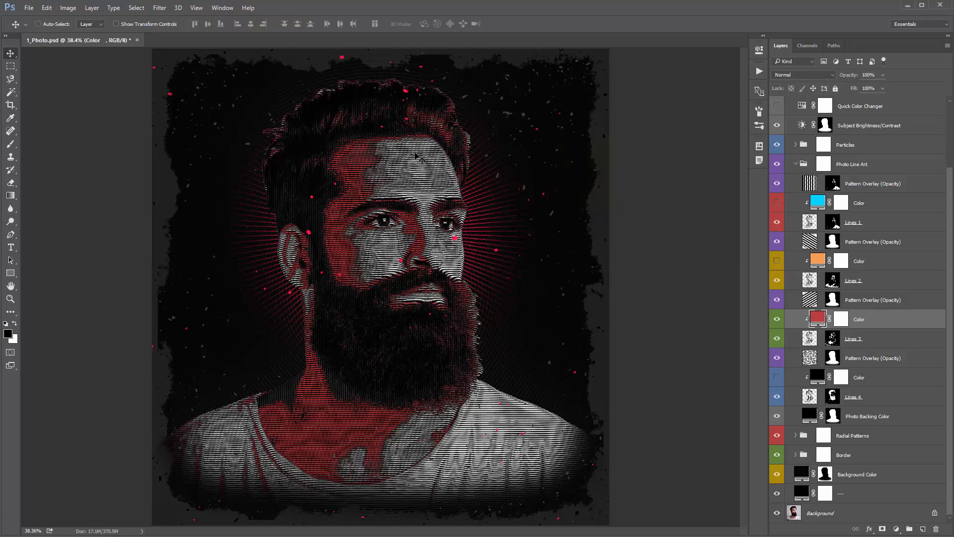
Paint black with progressively smaller brushes on the mask of the Color fill above Lines 3, removing the red from the nose and inner eye area
click(840, 321)
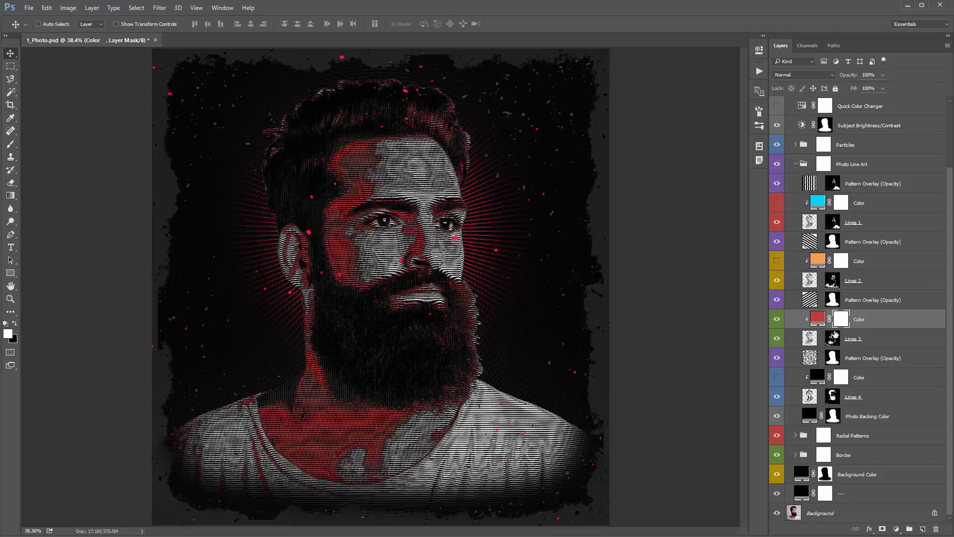
key(b)
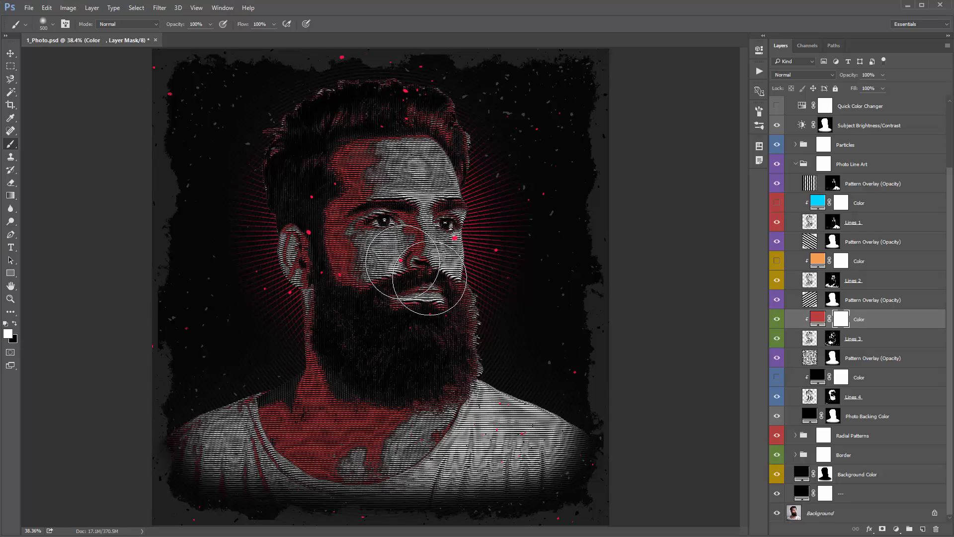
key(x)
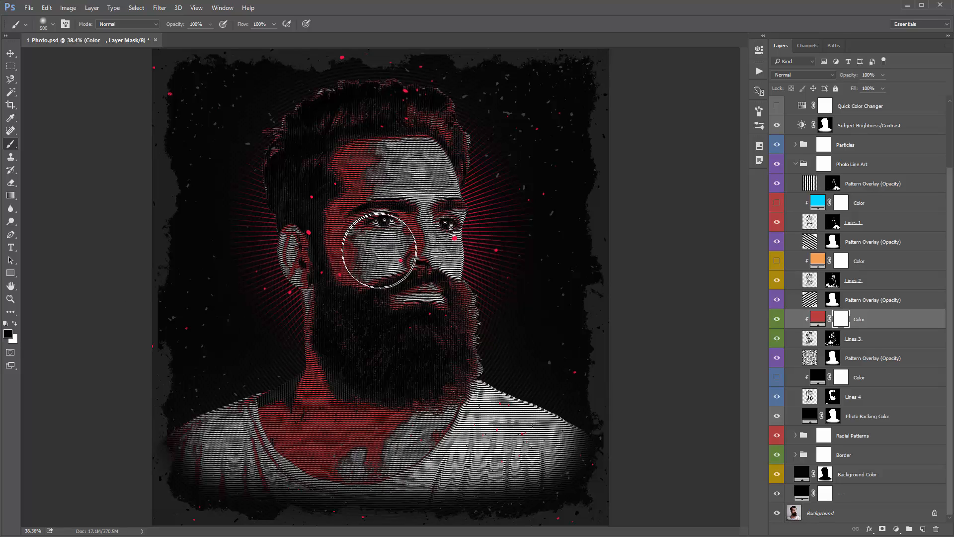
key(bracketleft)
key(bracketleft)
key(bracketleft)
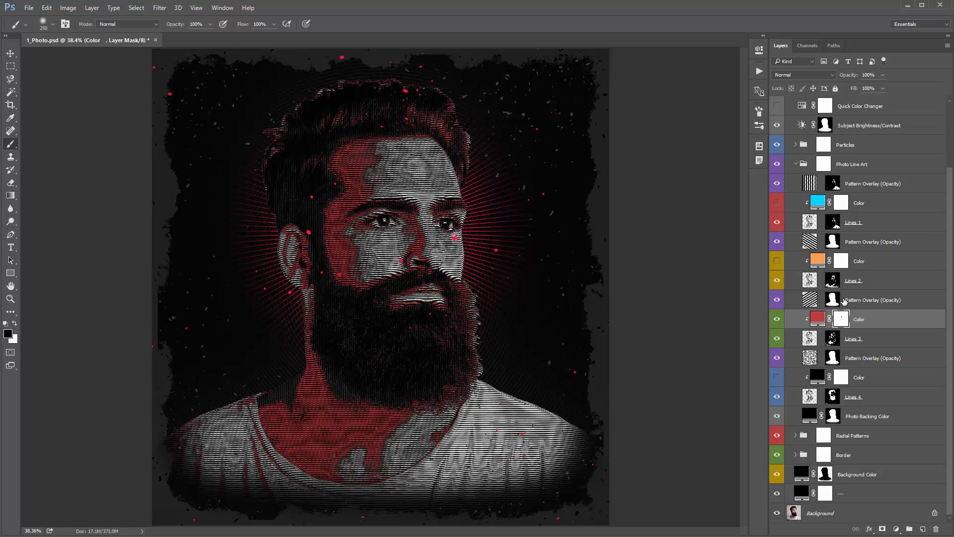
drag(404, 194, 421, 249)
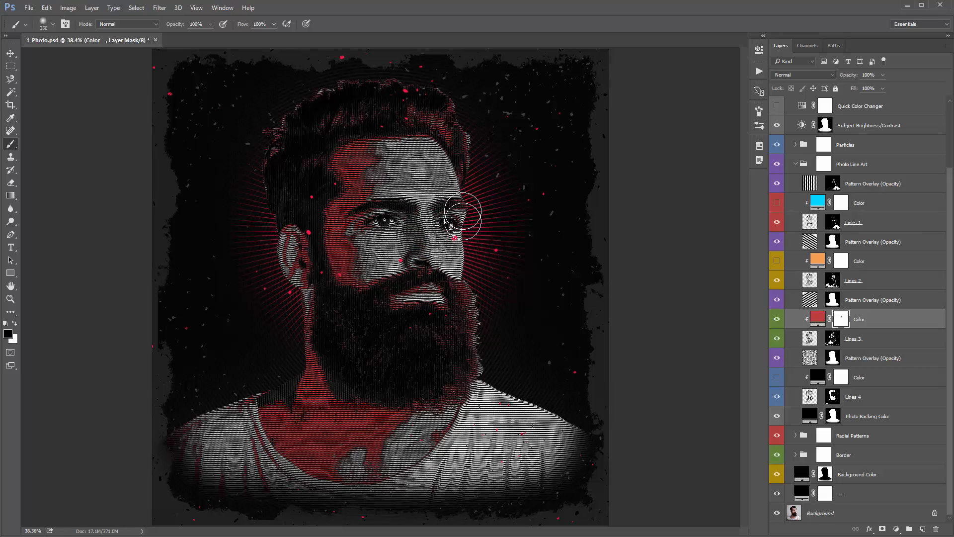
key(bracketleft)
key(bracketleft)
key(bracketleft)
key(bracketleft)
key(bracketleft)
key(v)
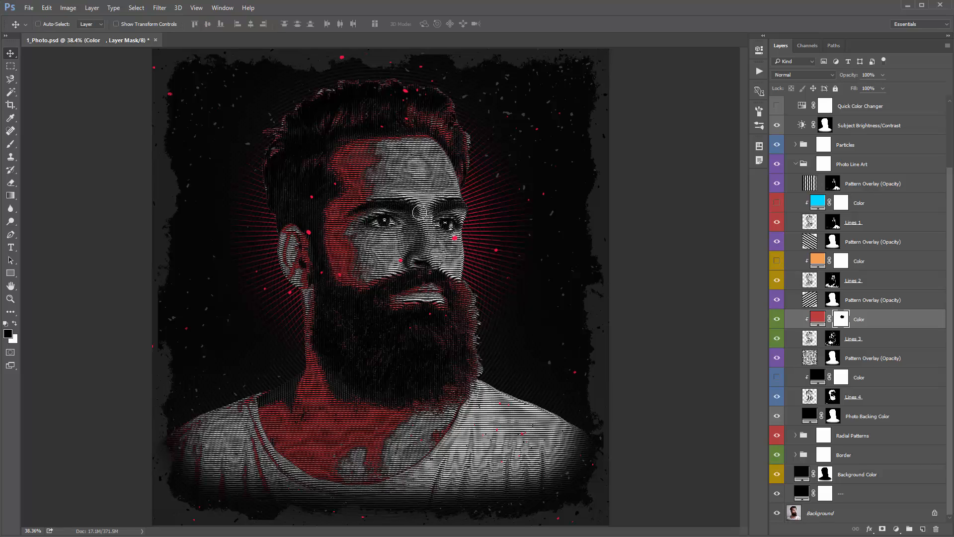
Try a black brush stroke on the Particles group's mask across the face and undo it
click(796, 164)
click(862, 226)
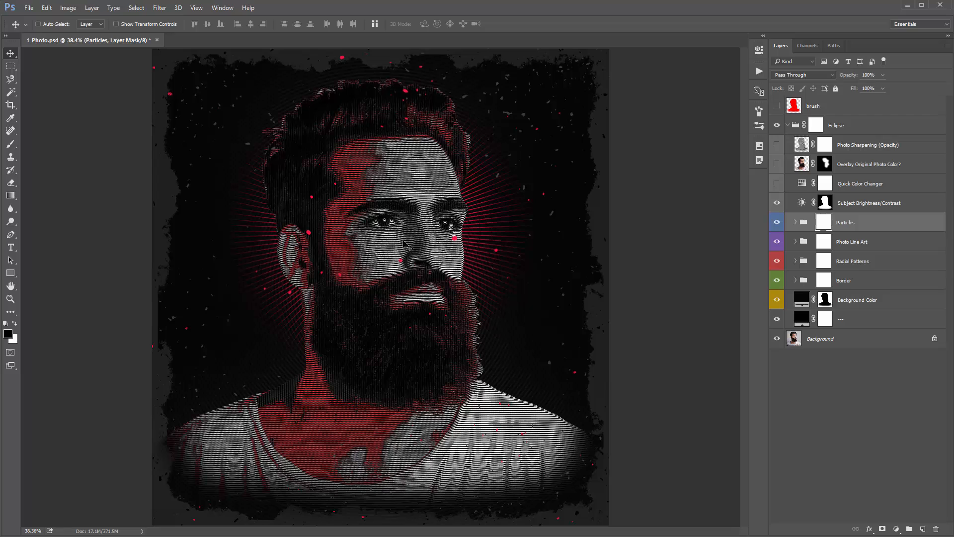
key(b)
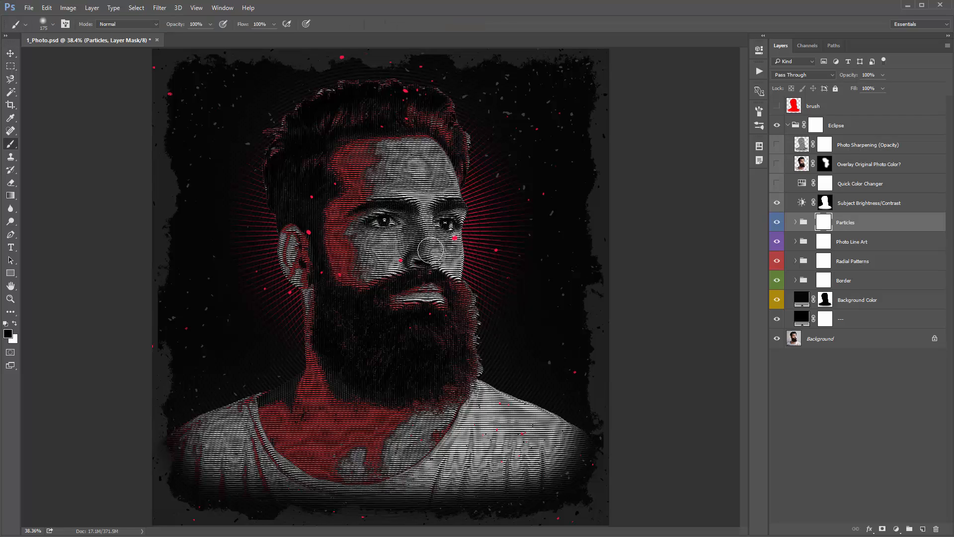
mouse_move(431, 250)
mouse_down()
mouse_move(462, 256)
mouse_move(486, 232)
mouse_move(472, 242)
mouse_move(592, 247)
mouse_up()
key(ctrl+z)
key(v)
Expand the Photo Line Art group and select its four Pattern Overlay (Opacity) layers together
click(858, 248)
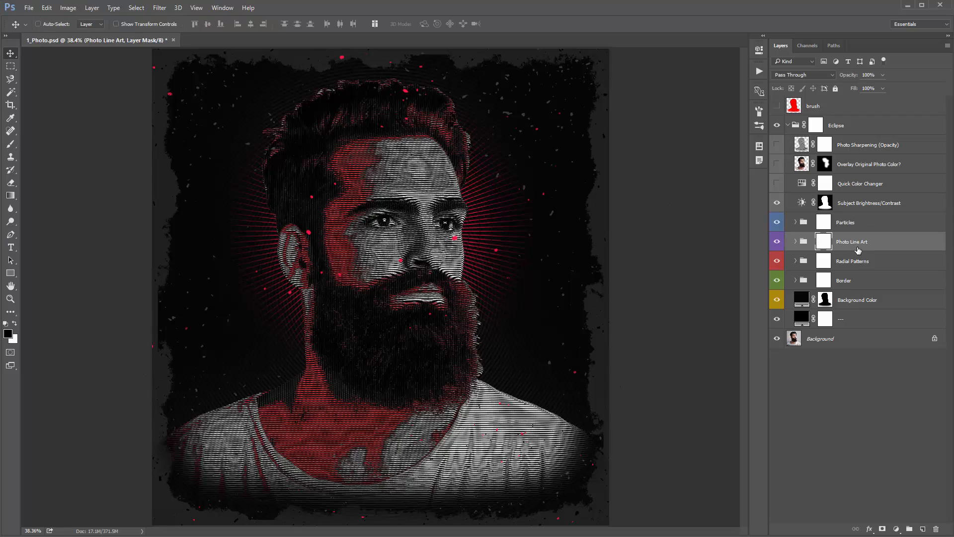
click(796, 242)
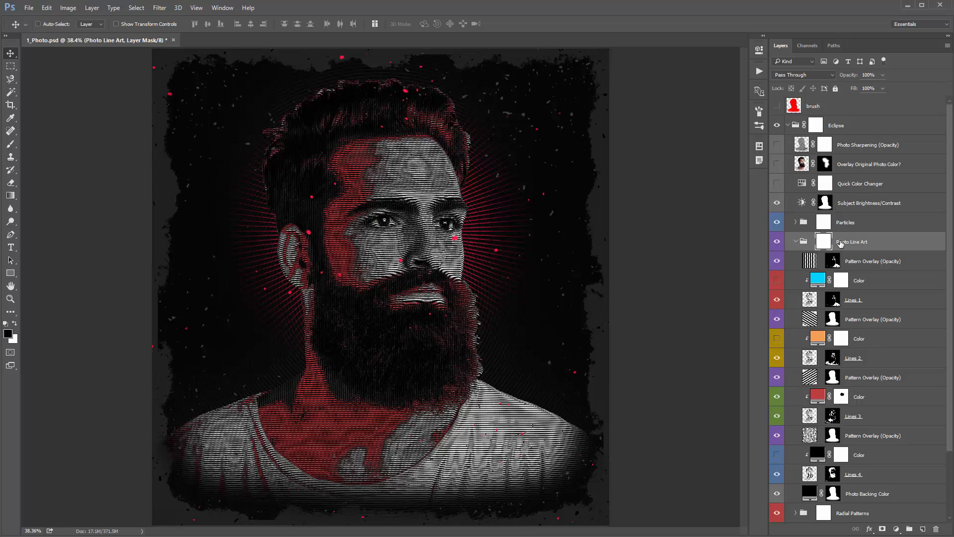
scroll(842, 242, down, 2)
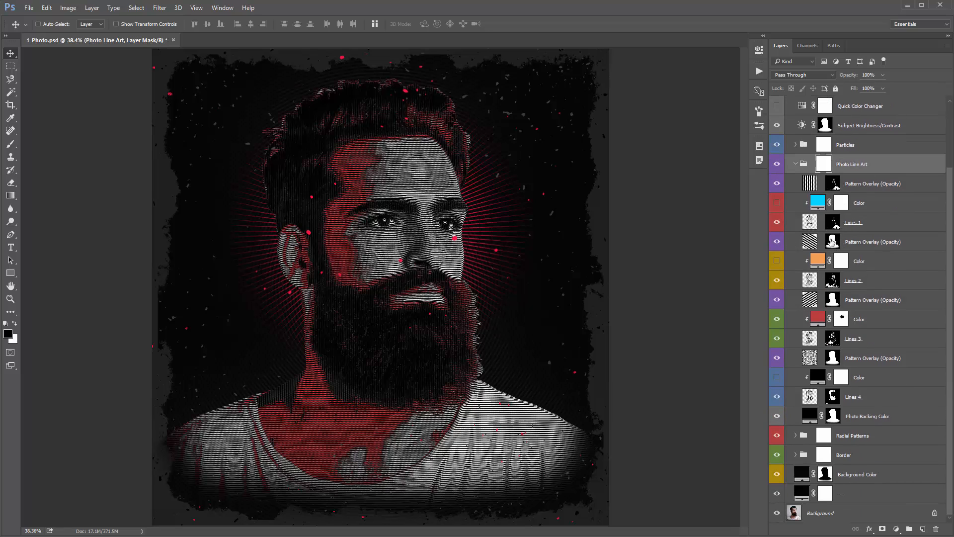
click(857, 188)
ctrl+click(867, 244)
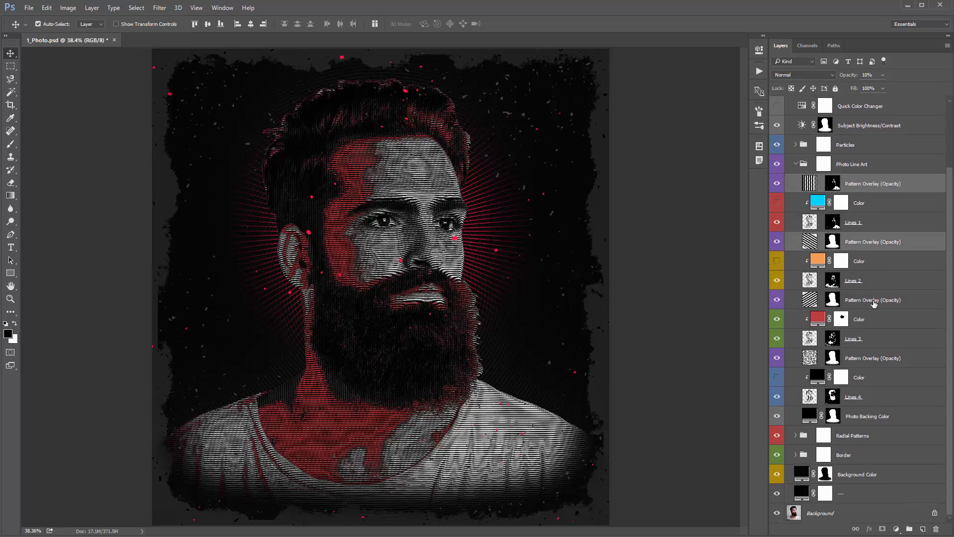
ctrl+click(874, 302)
ctrl+click(875, 357)
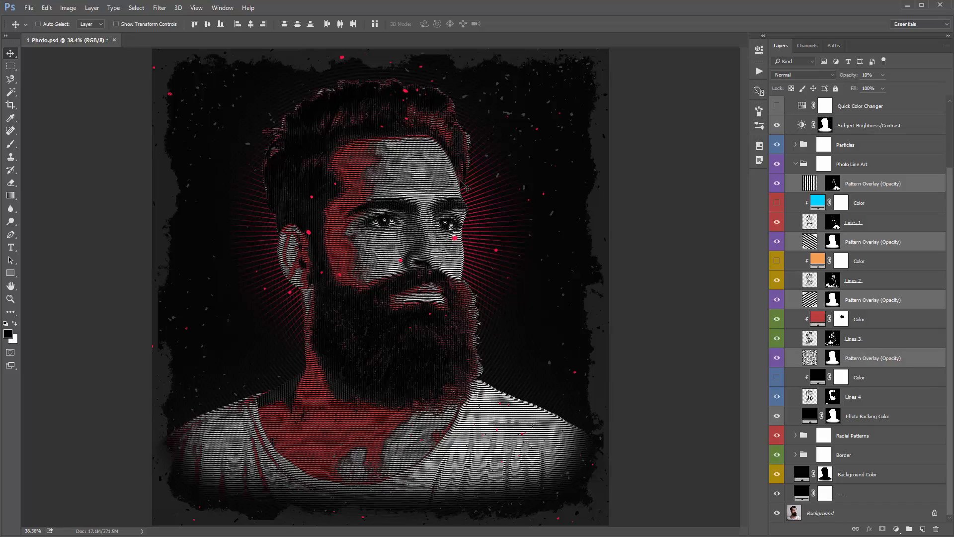
Examine the line patterns on the face at 100% zoom and check each Pattern Overlay layer's opacity in turn
key(ctrl+1)
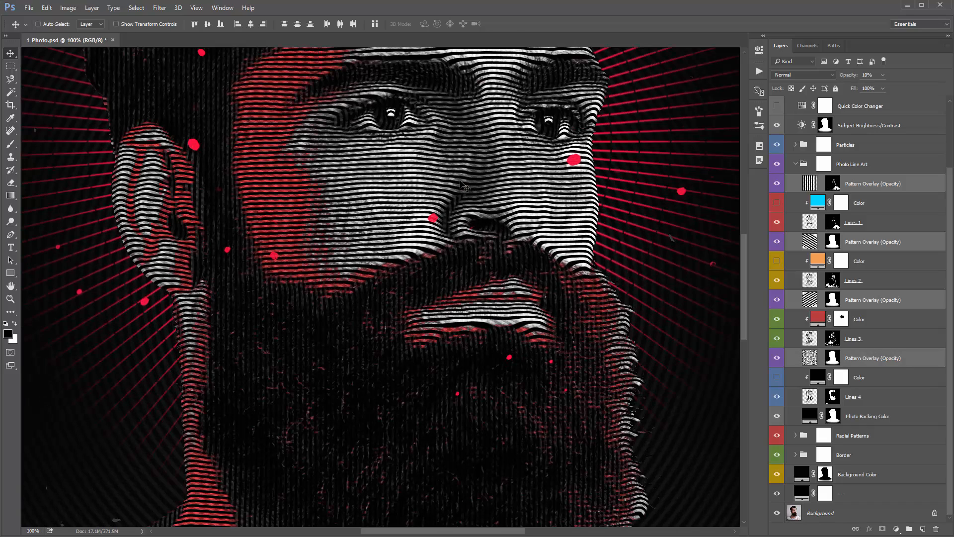
drag(515, 141, 468, 276)
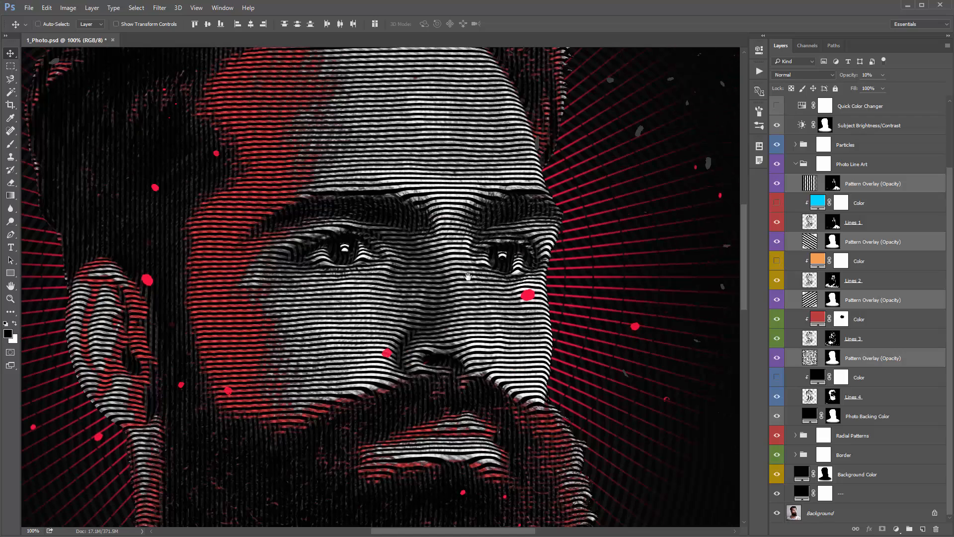
click(872, 191)
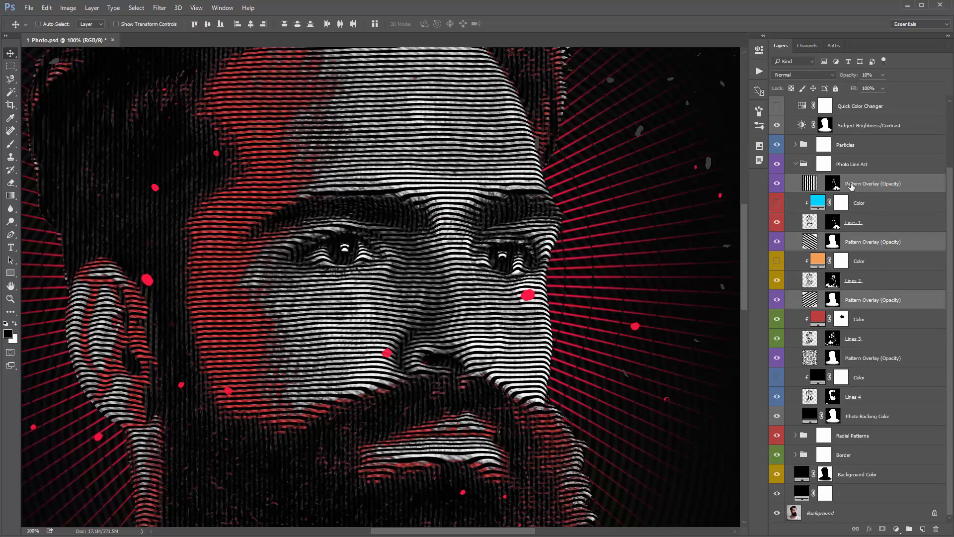
click(867, 248)
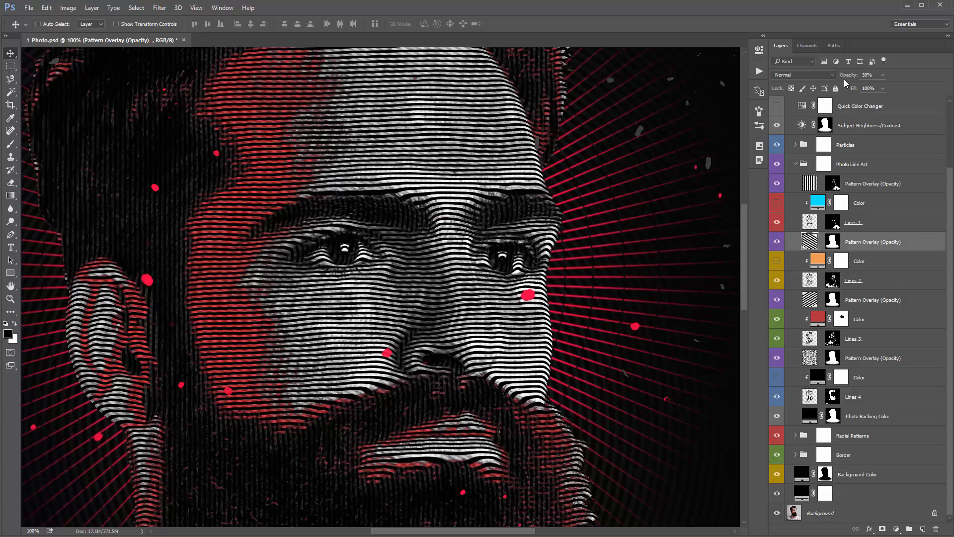
click(874, 184)
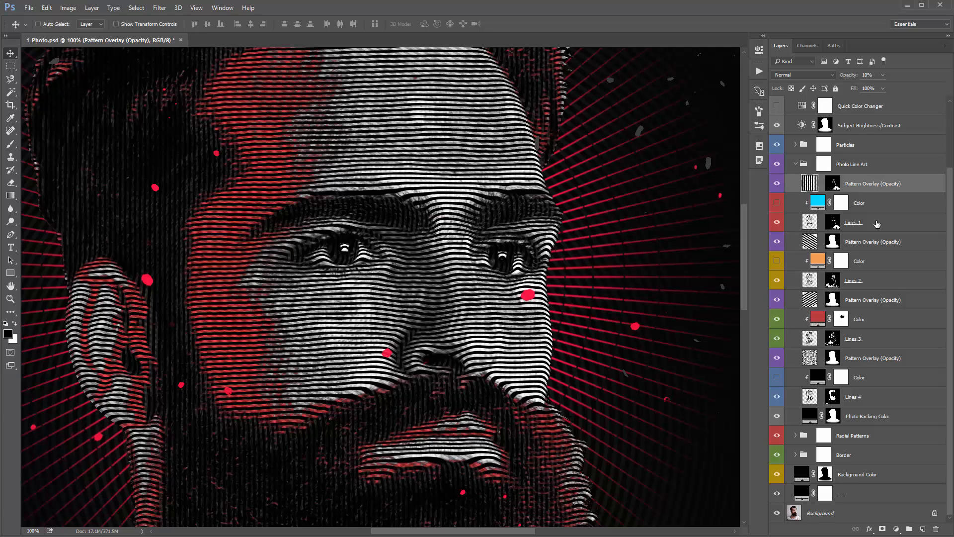
click(872, 305)
click(890, 359)
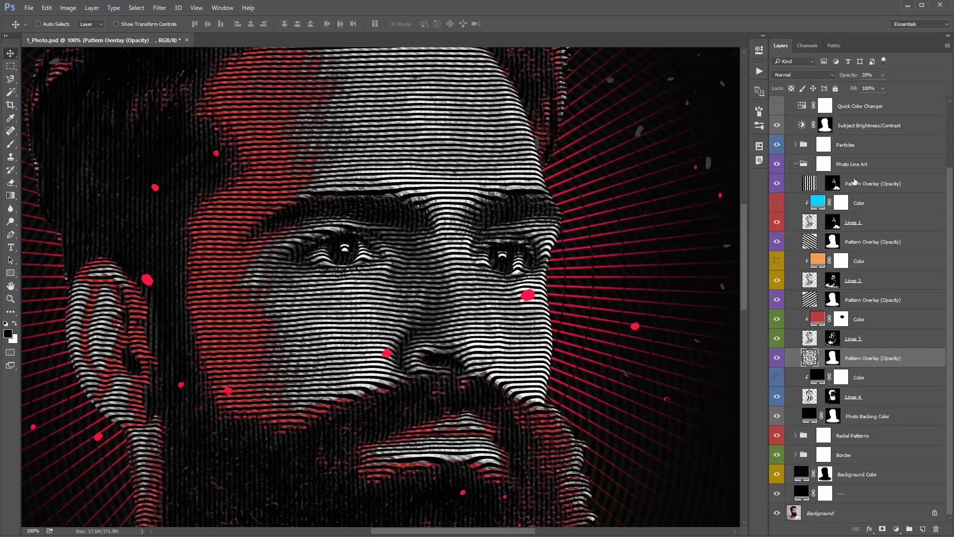
Try opacities between 0% and 100% on the Pattern Overlay layer above Lines 1 and set it to 43%
click(878, 185)
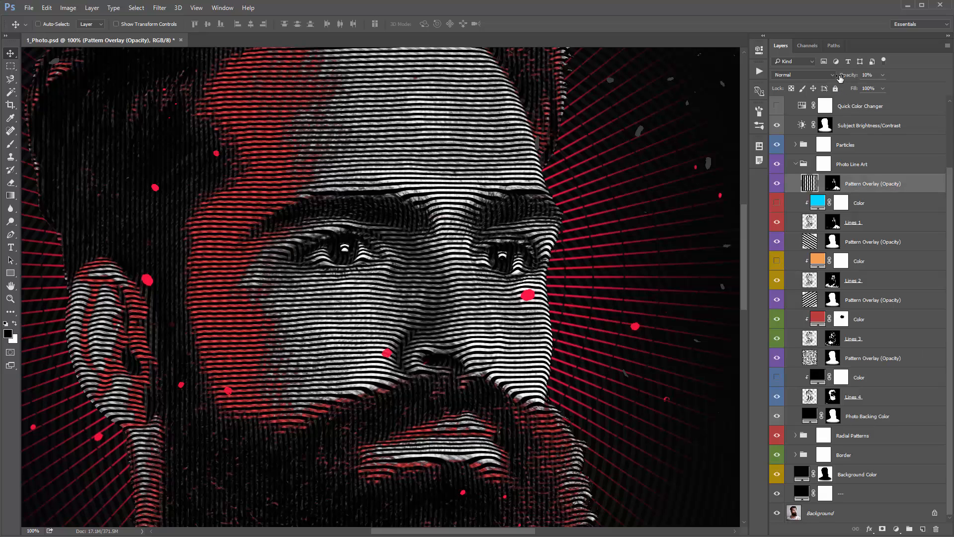
drag(840, 78, 890, 78)
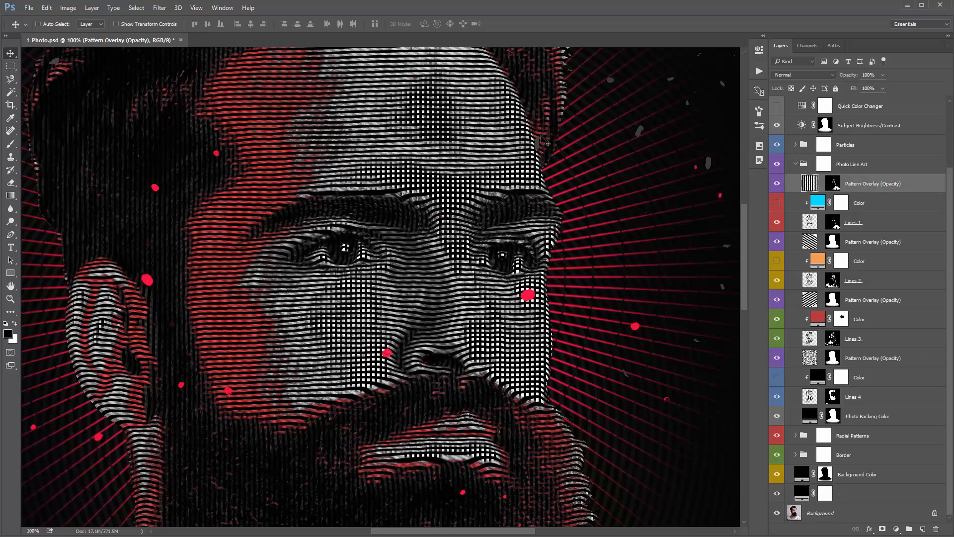
key(1)
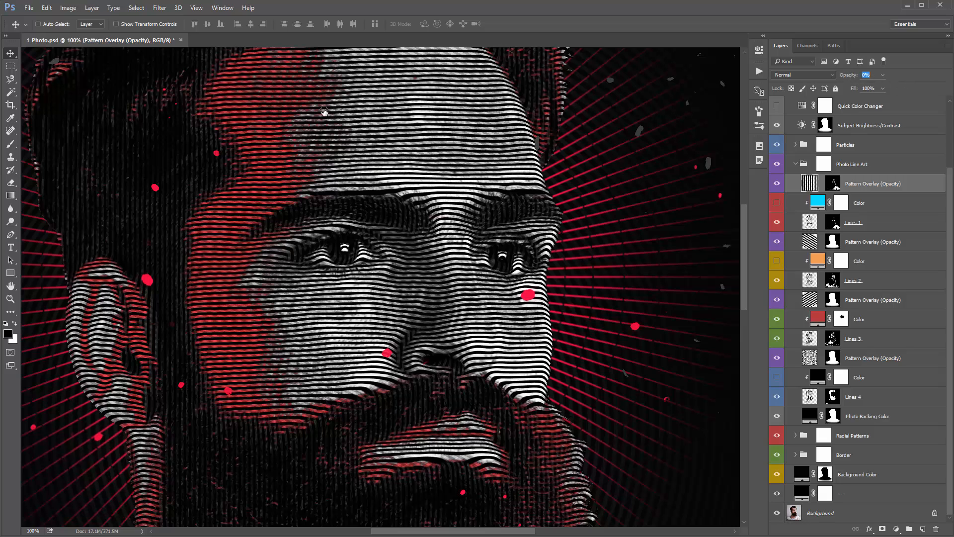
key(3)
key(9)
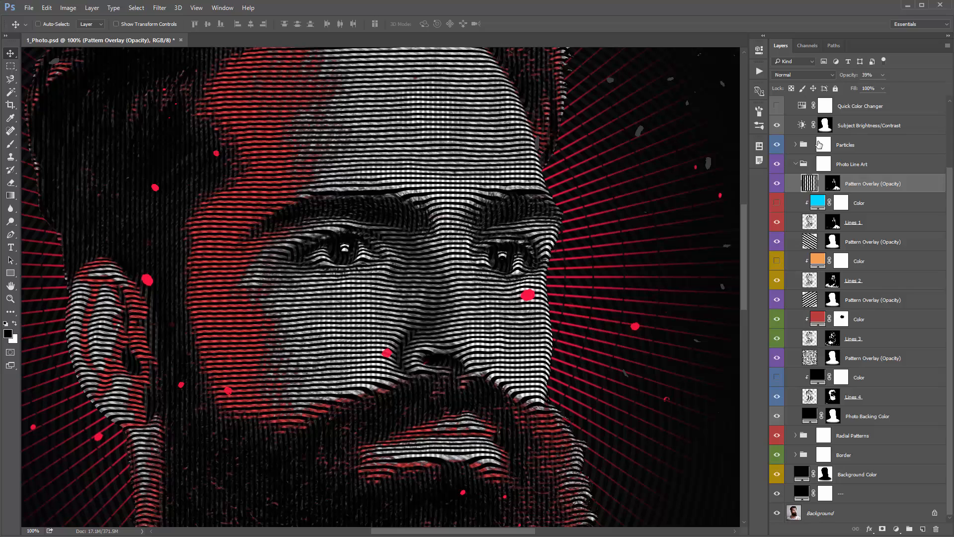
mouse_move(853, 78)
mouse_down()
mouse_move(834, 76)
mouse_move(851, 78)
mouse_up()
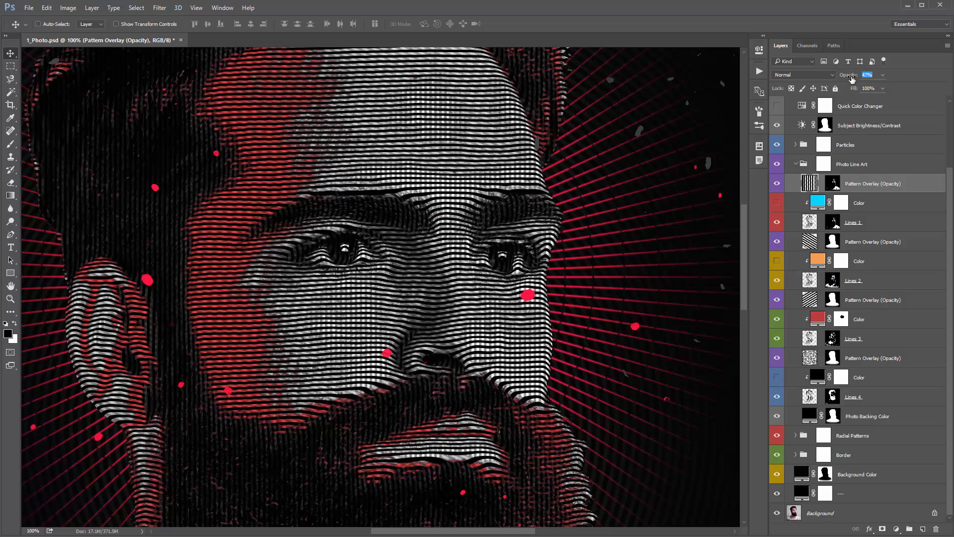
click(879, 184)
Rotate the pattern of the Pattern Overlay layer above Lines 1 with Free Transform and apply the transformation
key(ctrl+minus)
key(ctrl+minus)
key(ctrl+minus)
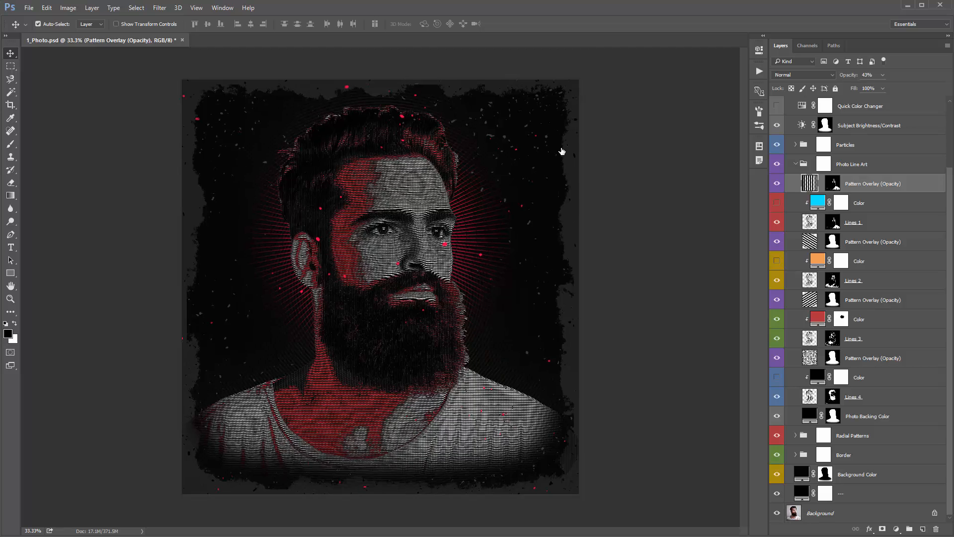
key(ctrl+minus)
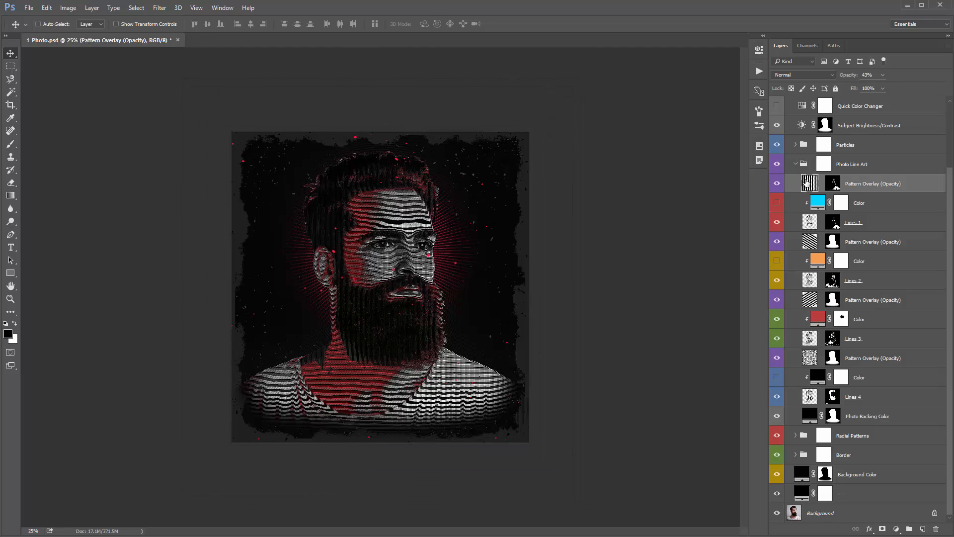
key(ctrl+t)
key(ctrl+minus)
key(ctrl+minus)
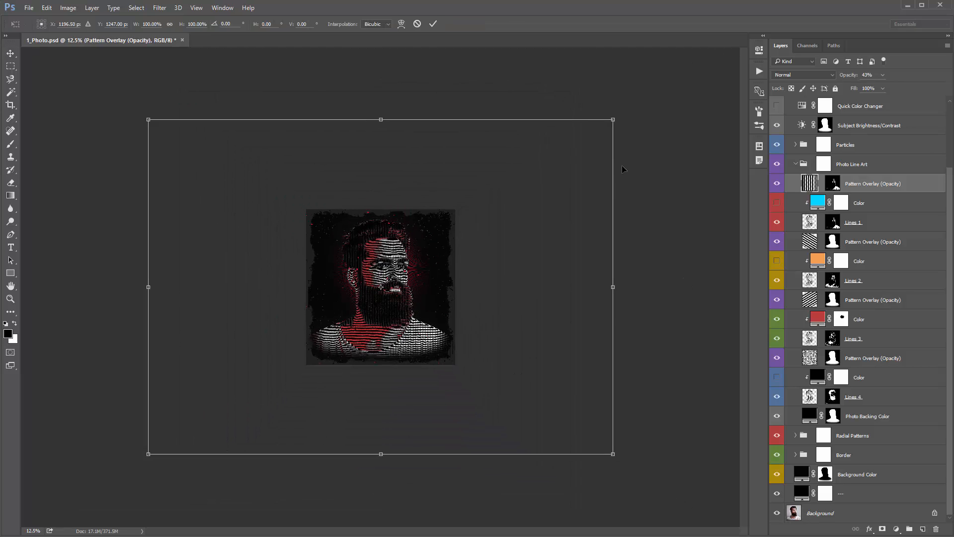
drag(657, 241, 652, 279)
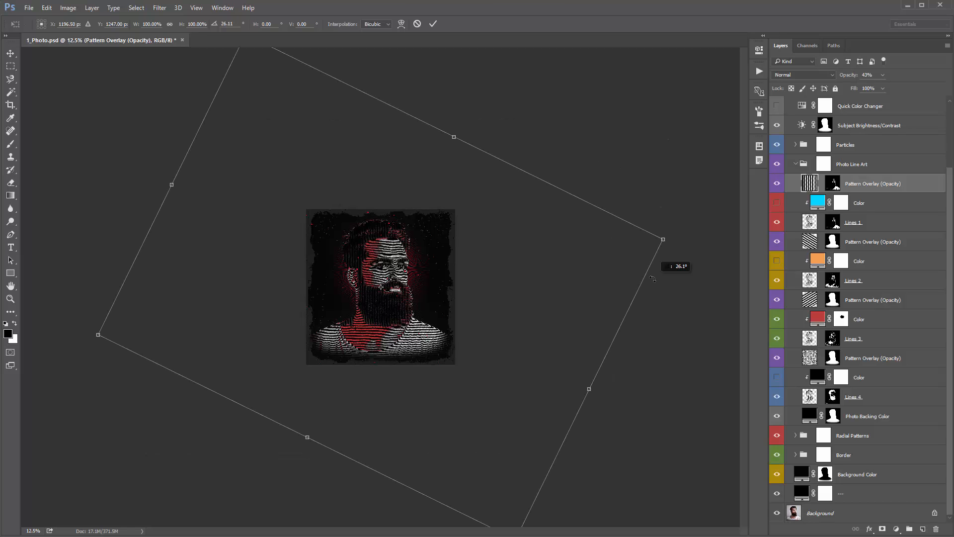
drag(603, 153, 598, 145)
key(Return)
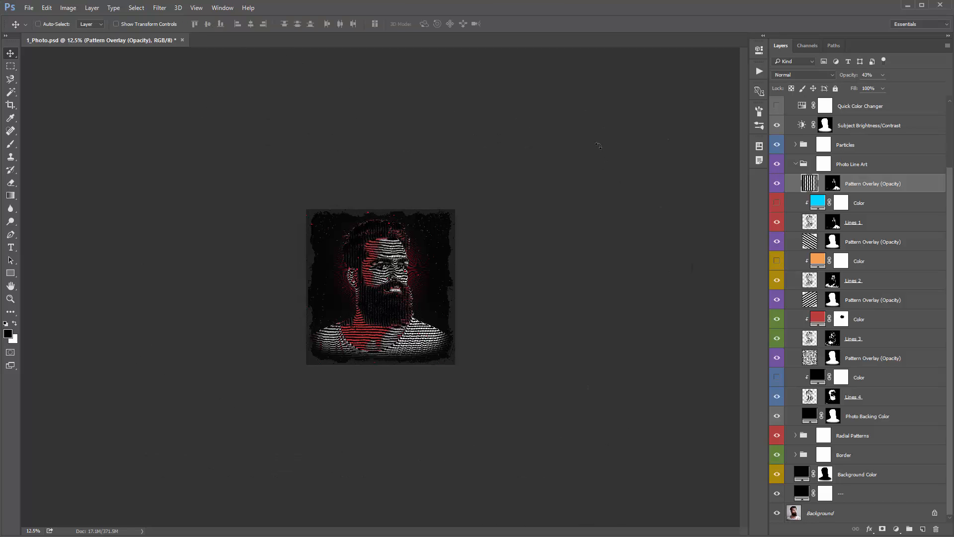
Try 83% opacity on the Pattern Overlay layer above Lines 1 and set it to 10%, checking the facial lines up close
key(ctrl+plus)
key(ctrl+plus)
key(ctrl+plus)
key(ctrl+plus)
key(ctrl+plus)
key(ctrl+plus)
key(ctrl+plus)
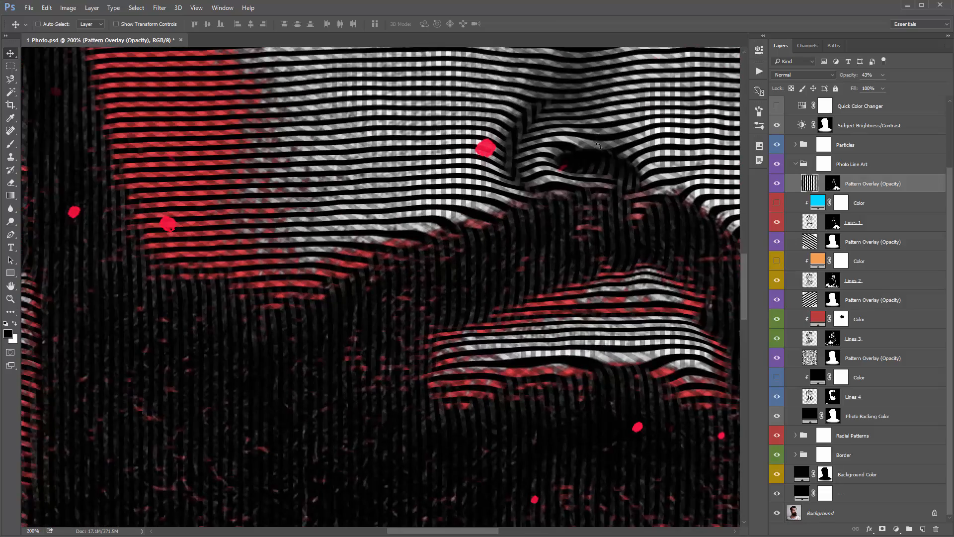
drag(566, 203, 454, 421)
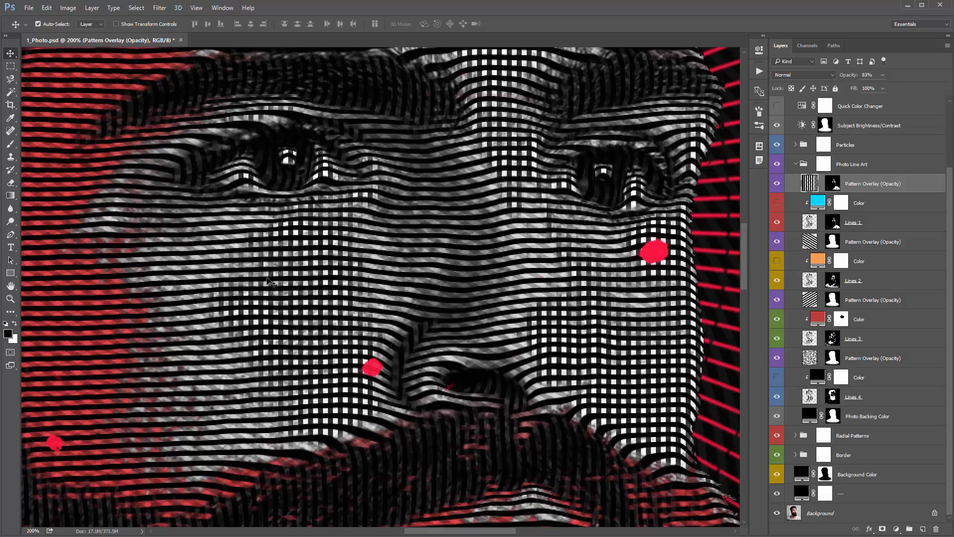
key(1)
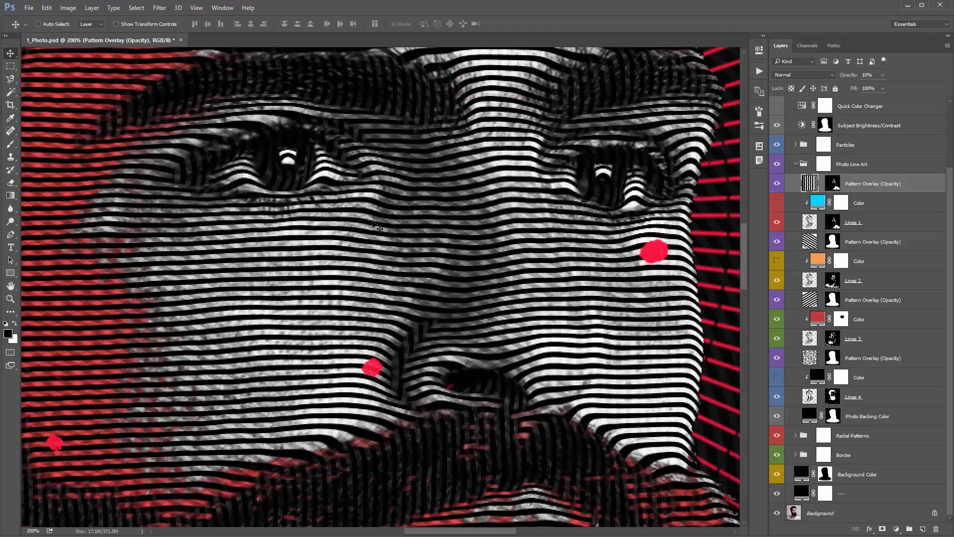
drag(355, 220, 400, 251)
key(ctrl+minus)
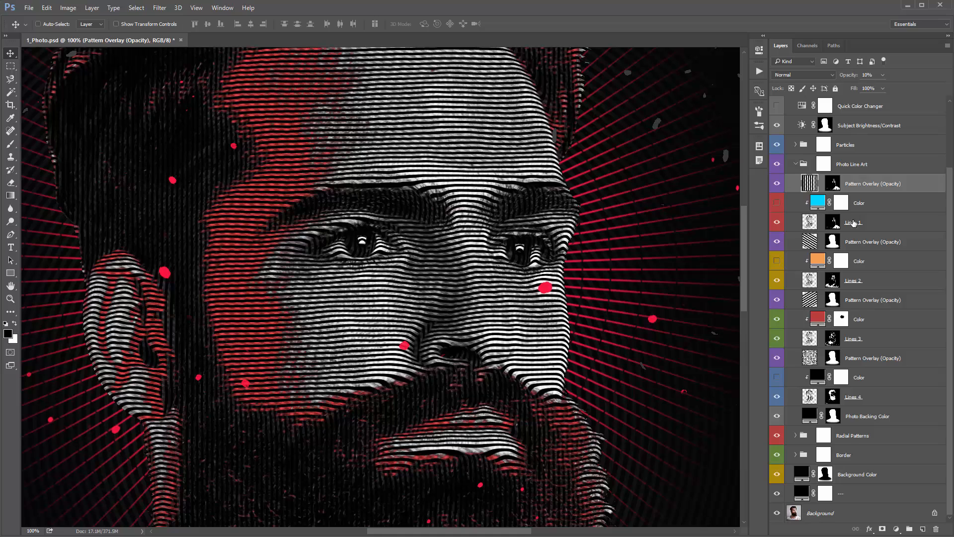
Try 65% opacity on the Pattern Overlay layer above Lines 2 and return it to 30%
click(858, 242)
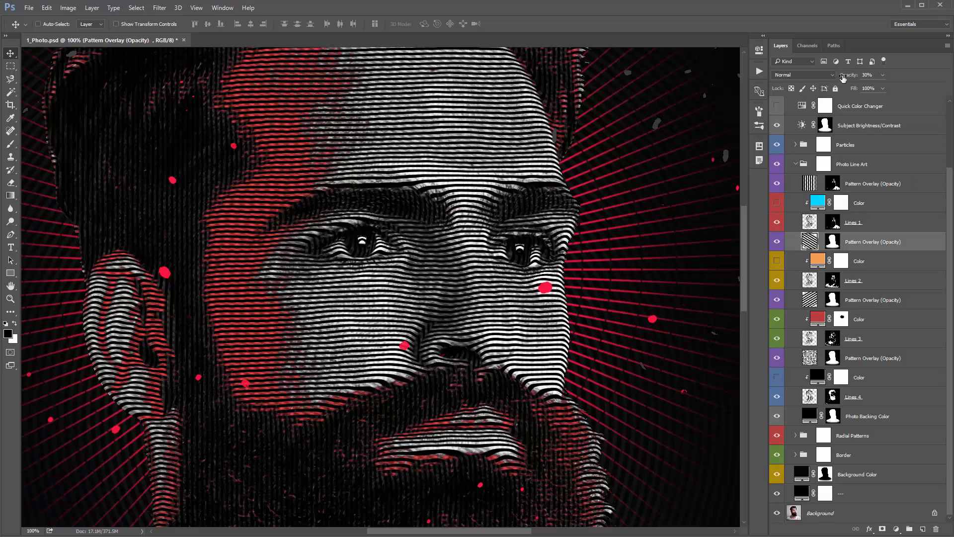
drag(844, 78, 860, 80)
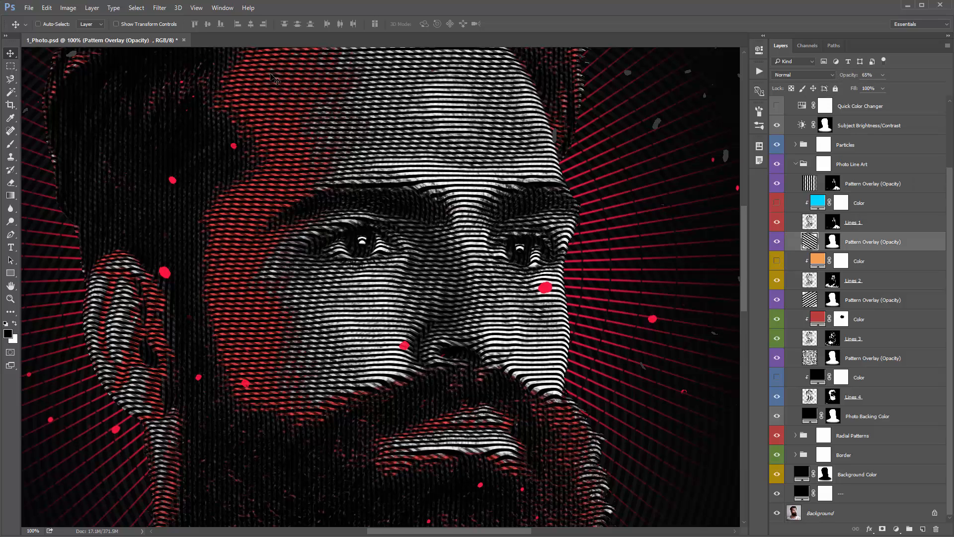
drag(852, 75, 658, 90)
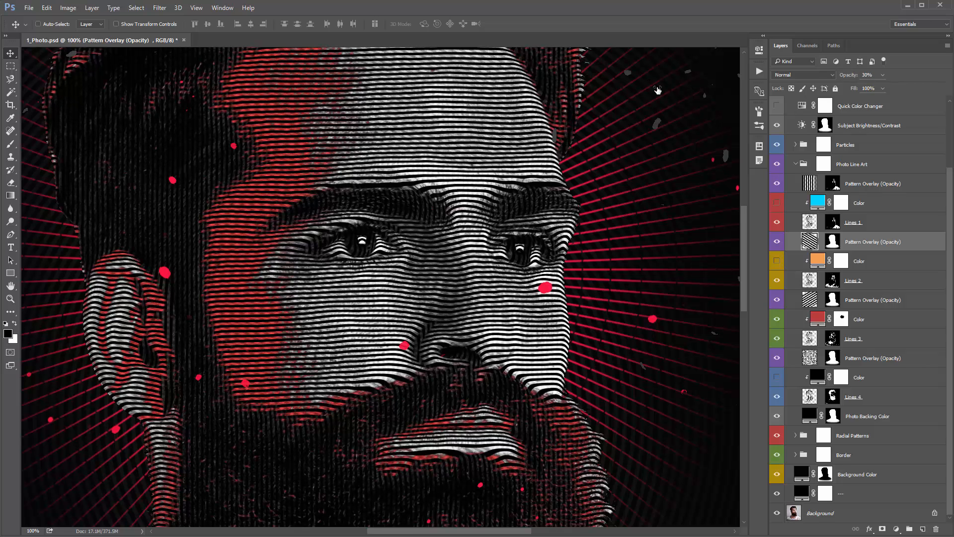
key(ctrl+0)
Collapse the Photo Line Art group, compare the image with and without Radial Patterns, and select the Radial Pattern layer inside that group
click(808, 169)
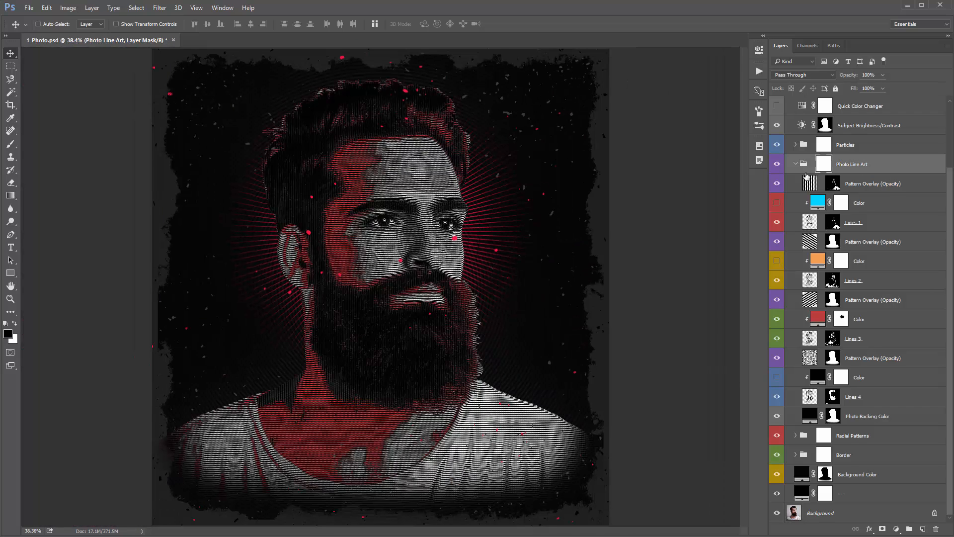
click(796, 165)
click(876, 258)
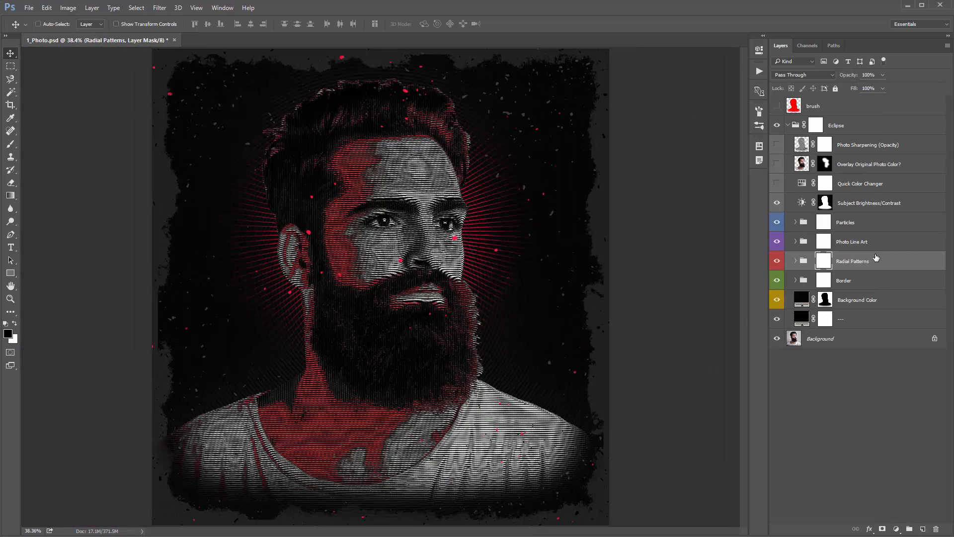
click(778, 262)
click(777, 262)
click(796, 261)
click(854, 280)
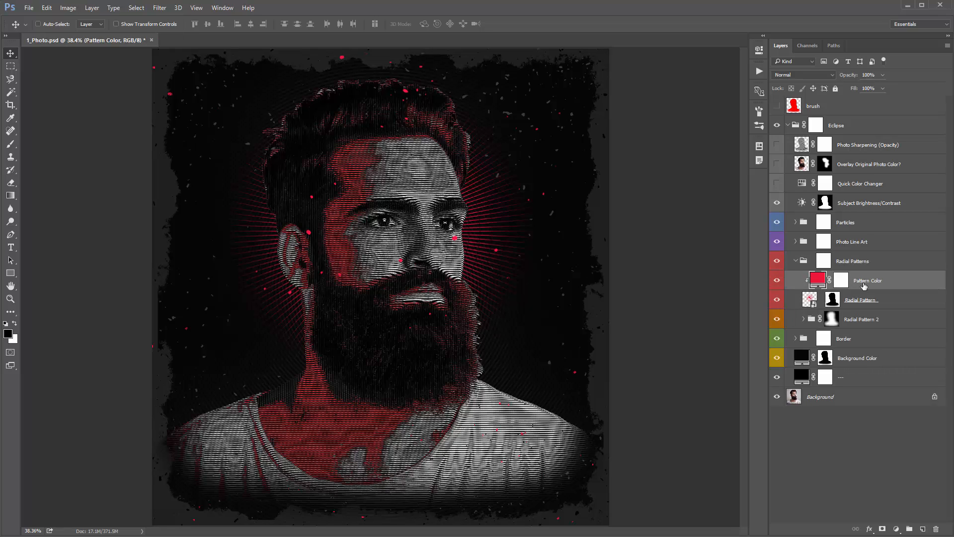
click(869, 300)
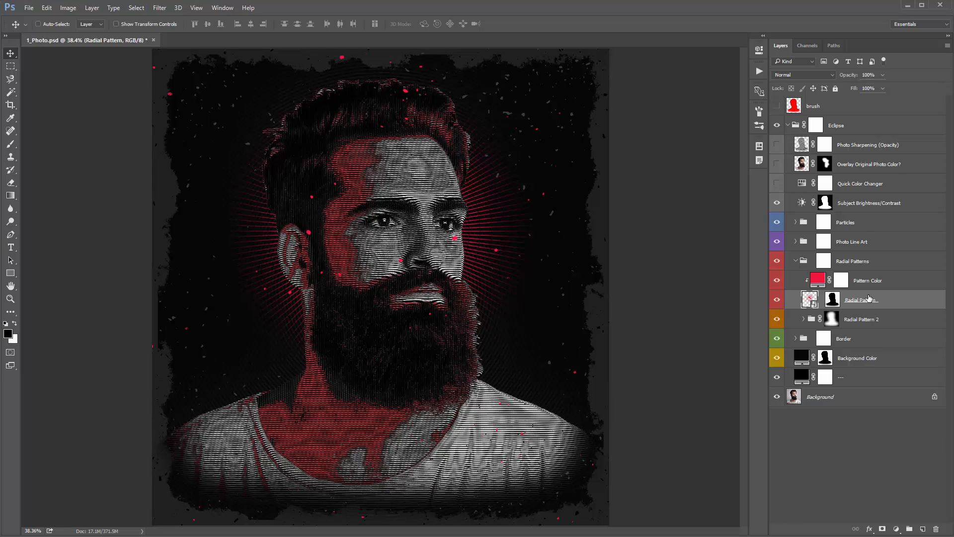
key(b)
right_click(251, 134)
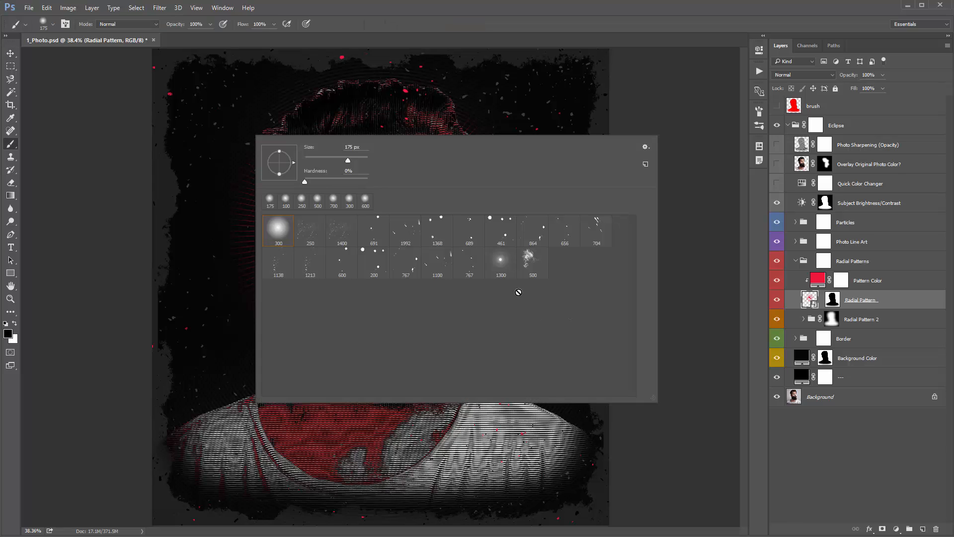
key(Escape)
key(v)
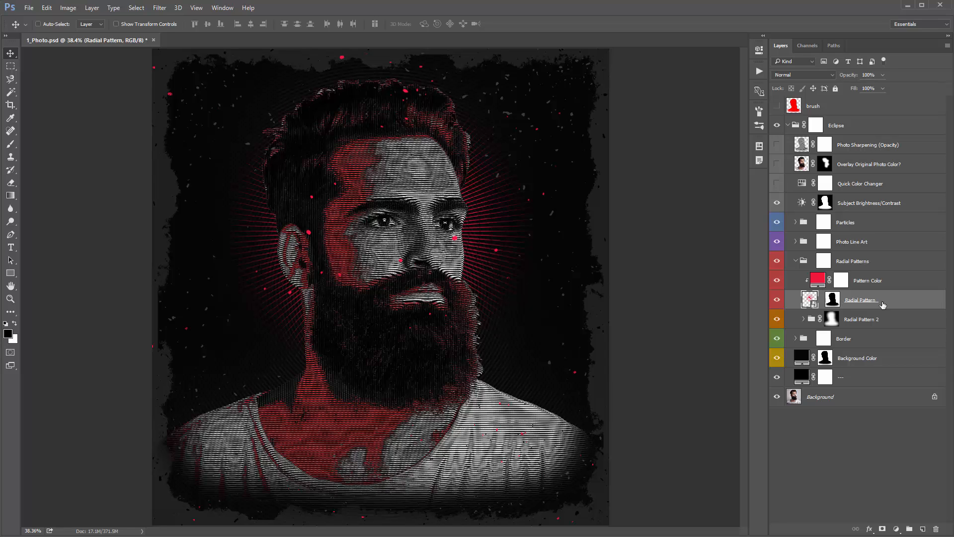
Enlarge the Radial Pattern layer around its center to about 157% with Free Transform and apply it
key(ctrl+minus)
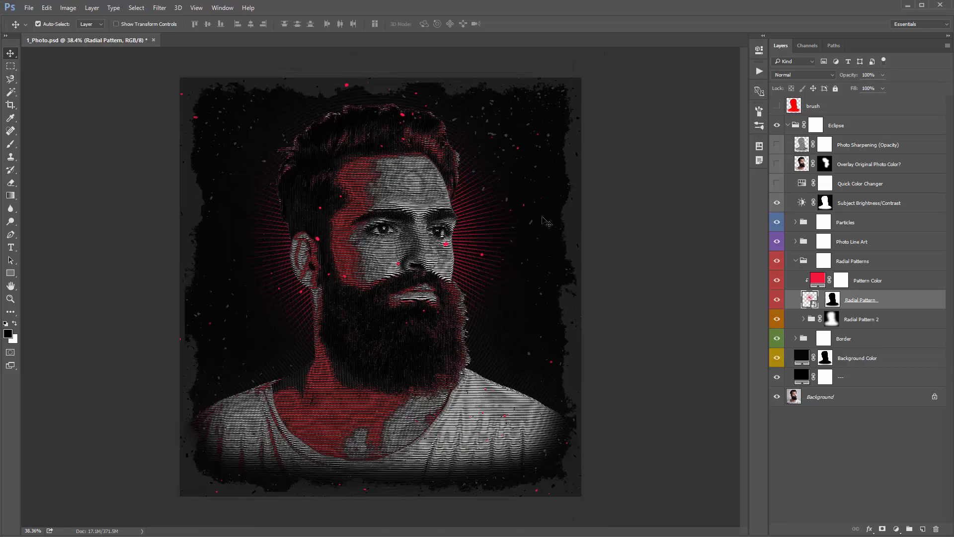
key(ctrl+t)
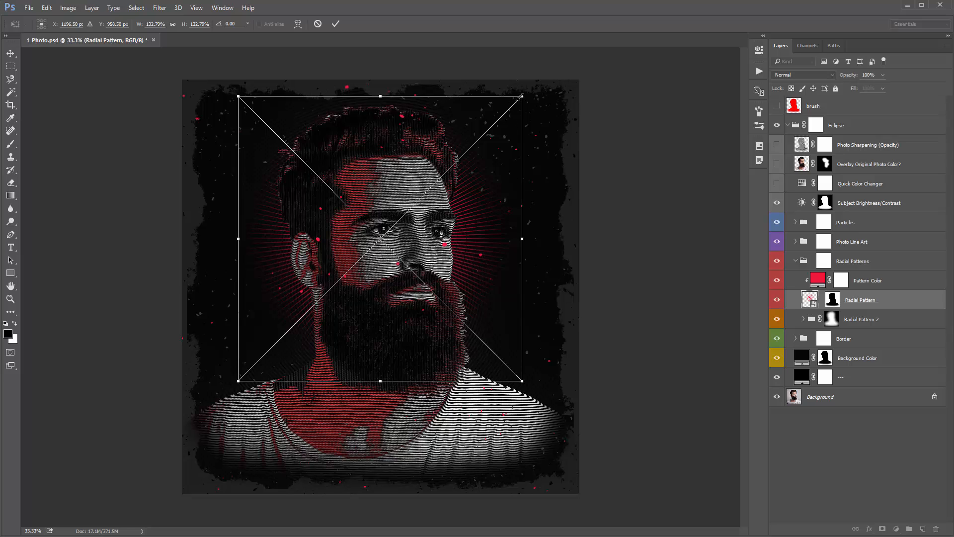
drag(519, 98, 562, 88)
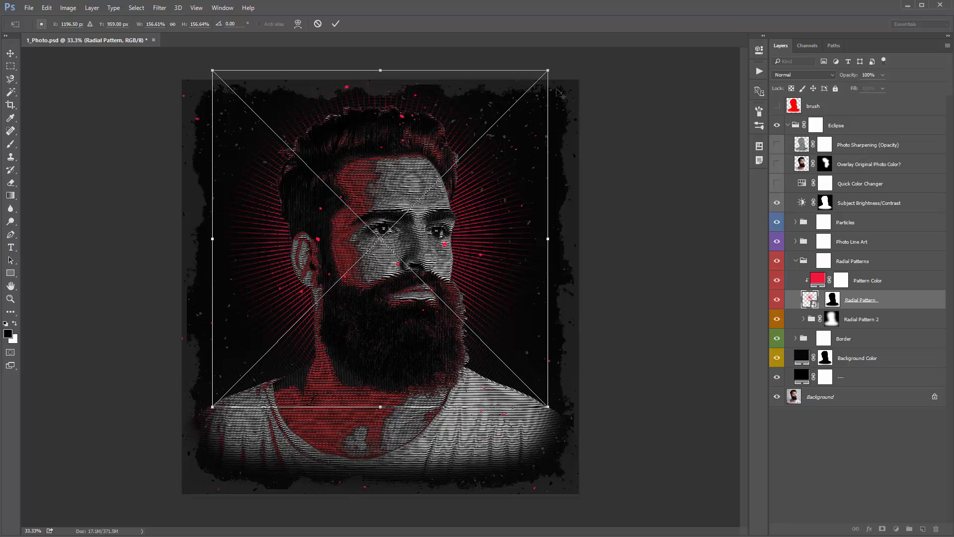
key(Return)
Reposition the Radial Pattern slightly lower behind the head, undoing the trial move that shifts it too far
drag(430, 132, 430, 140)
key(ctrl+0)
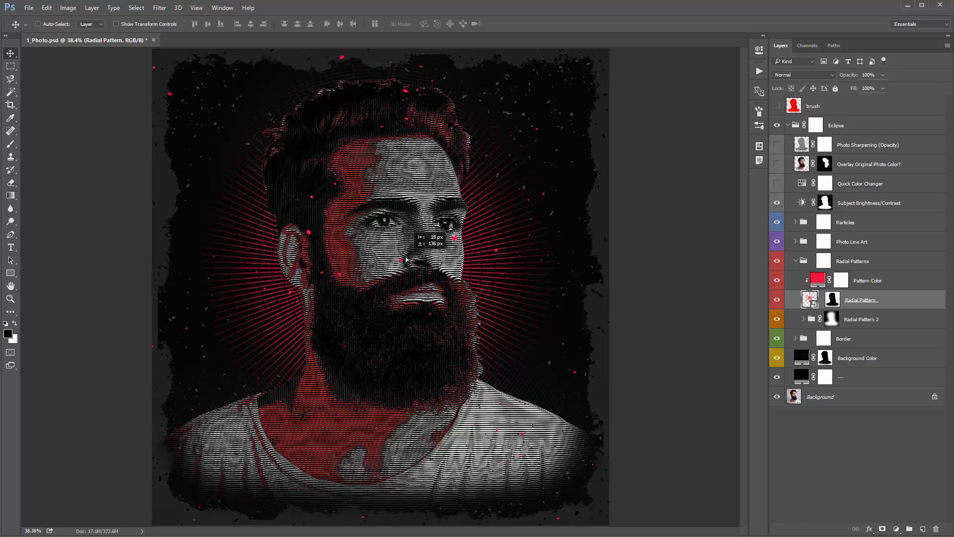
key(ctrl)
key(ctrl+z)
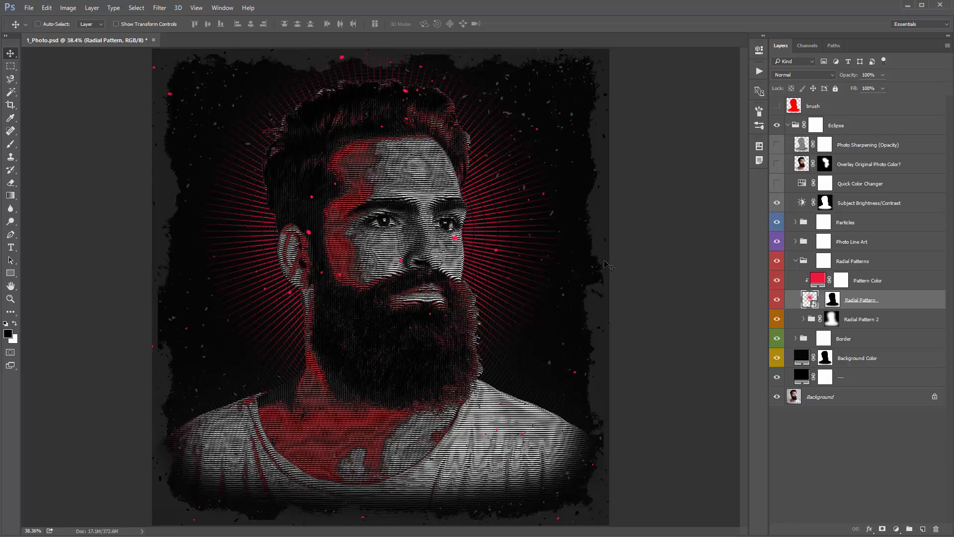
drag(438, 219, 445, 217)
Try blue and green hues on the Pattern Color layer above Radial Pattern and cancel the color change
click(869, 284)
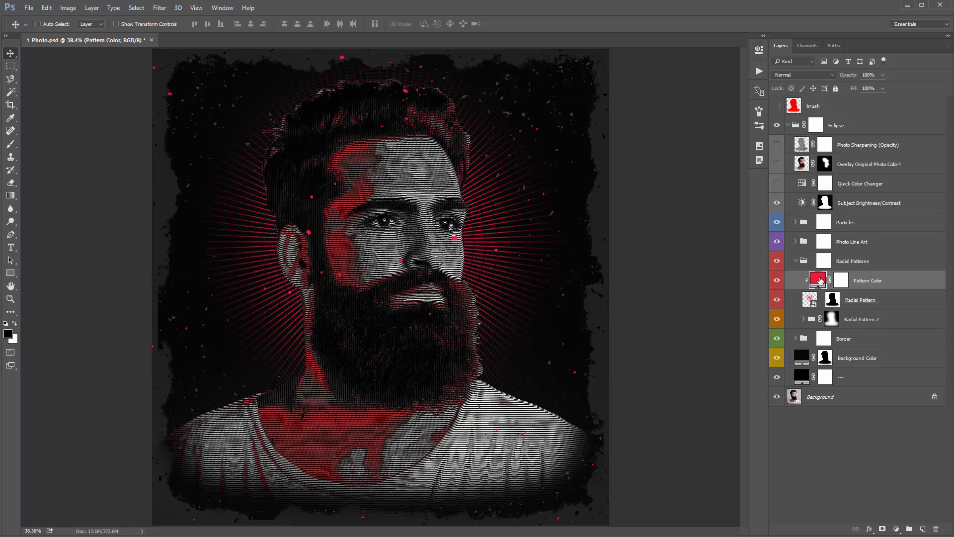
double_click(820, 280)
click(625, 165)
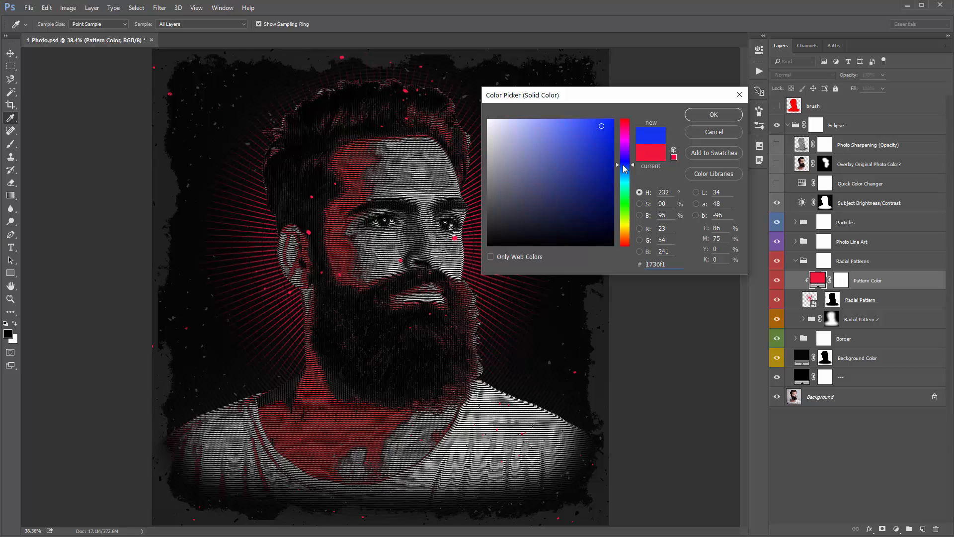
drag(625, 180, 619, 205)
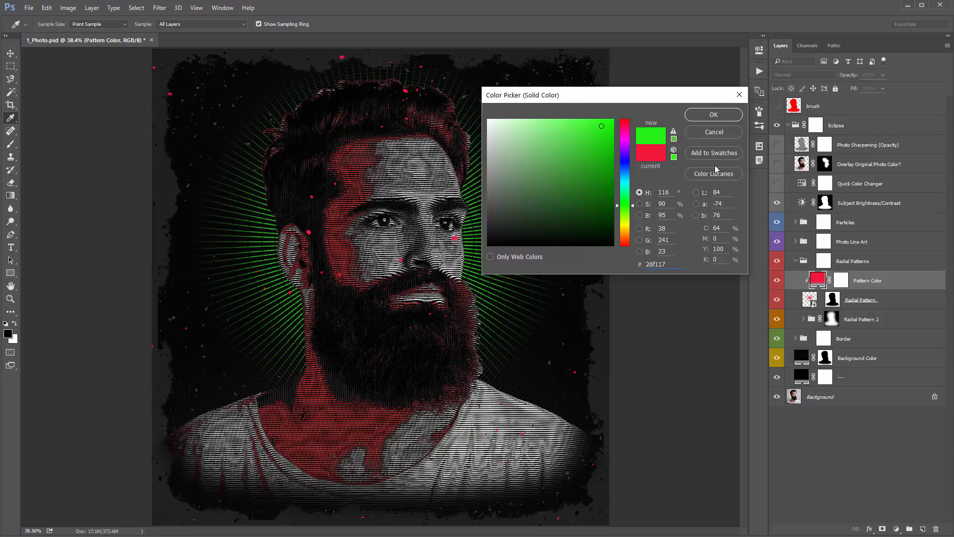
click(719, 133)
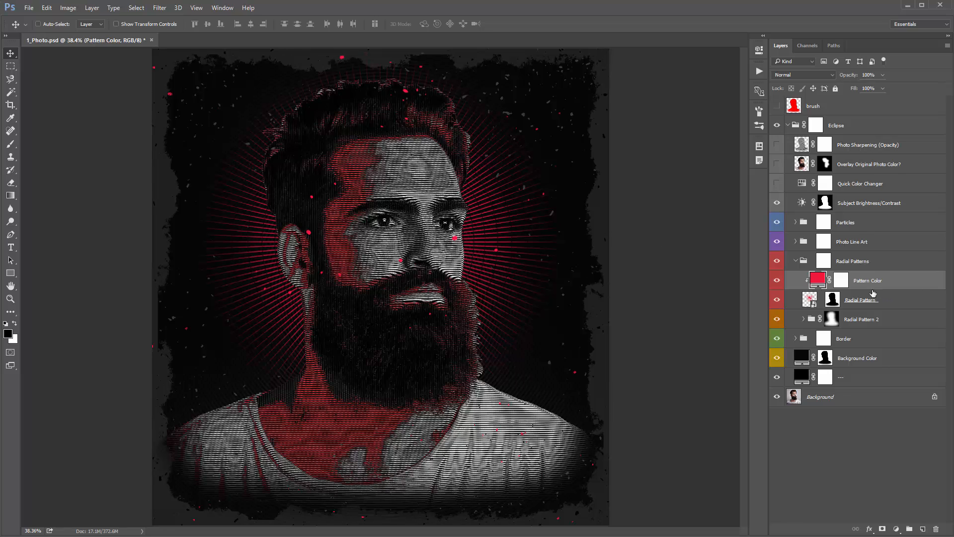
Place a duplicate of the Radial Pattern with its Pattern Color layer, scaled to about 92%, beside the beard above the shirt's shoulder
shift+click(882, 302)
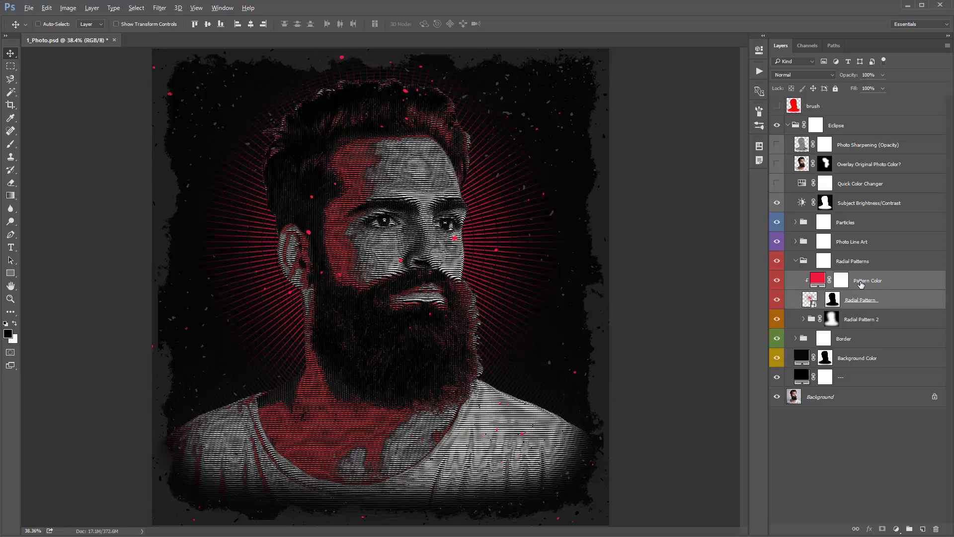
drag(862, 283, 865, 273)
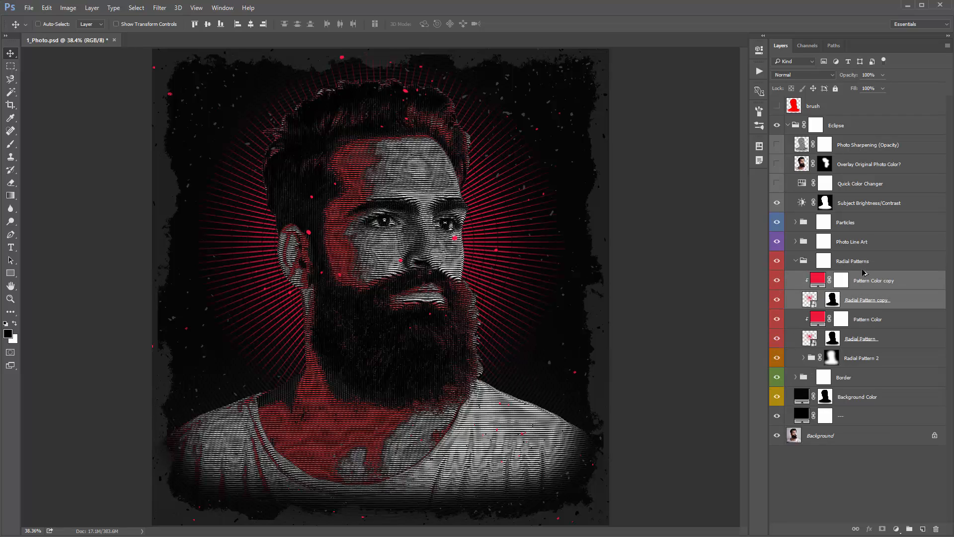
click(864, 300)
key(ctrl+t)
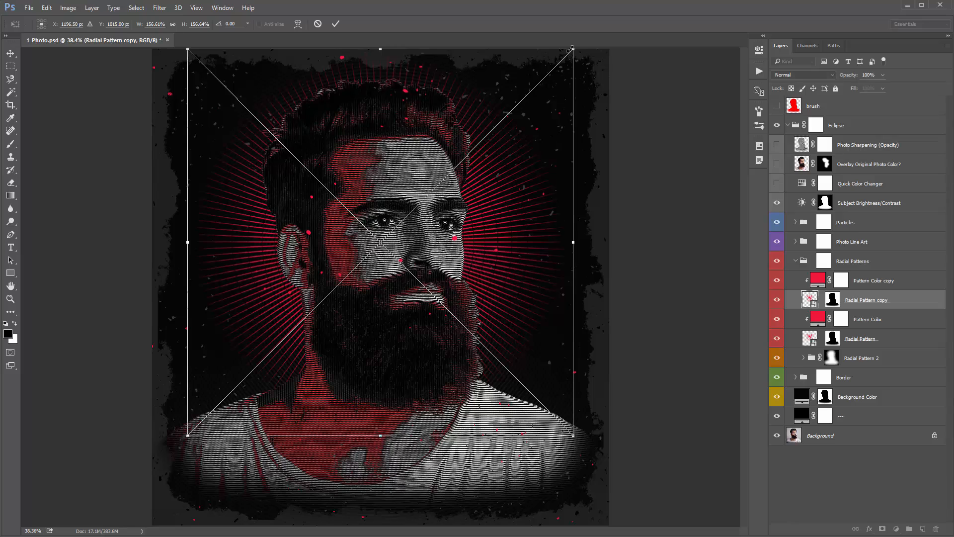
drag(572, 49, 494, 129)
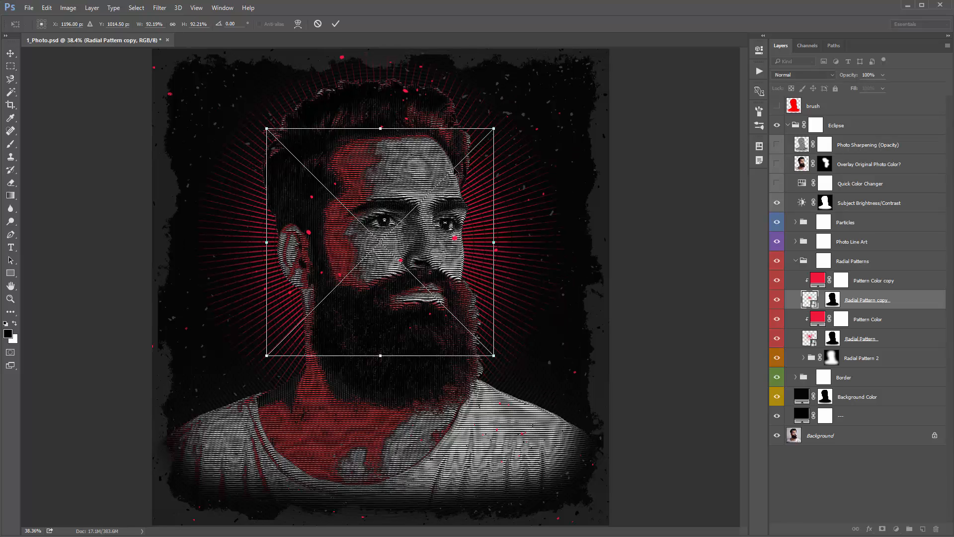
key(Return)
drag(411, 167, 499, 276)
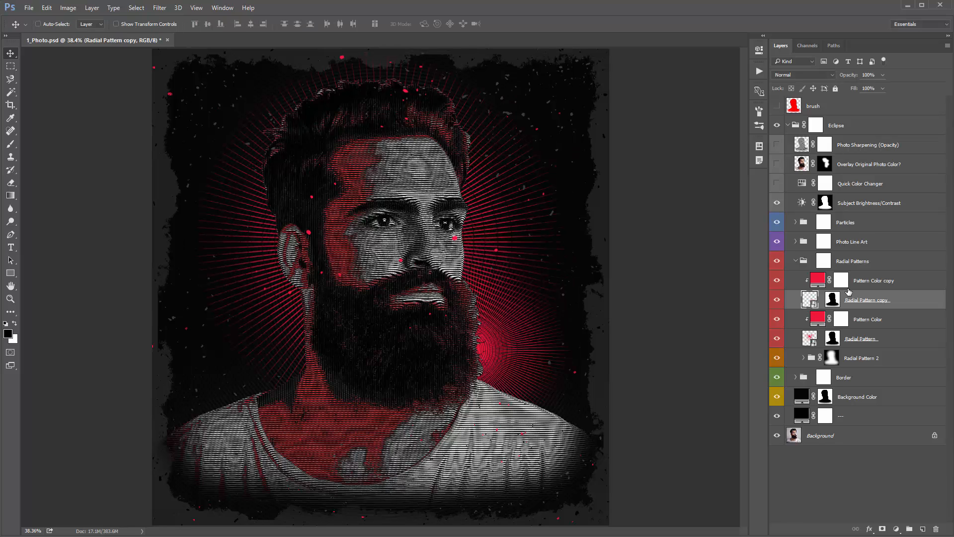
Try a turquoise color (17f1c5) on the duplicated radial pattern, cancel it, and delete both duplicate layers
double_click(815, 282)
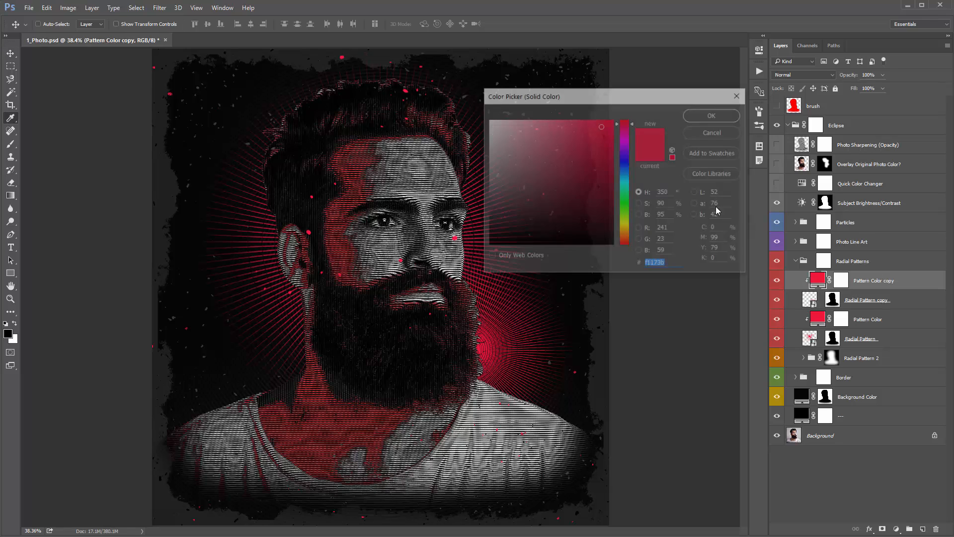
drag(625, 121, 625, 187)
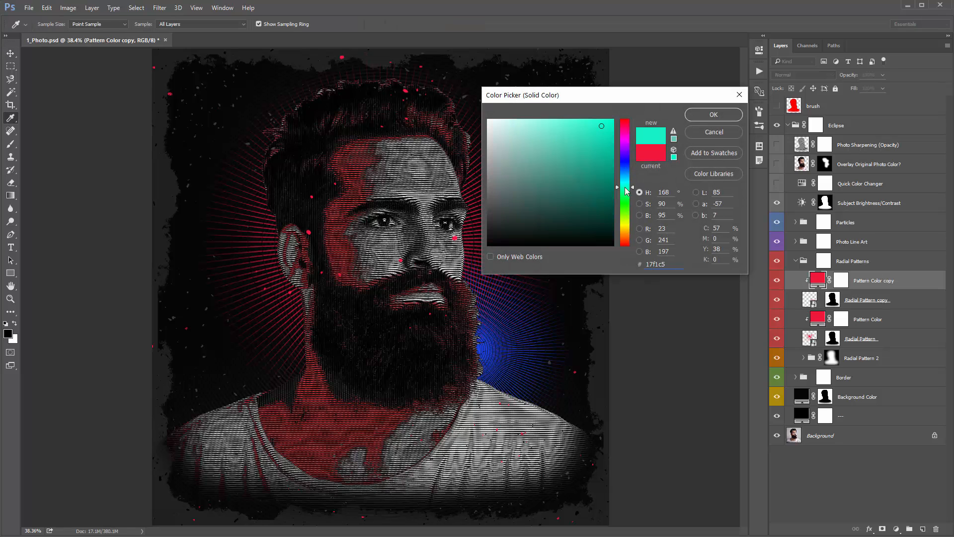
click(725, 133)
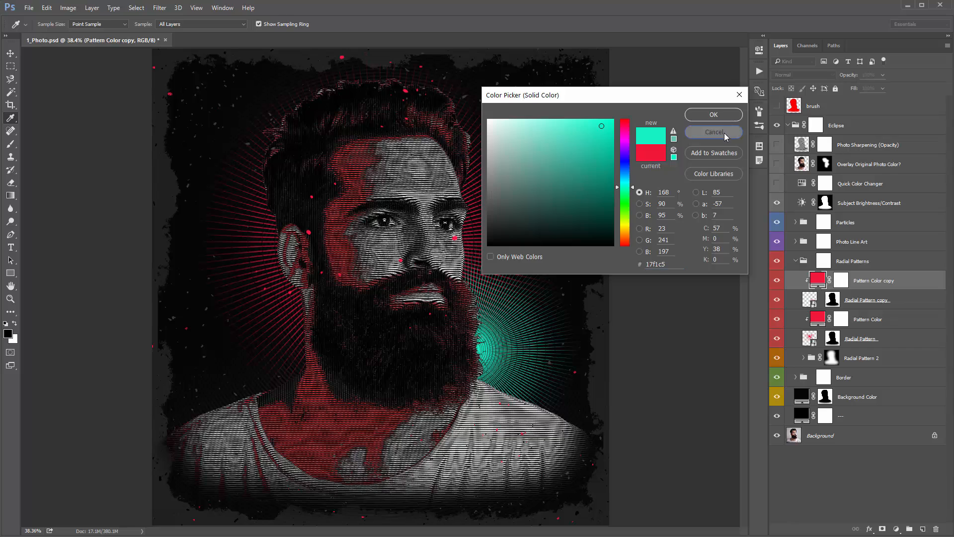
key(Delete)
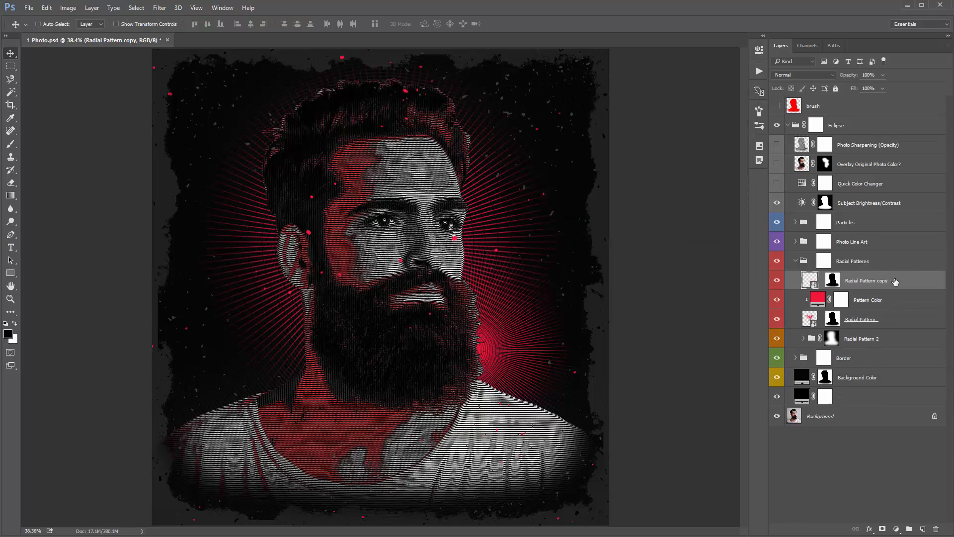
key(Delete)
Examine the Radial Pattern 2 group's background lines at 100% zoom with its visibility off and on, and expand the group
click(868, 324)
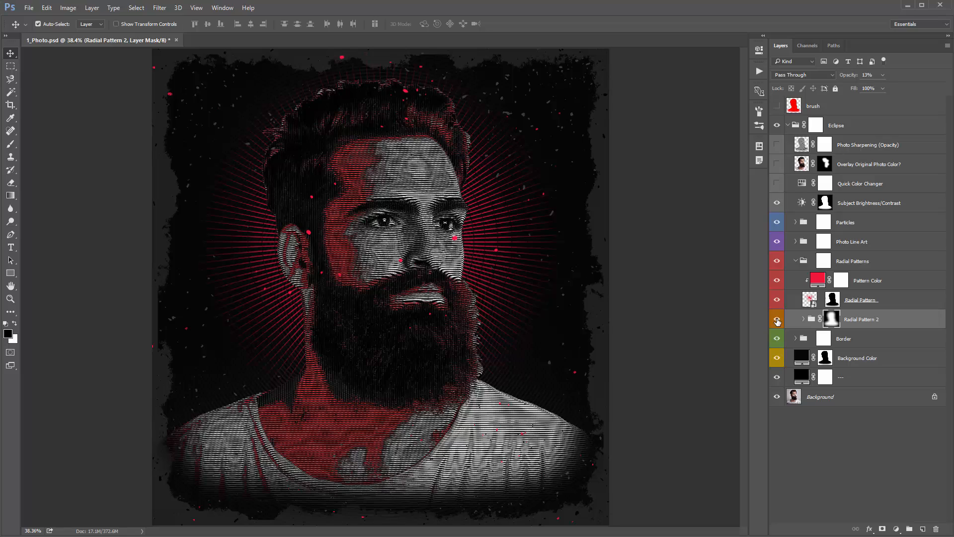
key(ctrl+1)
drag(469, 279, 235, 116)
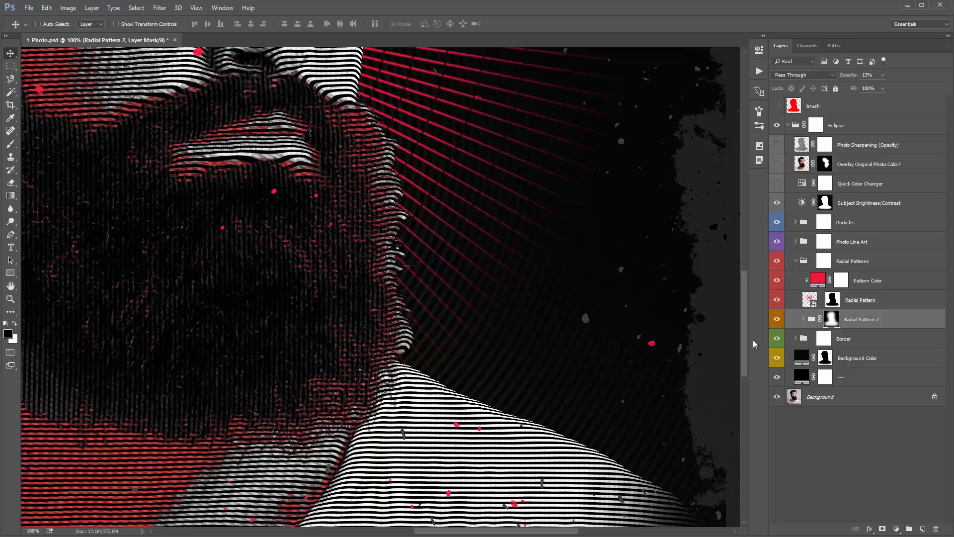
click(777, 319)
click(777, 319)
click(777, 319)
click(777, 319)
click(803, 319)
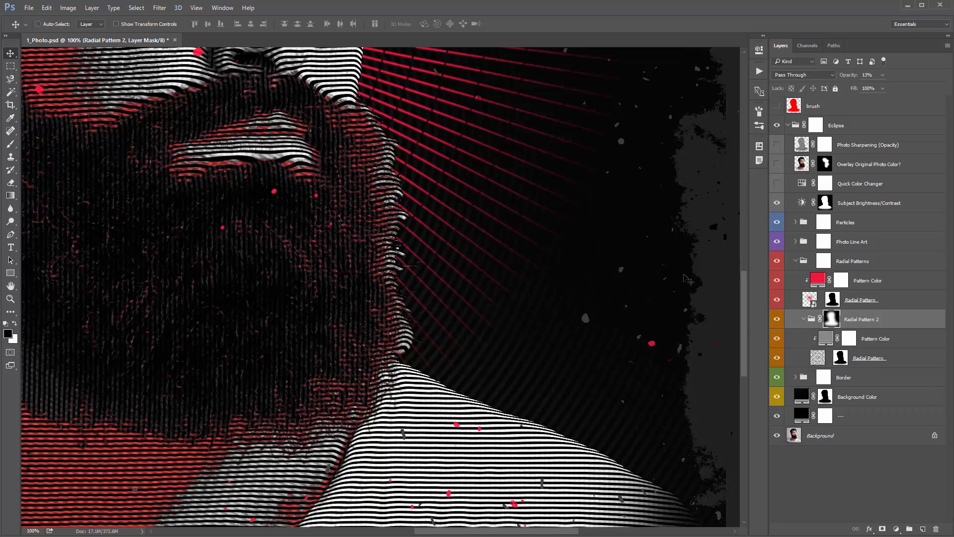
key(ctrl+0)
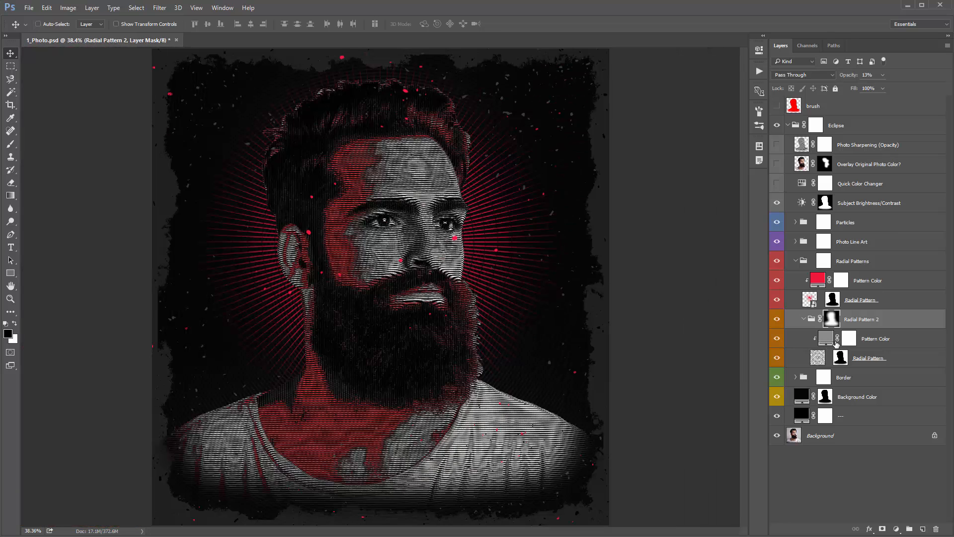
Try purple (b400ff) and green (00ff9c) on the Pattern Color layer inside Radial Pattern 2, and cancel the color change
double_click(823, 340)
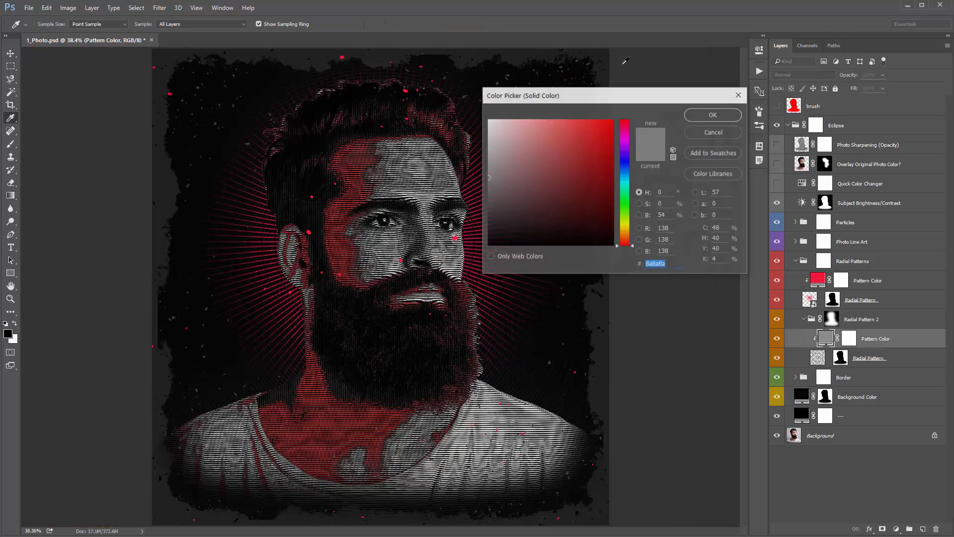
drag(605, 97, 627, 92)
click(654, 141)
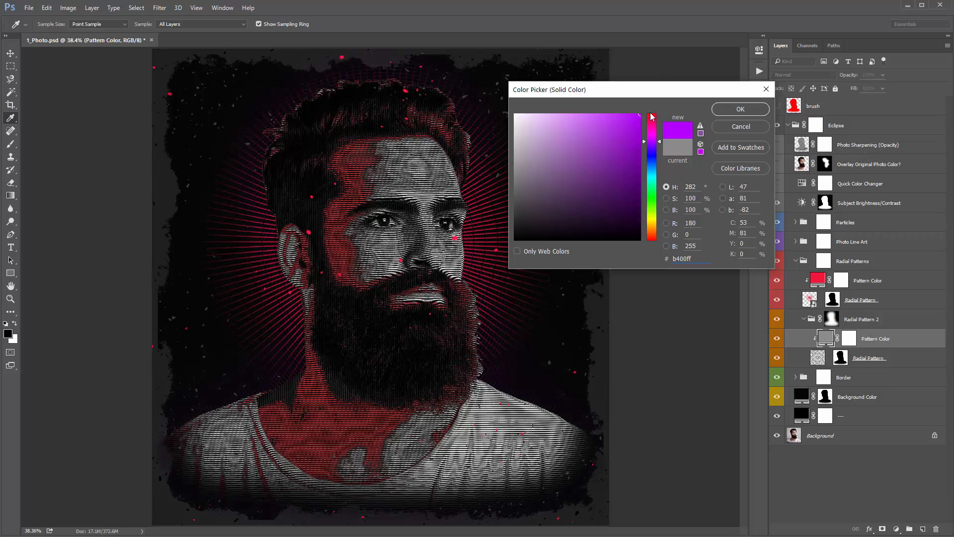
click(653, 170)
click(652, 186)
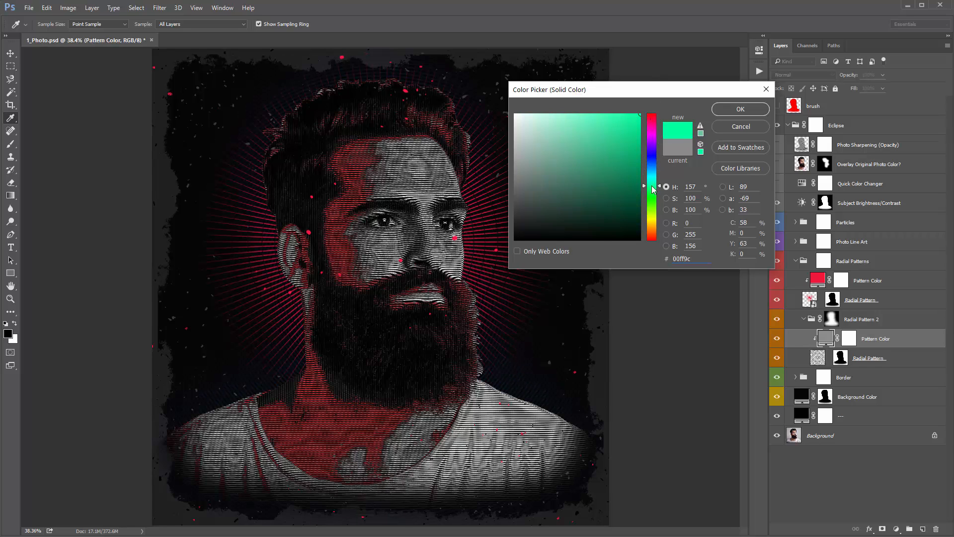
click(752, 127)
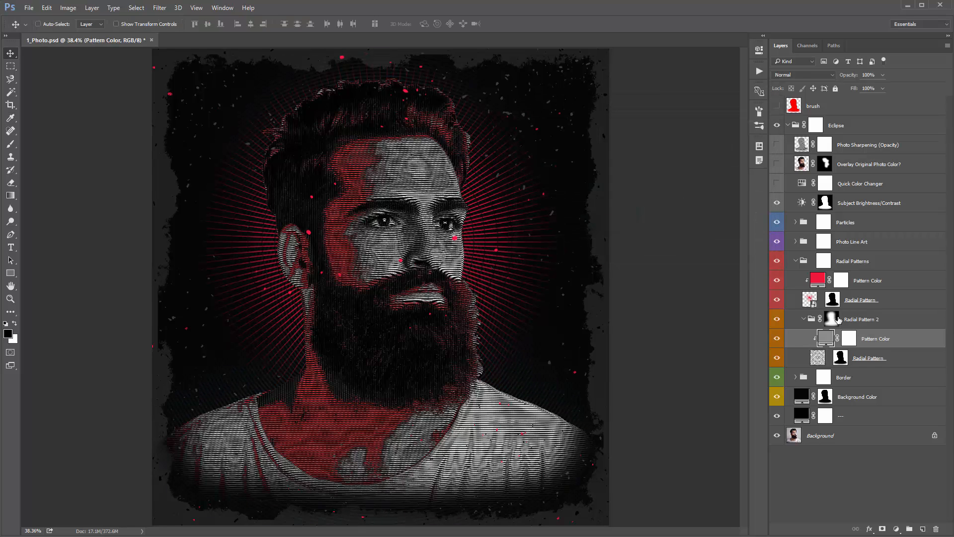
Collapse the Radial Pattern 2 and Radial Patterns groups, and compare the image with the Border group hidden and shown
click(807, 320)
click(806, 319)
click(795, 261)
click(867, 281)
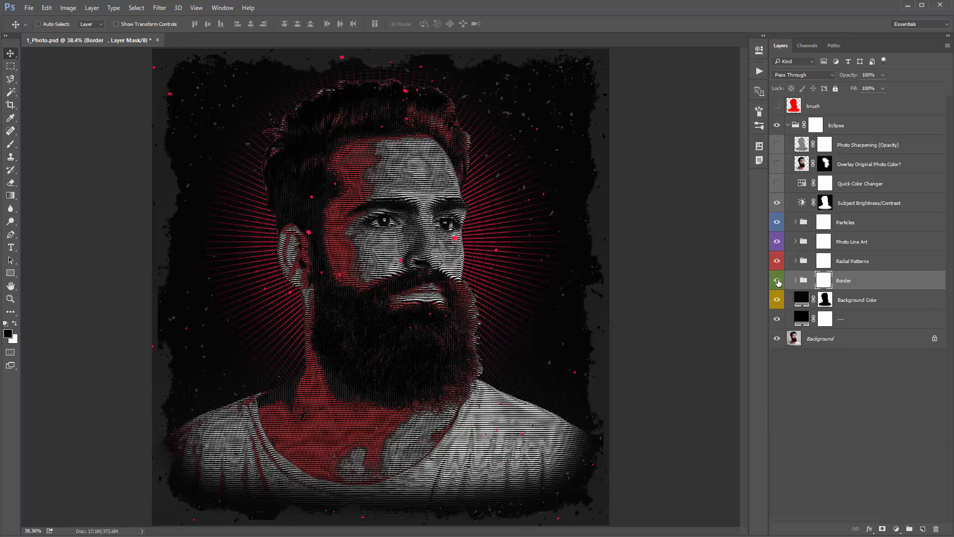
click(778, 281)
click(777, 282)
click(778, 281)
click(777, 281)
Try lighter gray and muted red tones on the Border Color layer, cancel the change, and recheck the image without the Border group
click(796, 281)
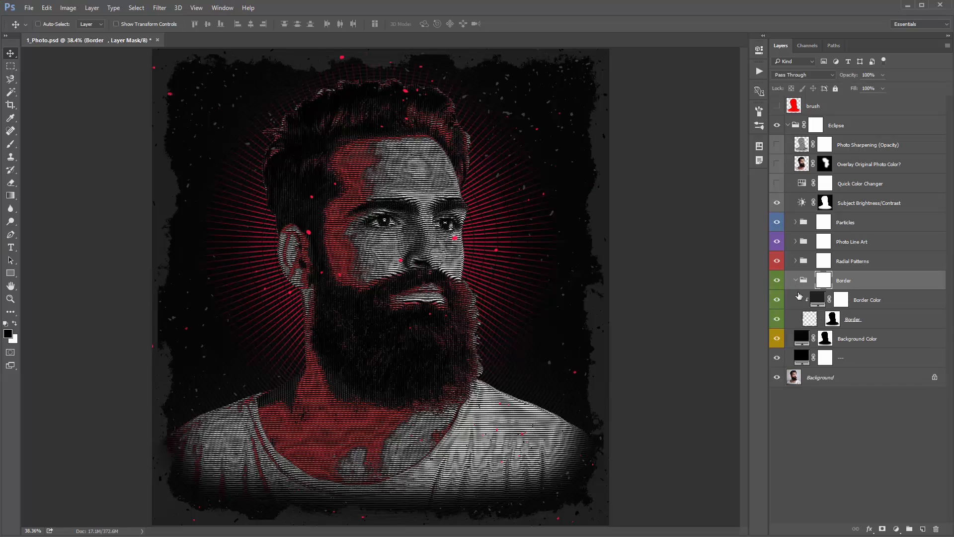
double_click(818, 299)
click(515, 182)
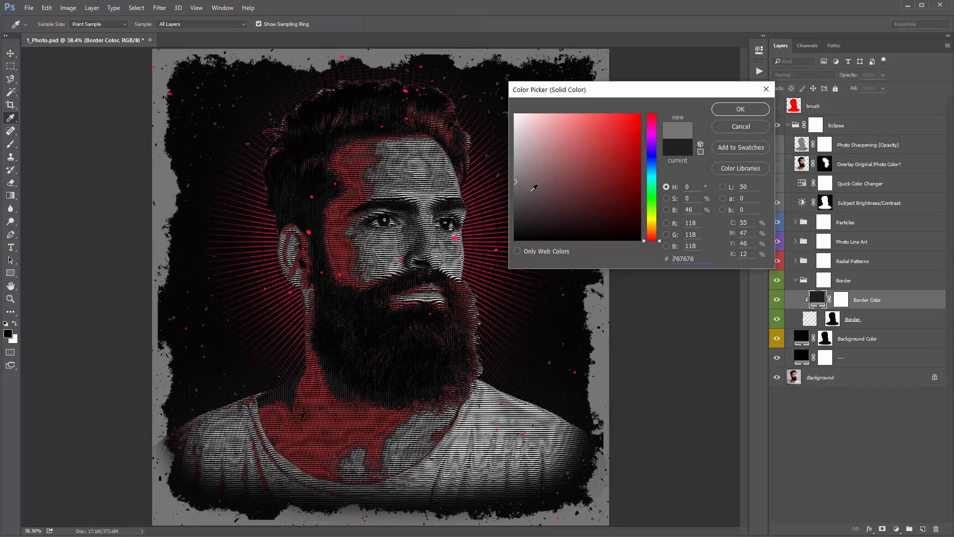
drag(592, 187, 453, 186)
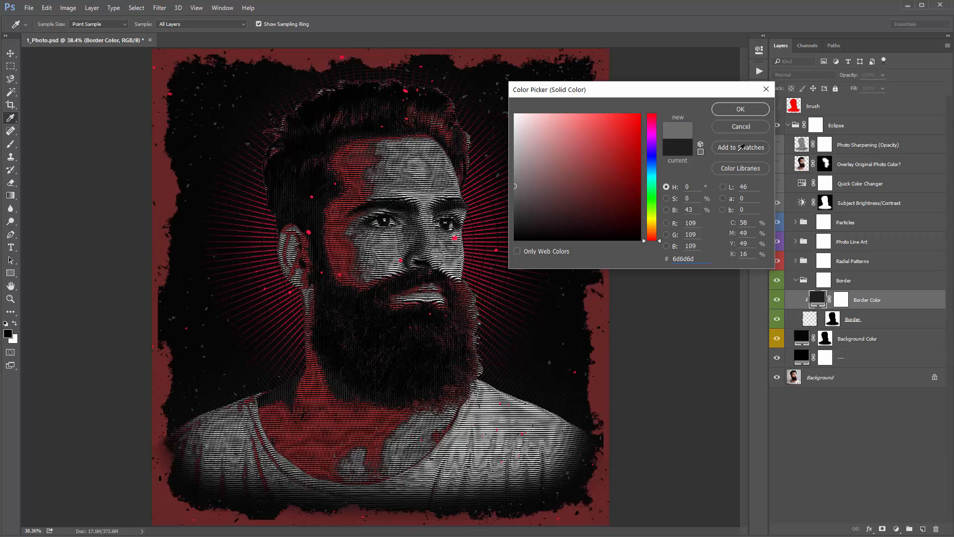
click(743, 125)
click(797, 281)
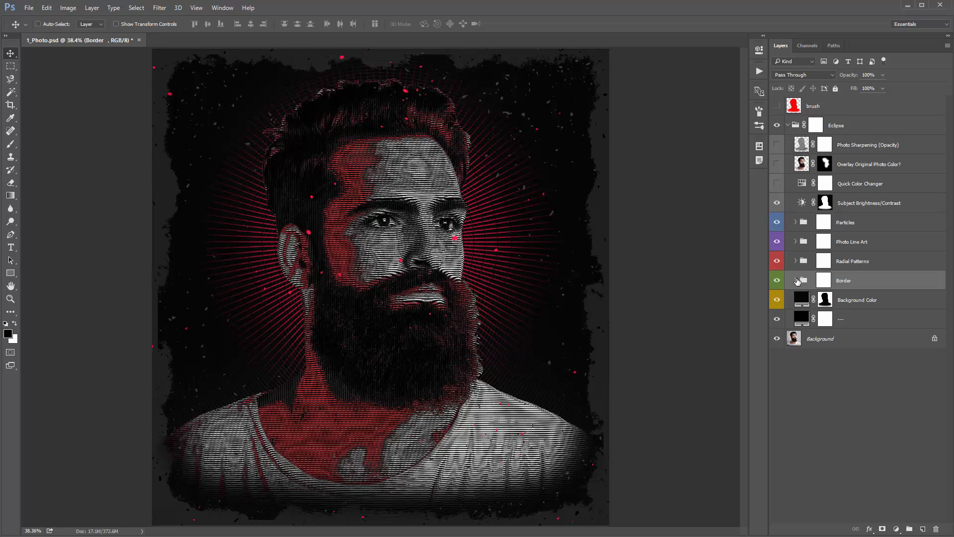
click(778, 281)
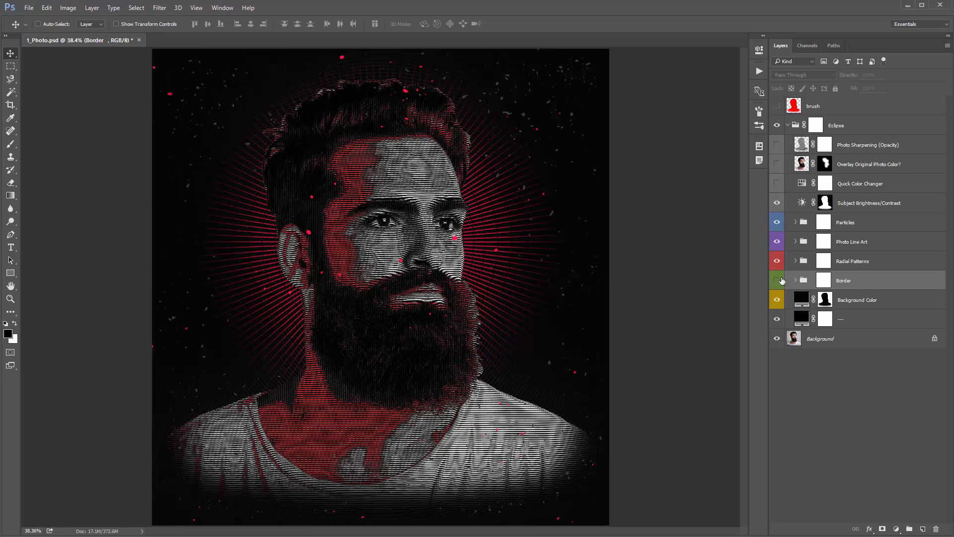
click(778, 281)
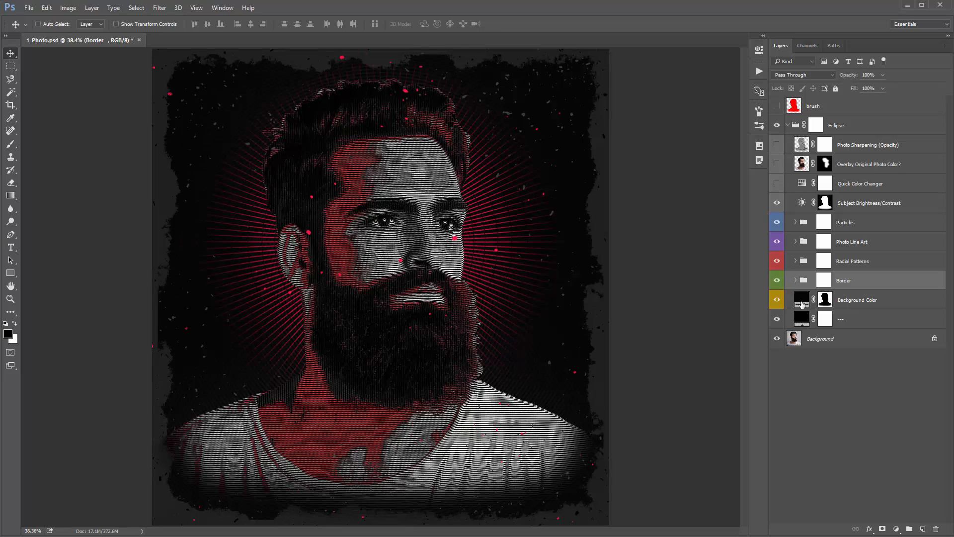
Try a medium gray (717171) on the Background Color layer and cancel the color change
double_click(801, 299)
click(442, 180)
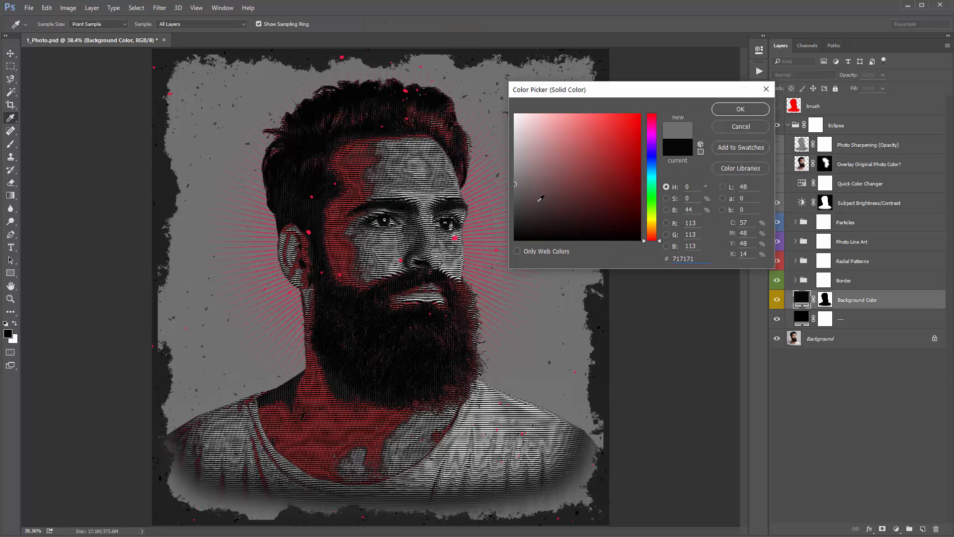
click(732, 126)
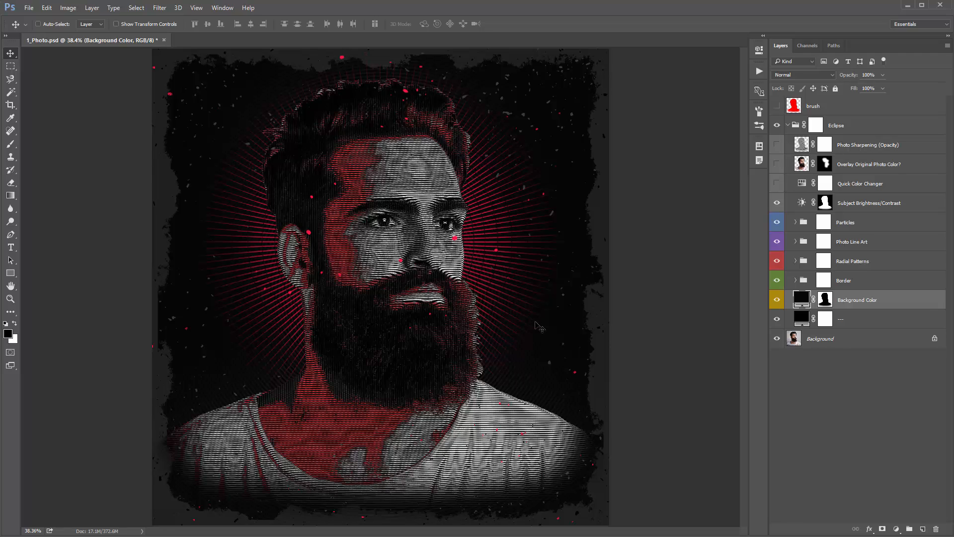
Isolate the line art portrait on transparency by hiding Background Color, the --- fill, Background, Border, Radial Patterns and Particles
click(776, 302)
drag(776, 319, 776, 339)
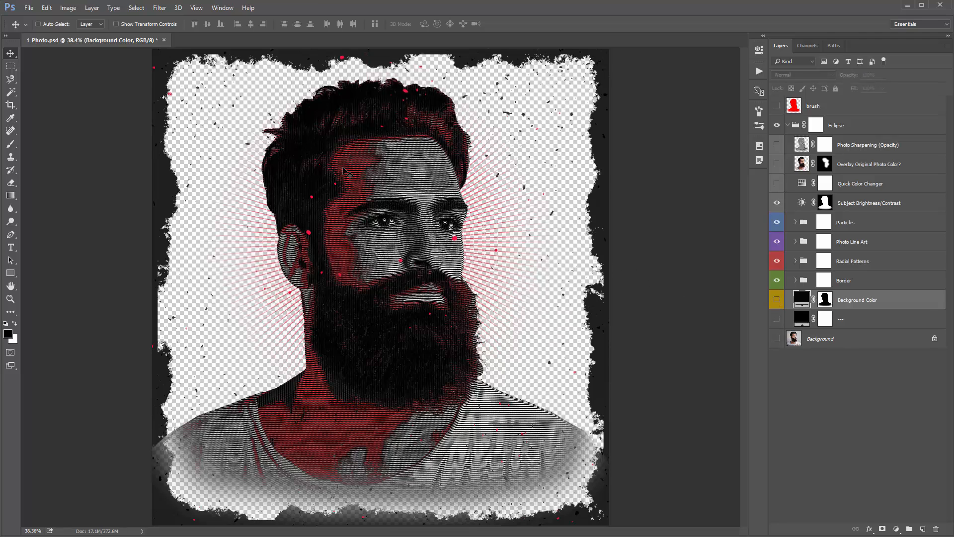
click(823, 280)
click(776, 280)
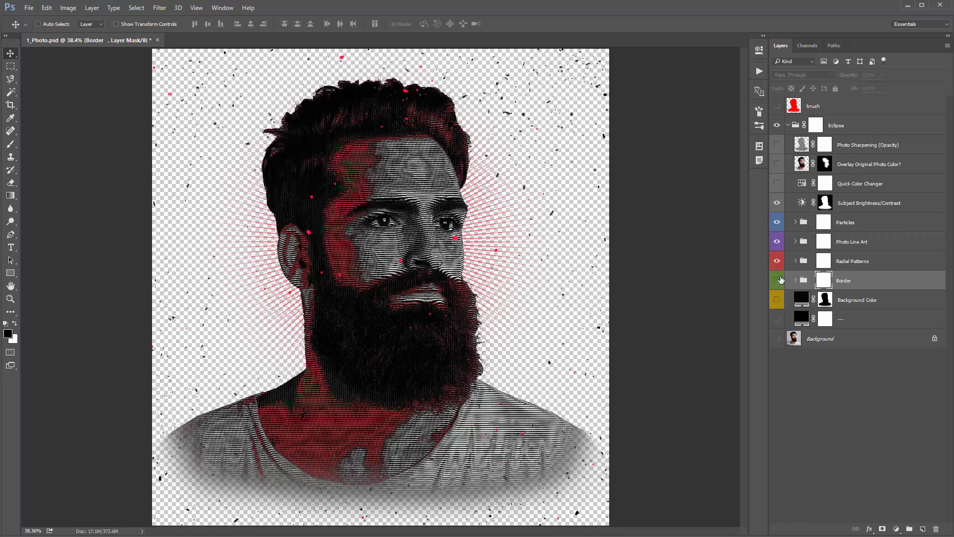
click(777, 263)
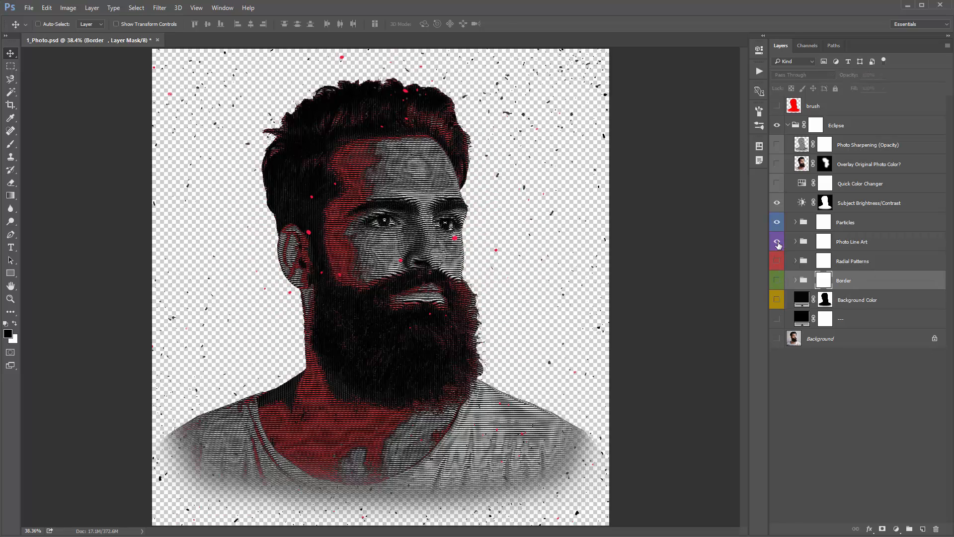
click(779, 222)
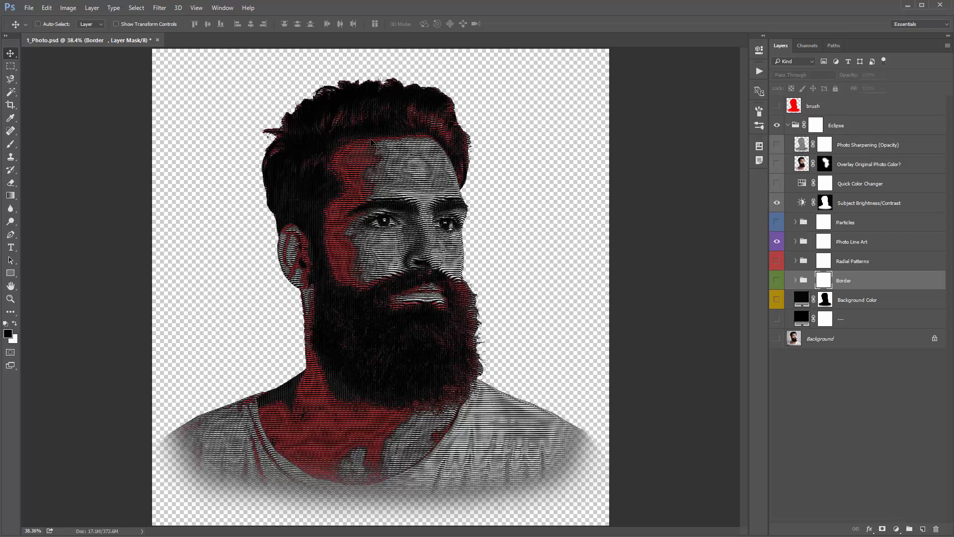
Show the hidden layers and groups again, and preview the effect over the original photo background without the two black fills
drag(781, 280, 769, 227)
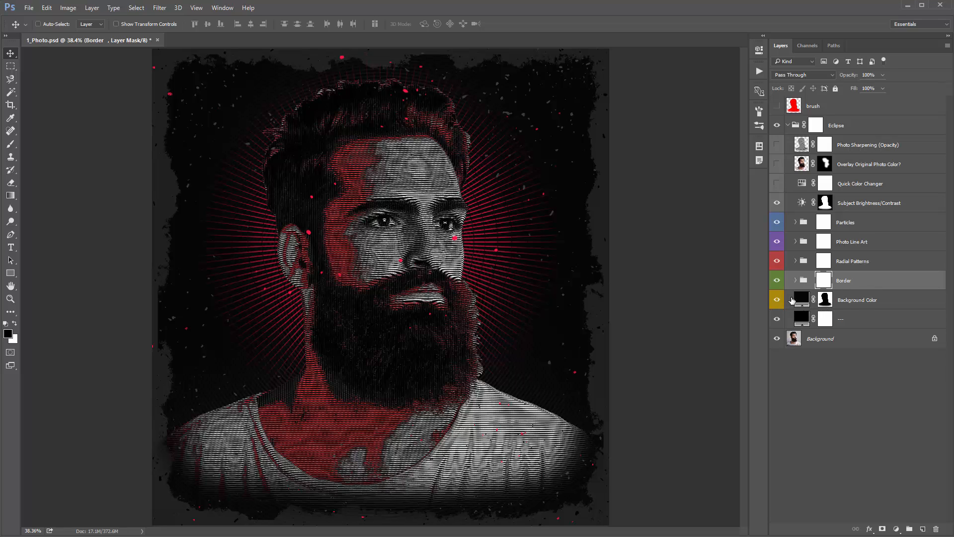
drag(778, 301, 779, 320)
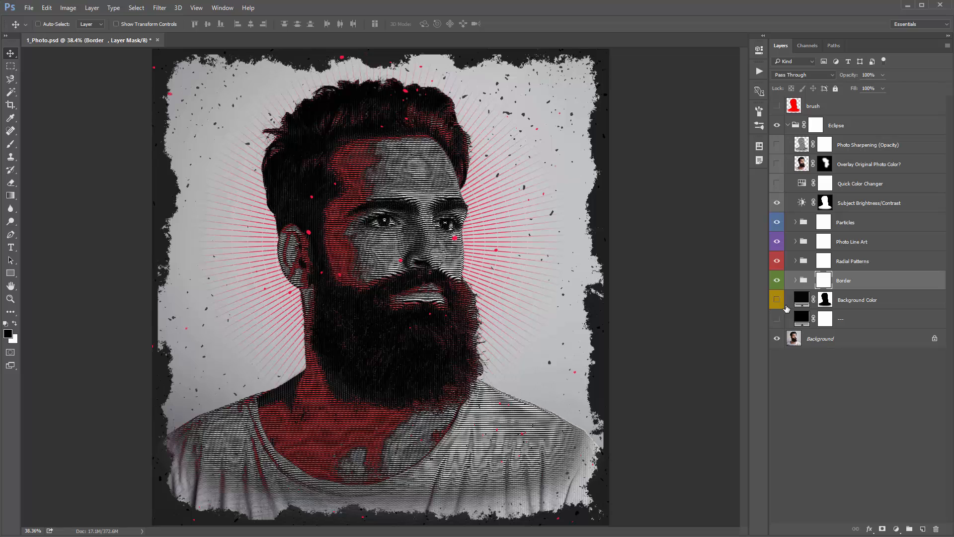
drag(777, 300, 776, 319)
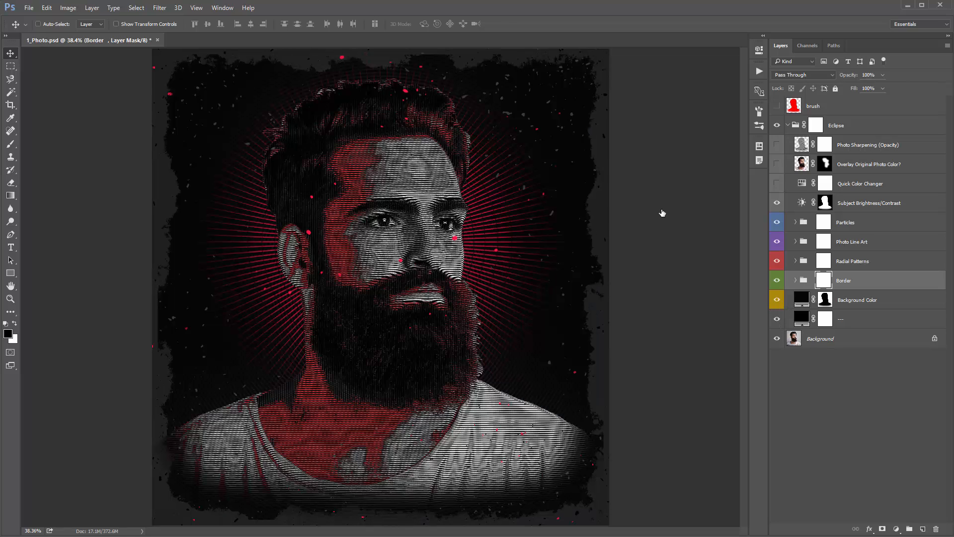
Paint black on the Eclipse group's mask over the ear-side face and hair, shirt and surrounding background, and disable the mask
click(839, 129)
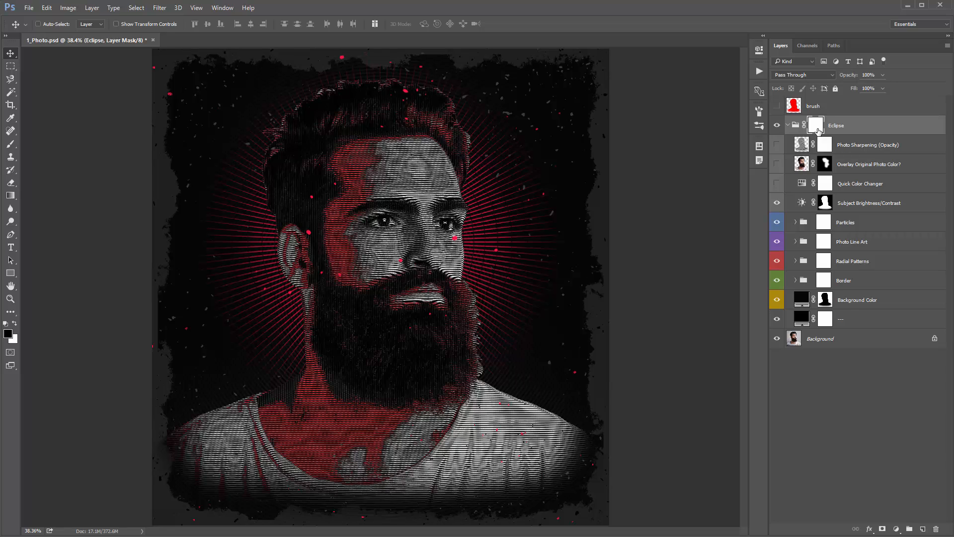
key(b)
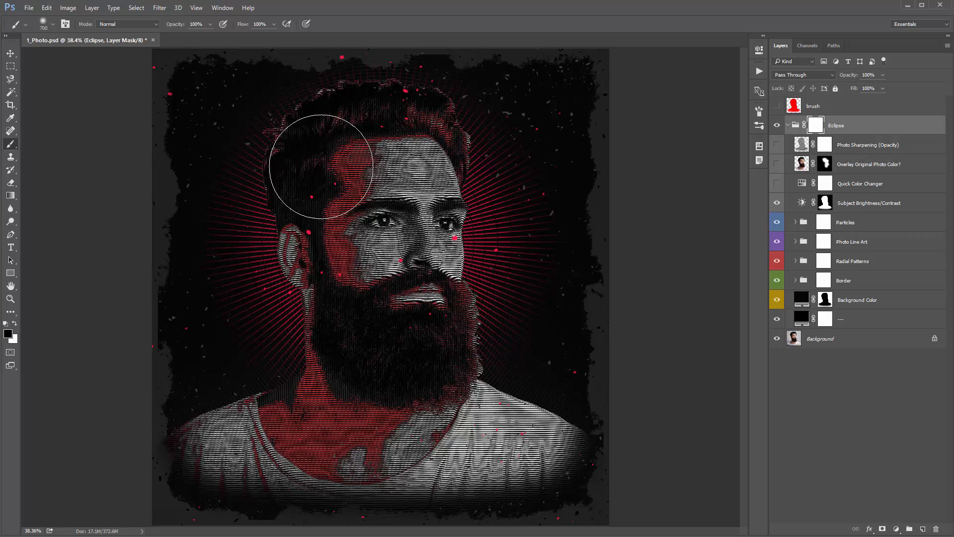
mouse_move(305, 159)
mouse_down()
mouse_move(322, 139)
mouse_move(298, 194)
mouse_move(354, 290)
mouse_move(334, 304)
mouse_move(337, 341)
mouse_move(273, 383)
mouse_move(238, 358)
mouse_up()
mouse_move(490, 366)
mouse_down()
mouse_move(611, 441)
mouse_move(489, 508)
mouse_move(103, 473)
mouse_up()
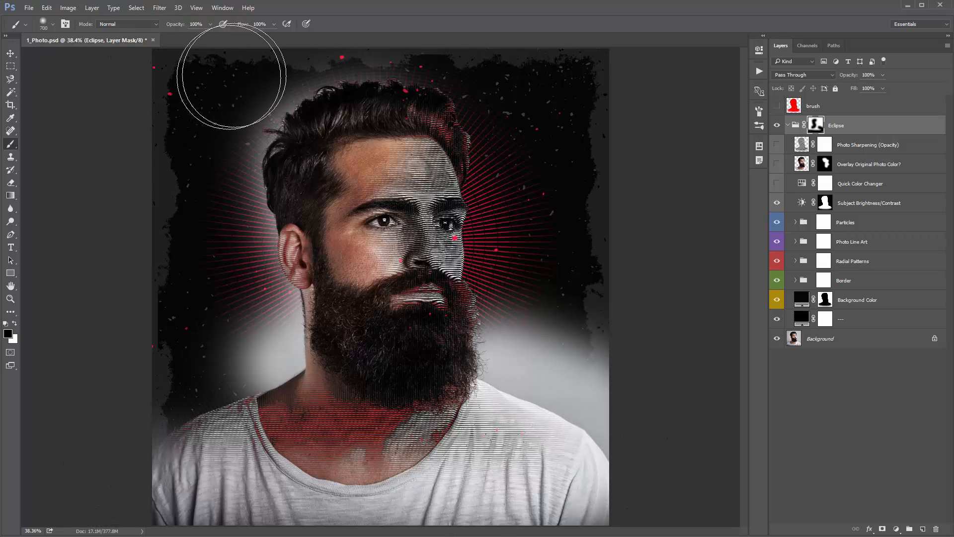
mouse_move(344, 64)
mouse_down()
mouse_move(128, 330)
mouse_move(203, 362)
mouse_move(259, 299)
mouse_move(263, 233)
mouse_up()
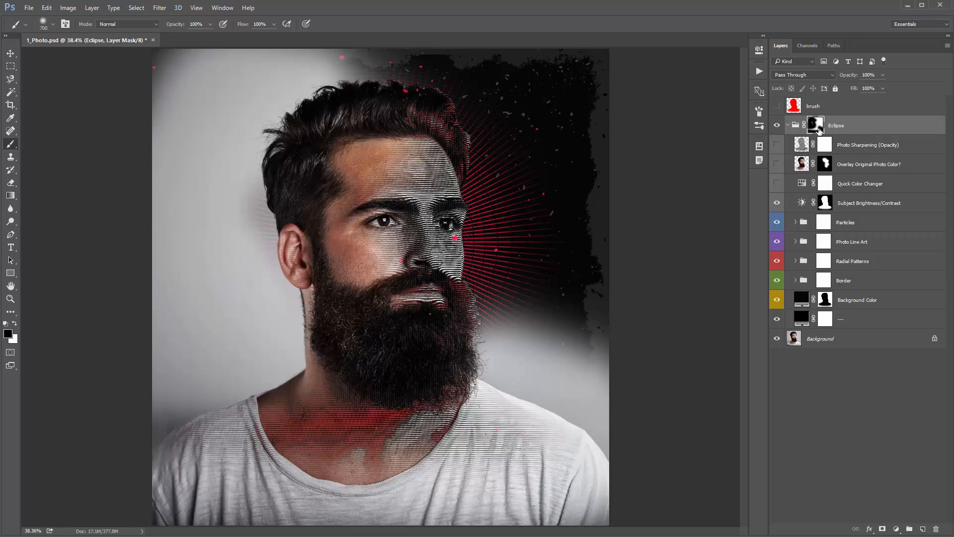
shift+click(817, 128)
key(v)
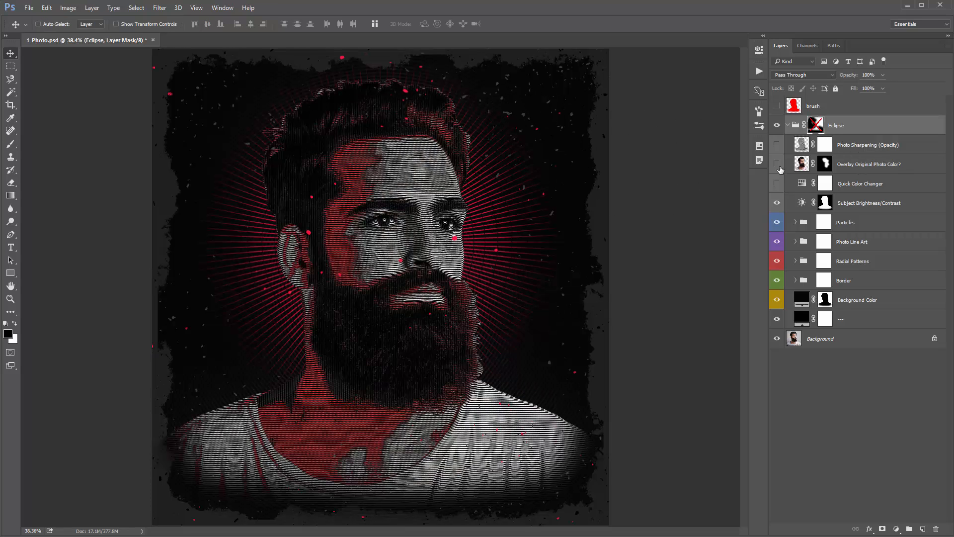
Show the Photo Sharpening (Opacity) and Quick Color Changer layers, leave Overlay Original Photo Color? hidden, and compare Eclipse with the original photo
drag(779, 166, 778, 148)
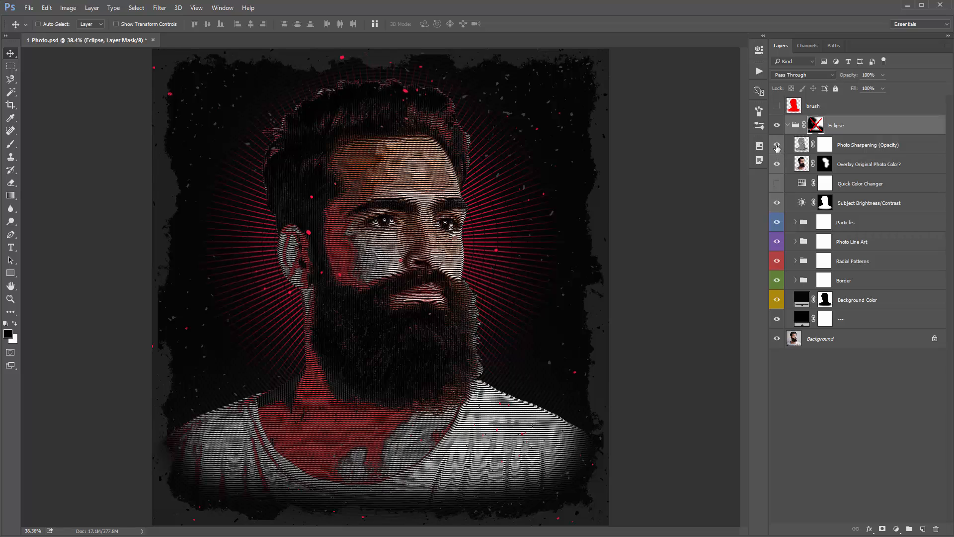
click(778, 164)
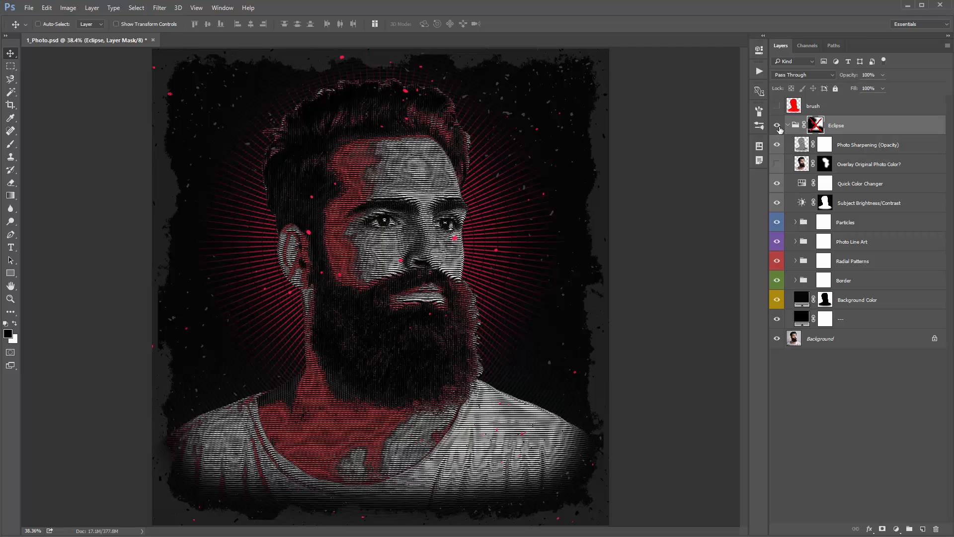
click(778, 126)
click(778, 126)
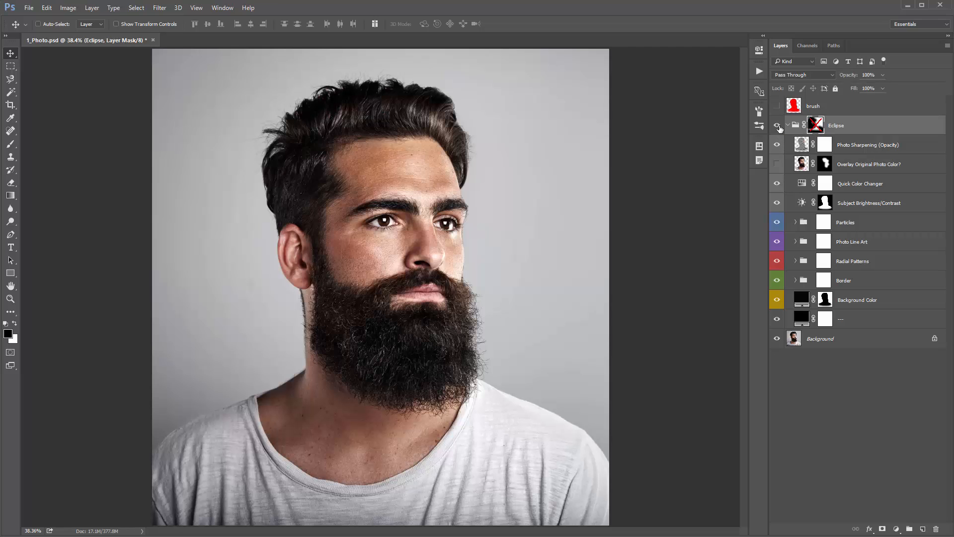